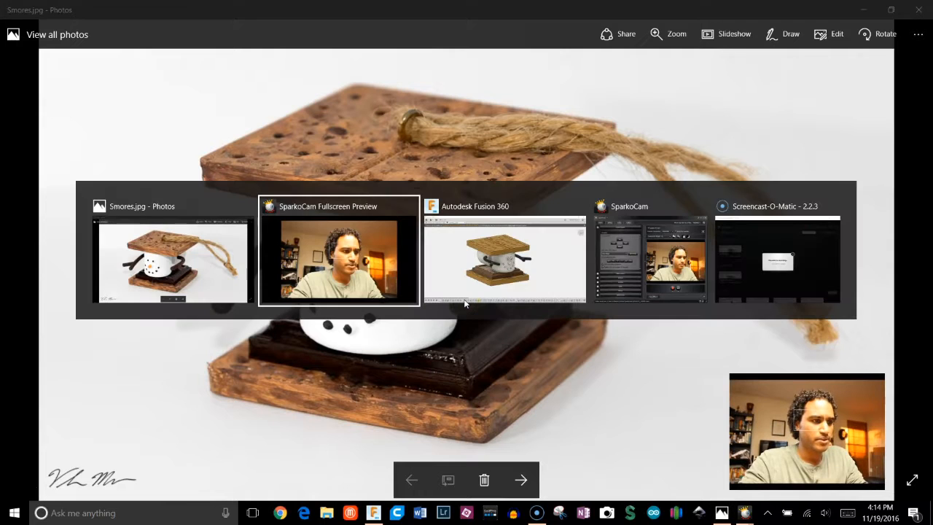
# Switch to Fusion 360, look over the finished Smores_2 model, and bring up the Smores_Recorded design.
pyautogui.click(465, 299)
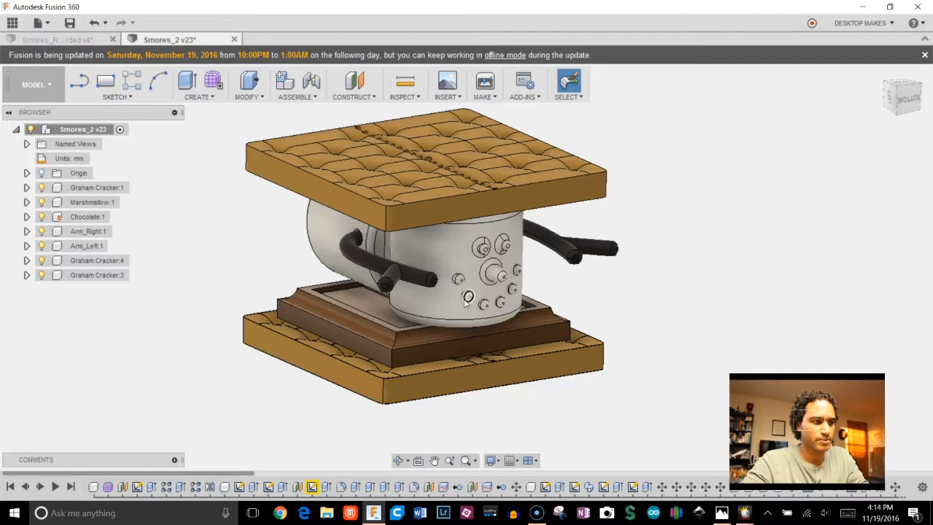
pyautogui.keyDown('shift'); pyautogui.moveTo(571, 324); pyautogui.dragTo(606, 250, button='middle'); pyautogui.keyUp('shift')
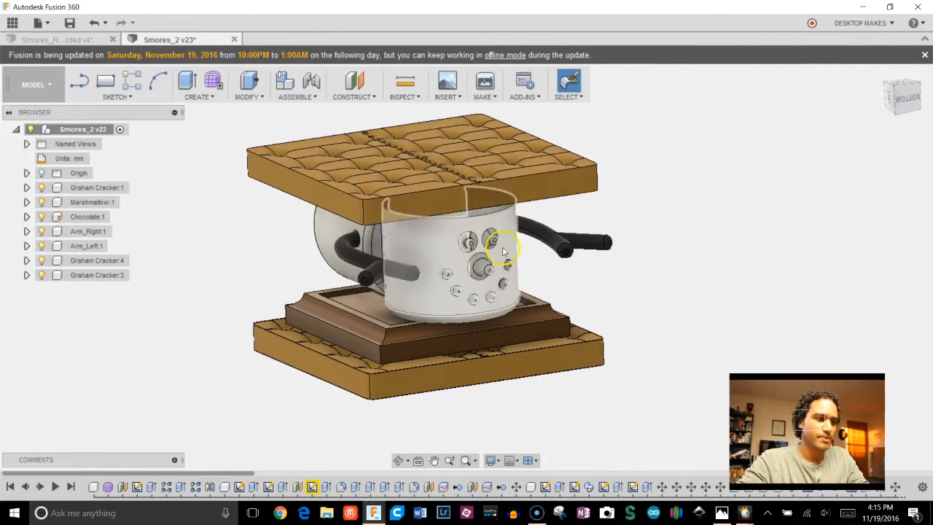
pyautogui.click(85, 38)
pyautogui.keyDown('shift'); pyautogui.moveTo(562, 277); pyautogui.dragTo(610, 271, button='middle'); pyautogui.keyUp('shift')
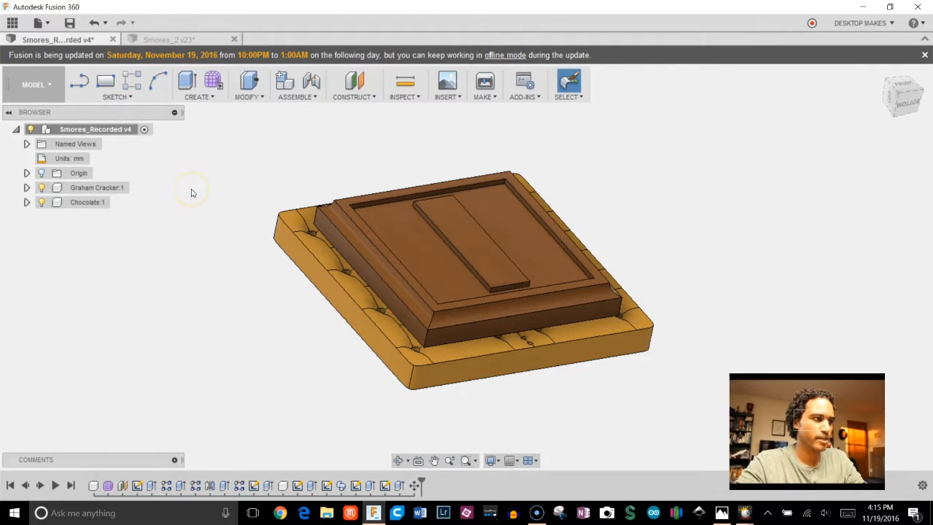
# Add a component named Marshmallow under the top-level Smores_Recorded assembly and hide the Chocolate and Graham Cracker components.
pyautogui.rightClick(108, 131)
pyautogui.click(124, 132)
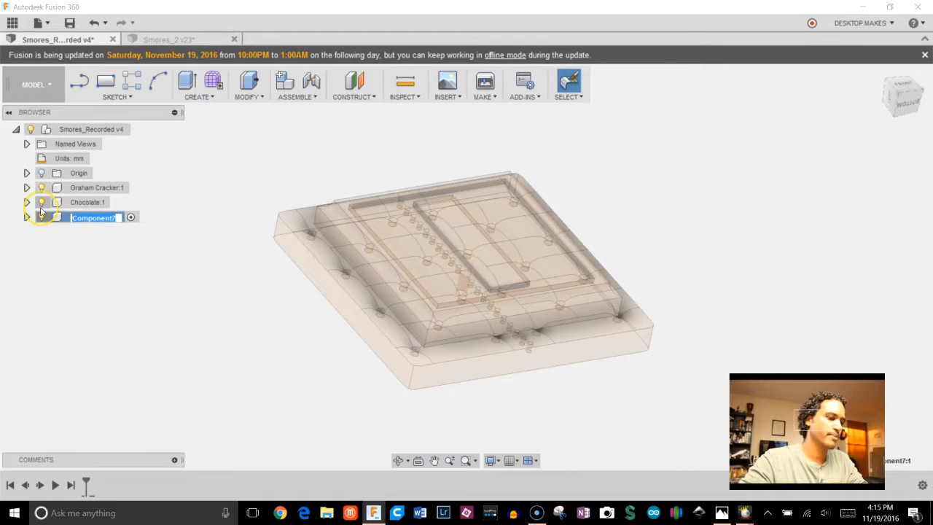
pyautogui.write('Marshmallow')
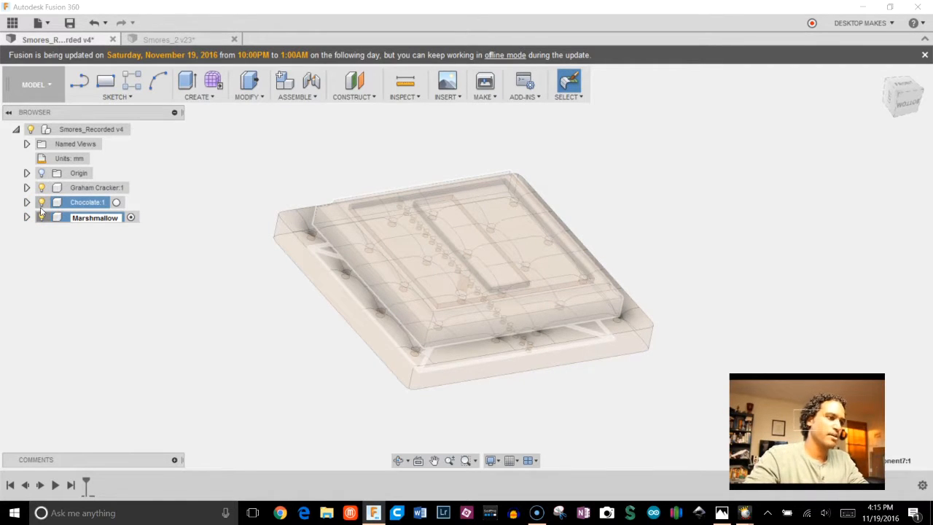
pyautogui.press('Return')
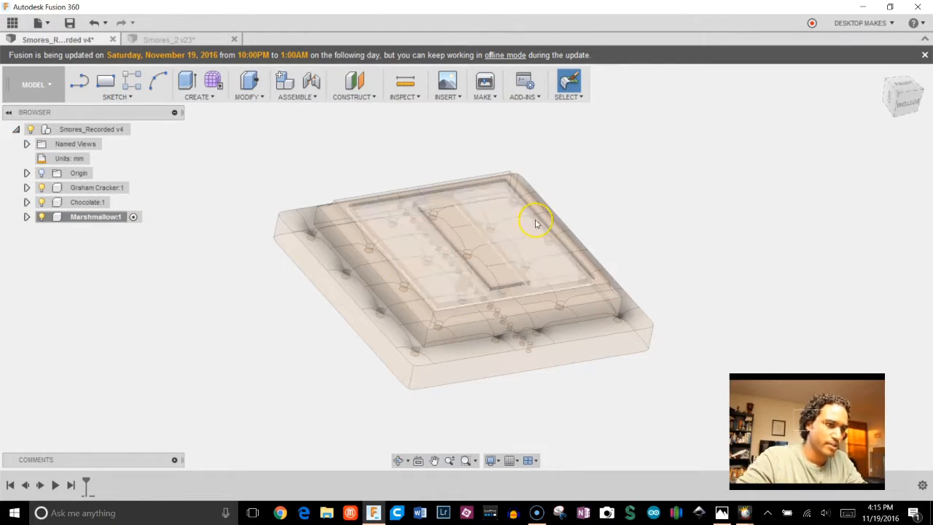
pyautogui.click(41, 202)
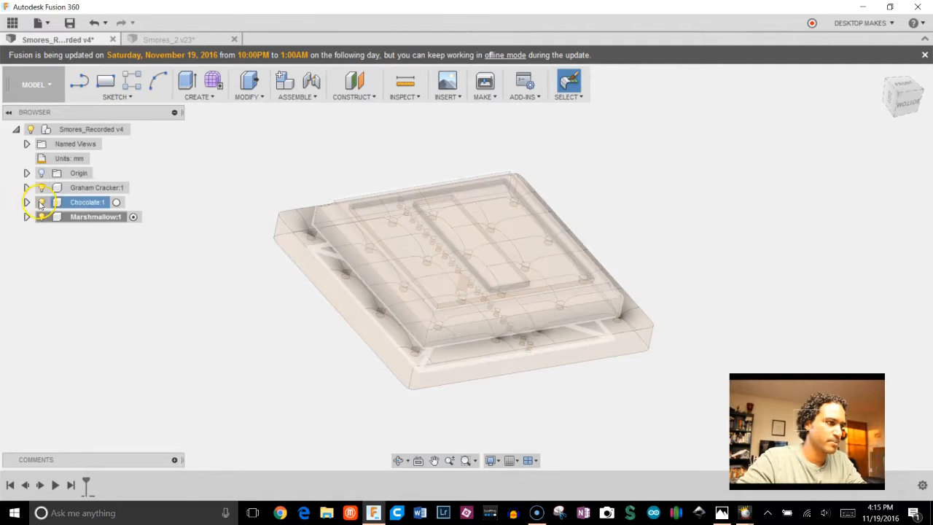
pyautogui.click(42, 188)
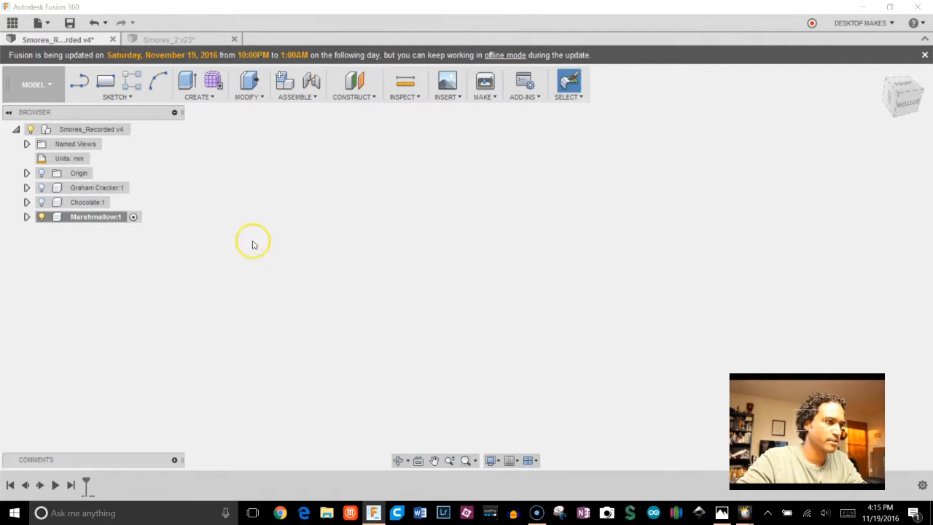
# Start a sketch on the horizontal origin plane and draw a 25 mm diameter circle off the origin.
pyautogui.click(129, 97)
pyautogui.click(91, 110)
pyautogui.click(488, 262)
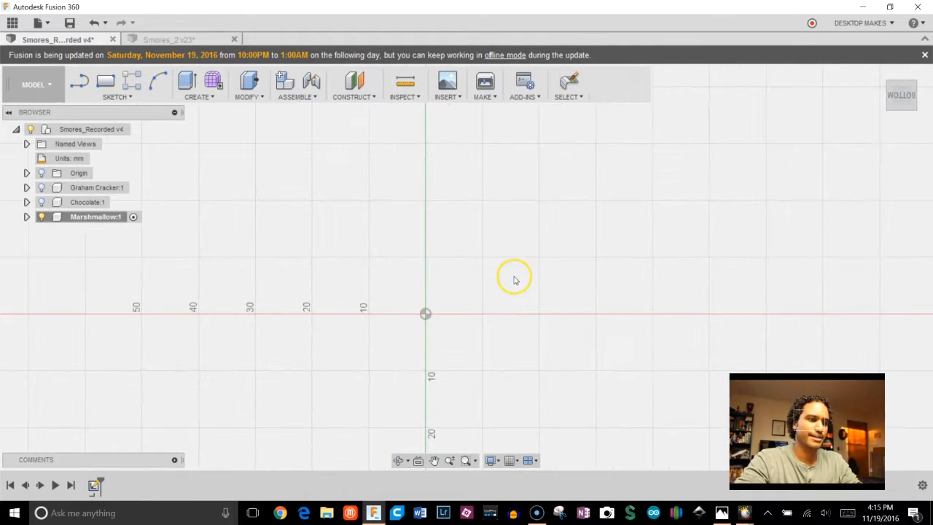
pyautogui.press('c')
pyautogui.click(463, 226)
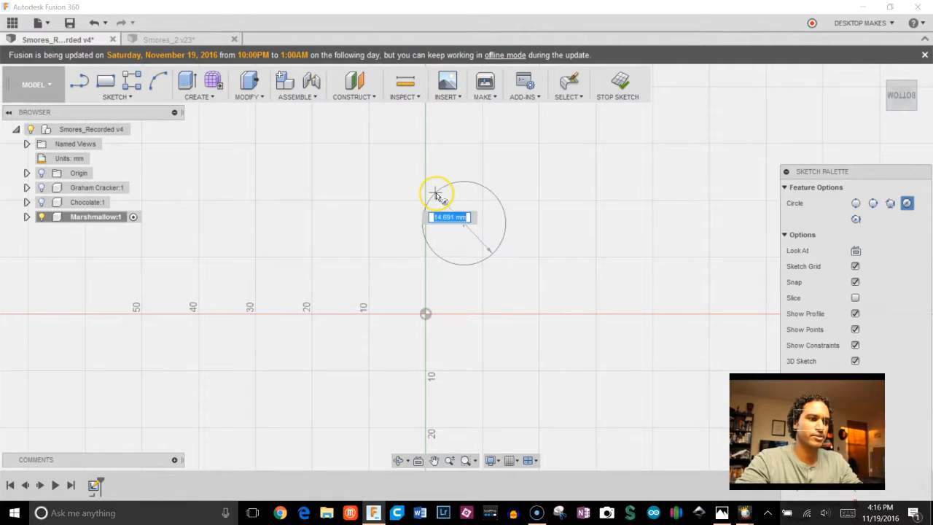
pyautogui.write('25')
pyautogui.press('Return')
pyautogui.press('Escape')
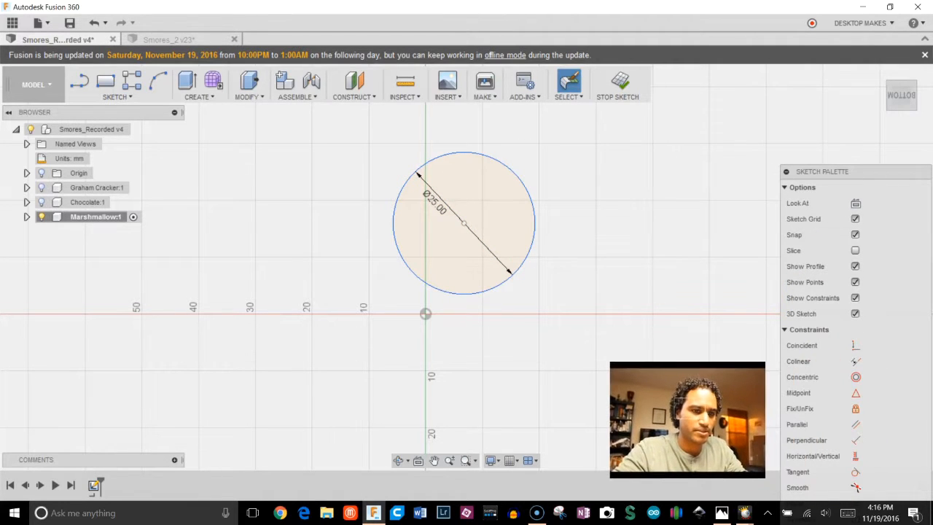
# Align the circle's center vertically with the origin and dimension the center 12.5 mm from the origin.
pyautogui.click(856, 456)
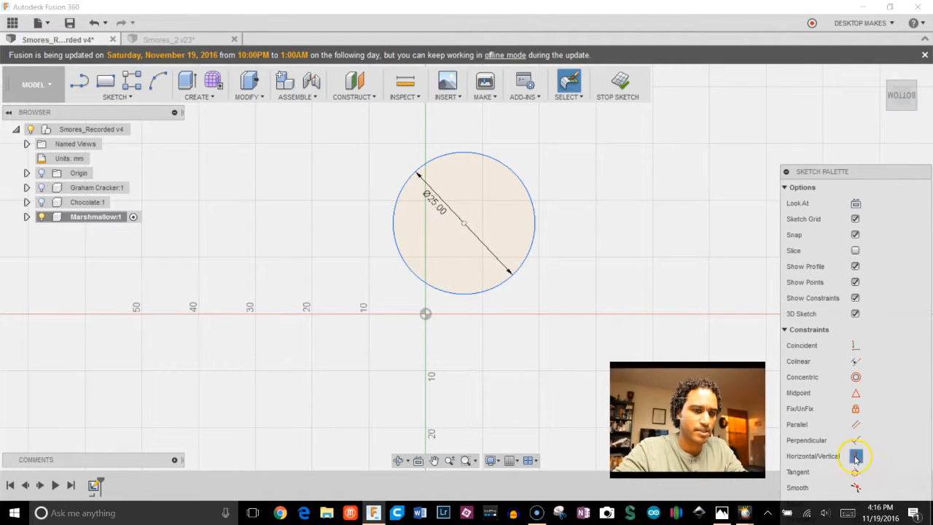
pyautogui.click(464, 223)
pyautogui.click(426, 315)
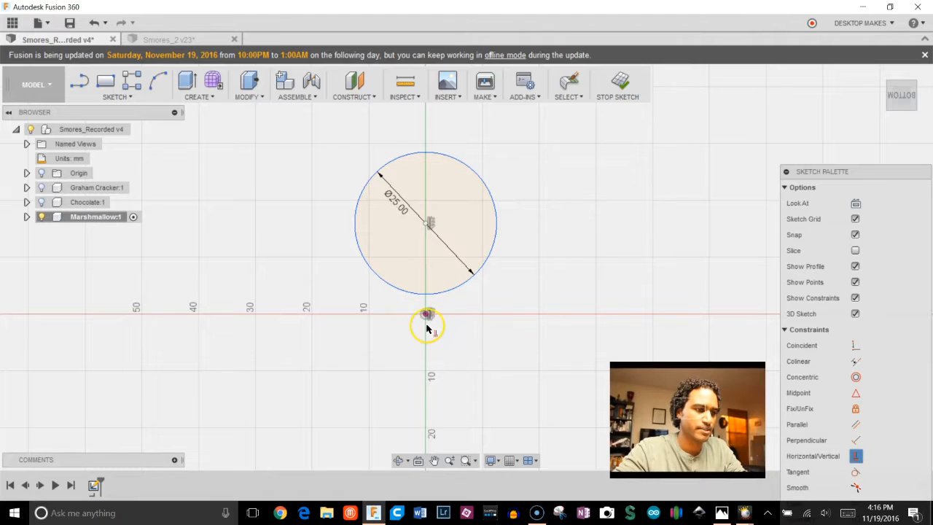
pyautogui.click(427, 223)
pyautogui.press('d')
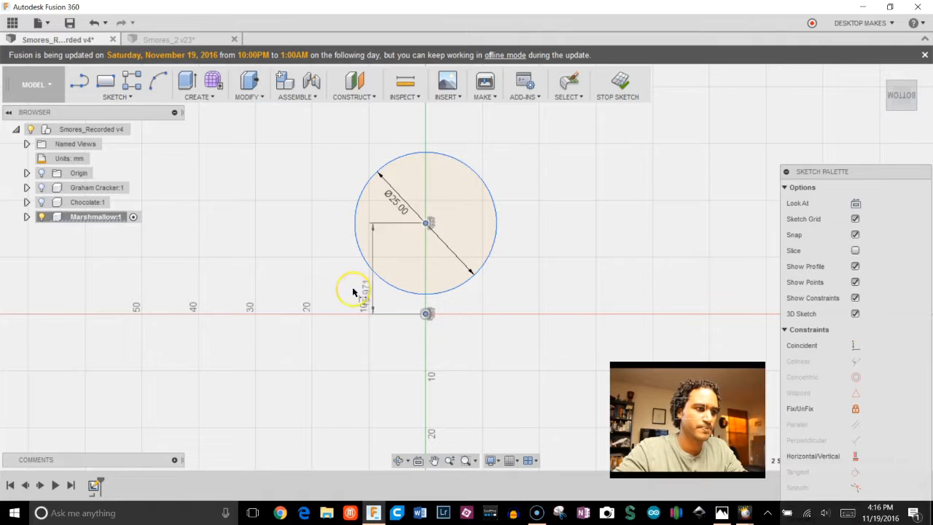
pyautogui.click(315, 279)
pyautogui.write('12')
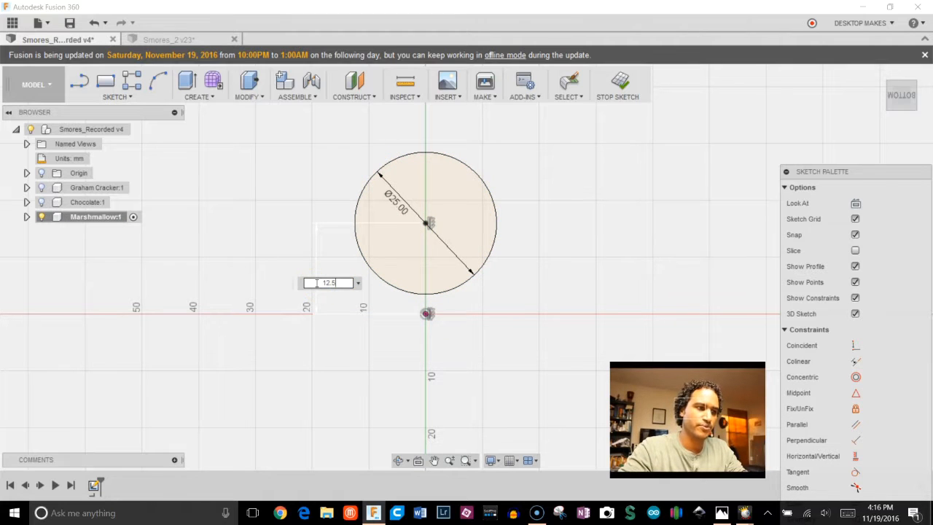
pyautogui.write('.5')
pyautogui.press('Return')
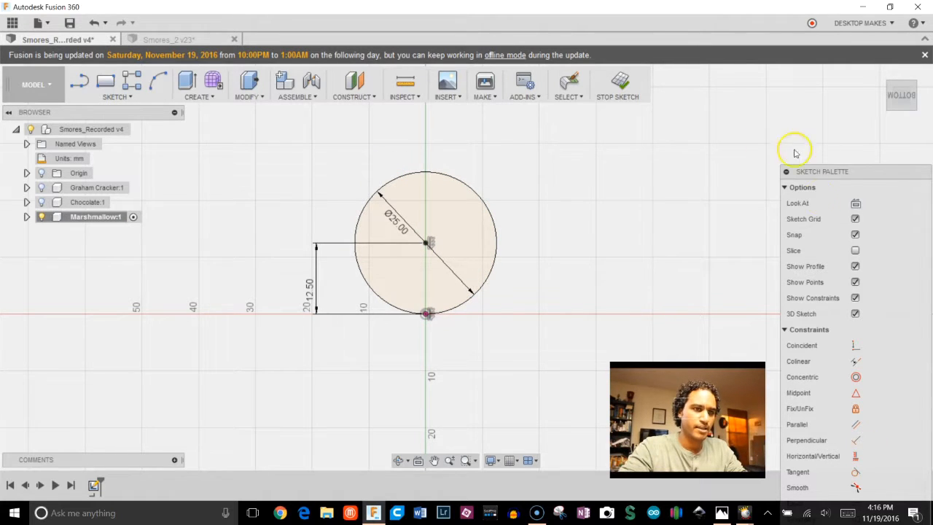
# Finish the sketch and extrude the 25 mm circle into a solid cylinder as a new body.
pyautogui.click(628, 86)
pyautogui.moveTo(547, 254)
pyautogui.keyDown('shift'); pyautogui.mouseDown(button='middle')
pyautogui.moveTo(500, 233)
pyautogui.moveTo(482, 248)
pyautogui.mouseUp(button='middle'); pyautogui.keyUp('shift')
pyautogui.click(500, 234)
pyautogui.press('e')
pyautogui.moveTo(484, 228); pyautogui.dragTo(562, 212)
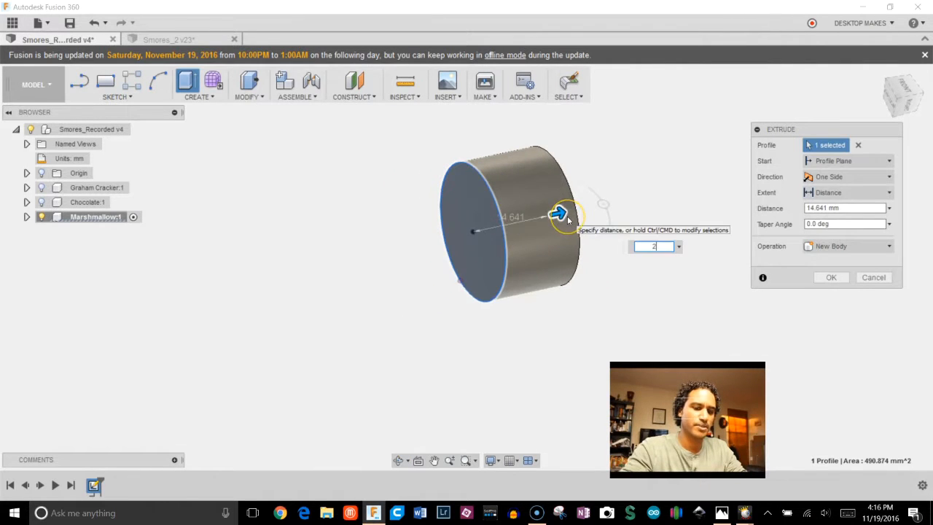
pyautogui.press('Return')
# Start a sketch on the front origin plane and draw a 25 mm diameter circle below the cylinder.
pyautogui.click(120, 96)
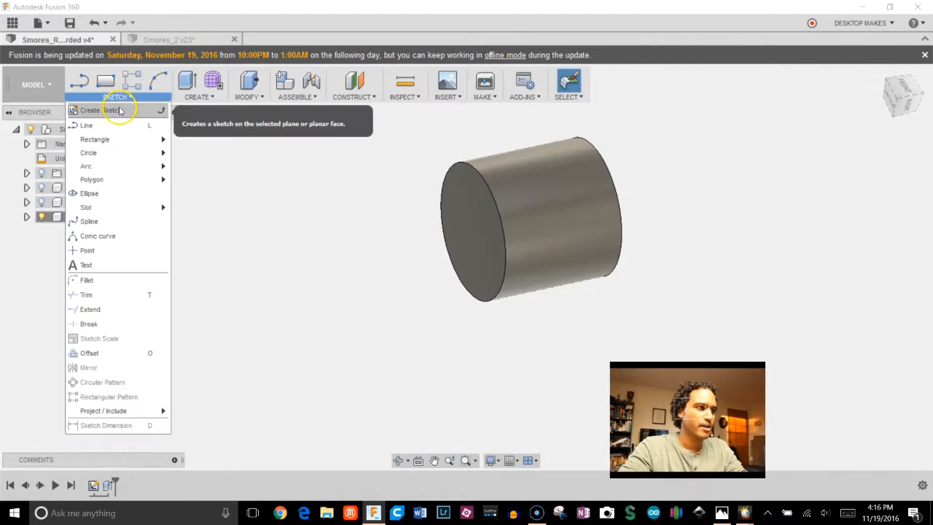
pyautogui.click(117, 112)
pyautogui.click(522, 309)
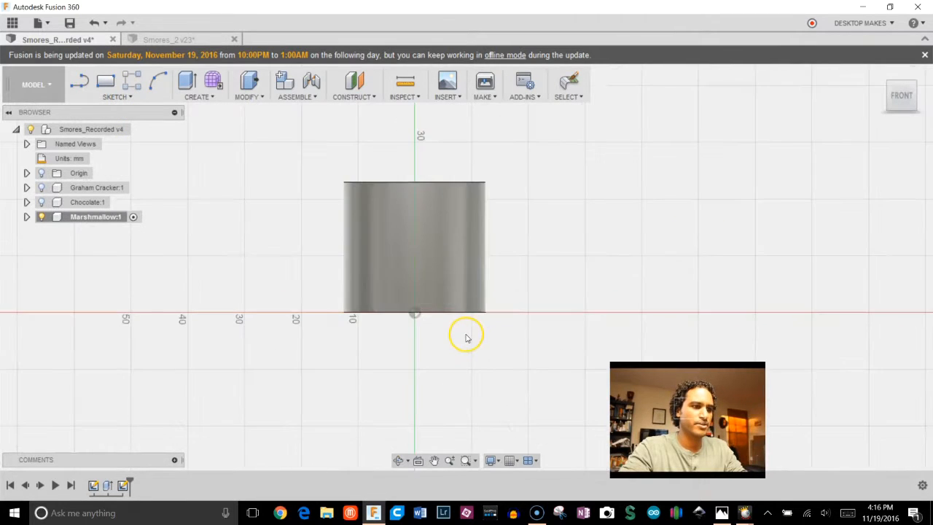
pyautogui.press('c')
pyautogui.click(397, 375)
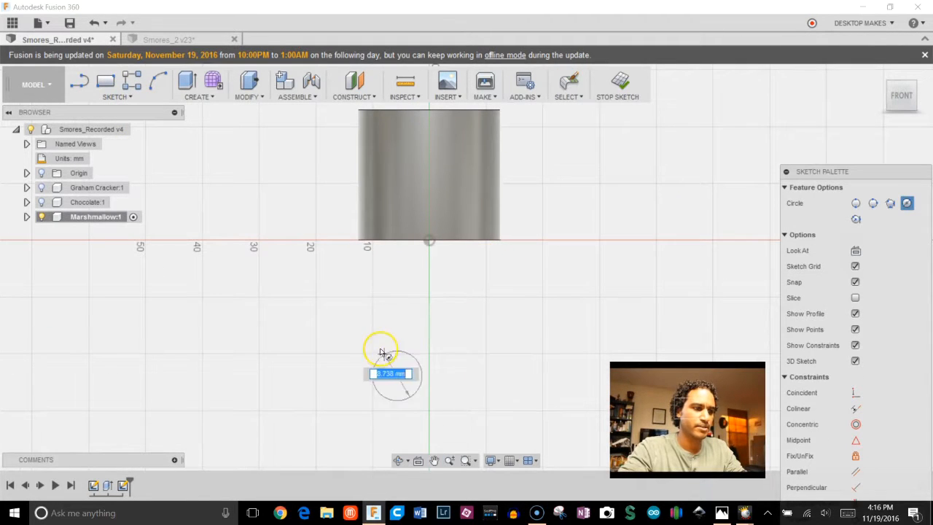
pyautogui.write('25')
pyautogui.press('Return')
pyautogui.press('Escape')
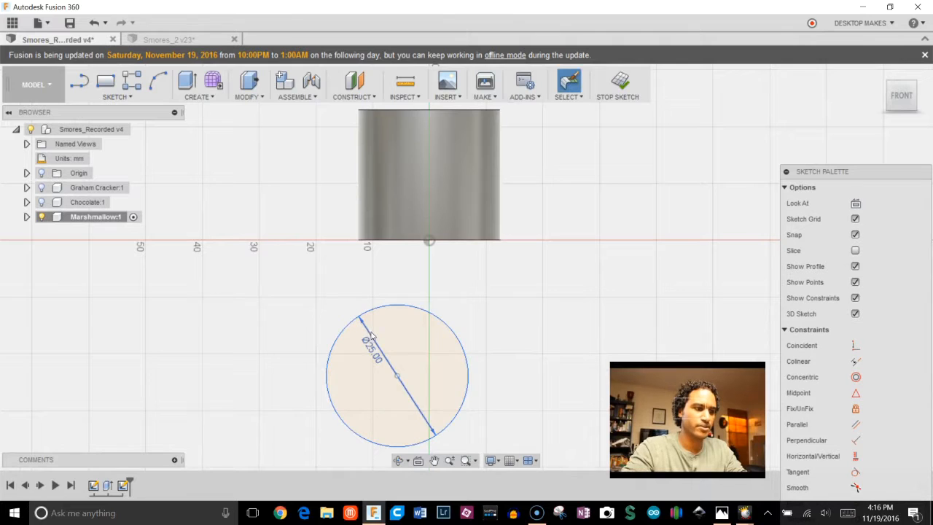
# Align the new circle's center vertically with the origin and dimension it 11 mm from the cylinder's lower edge.
pyautogui.click(855, 457)
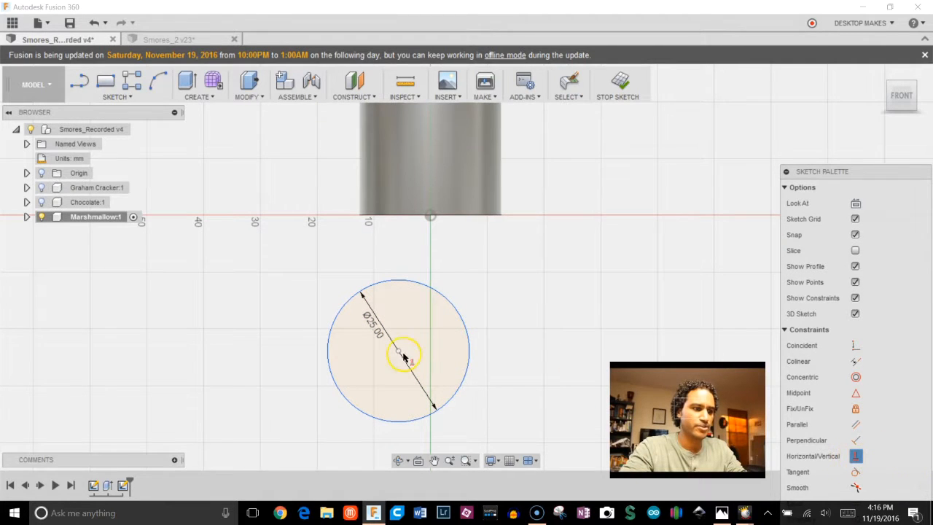
pyautogui.click(398, 351)
pyautogui.click(430, 217)
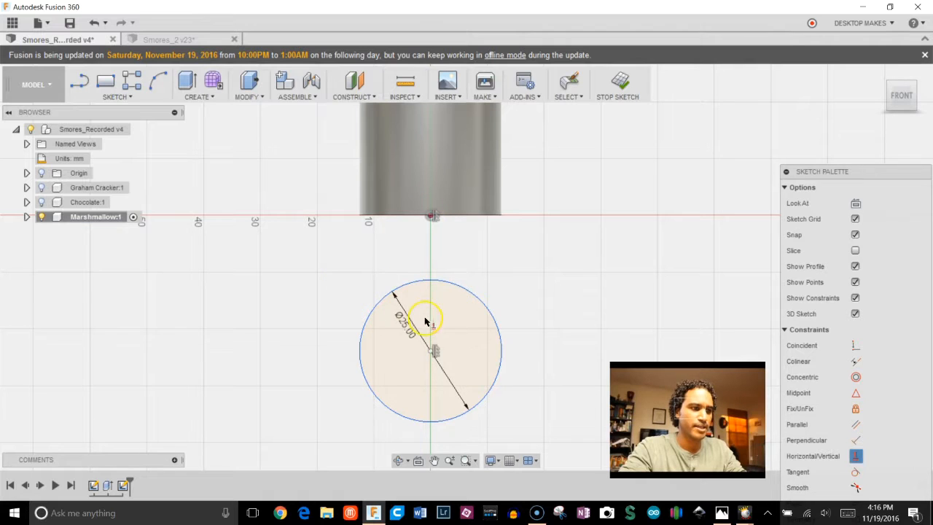
pyautogui.click(431, 351)
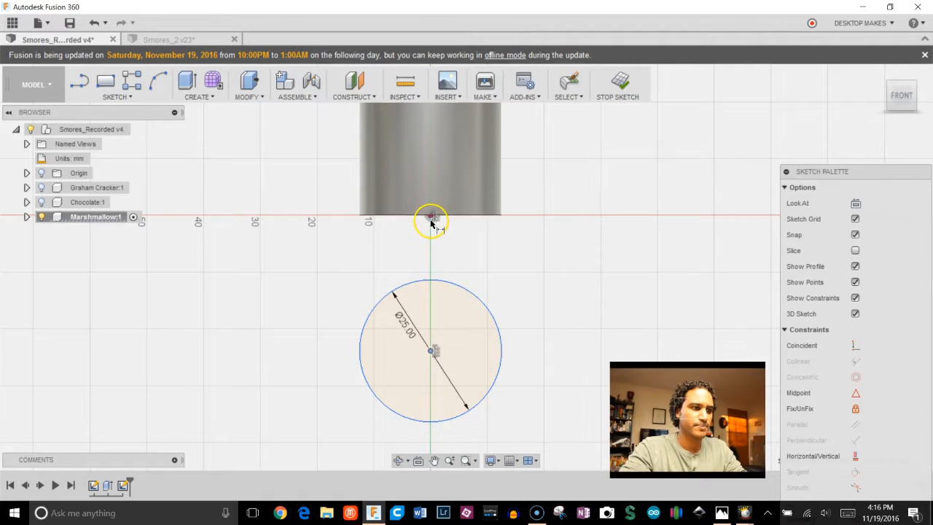
pyautogui.press('d')
pyautogui.click(396, 217)
pyautogui.click(305, 235)
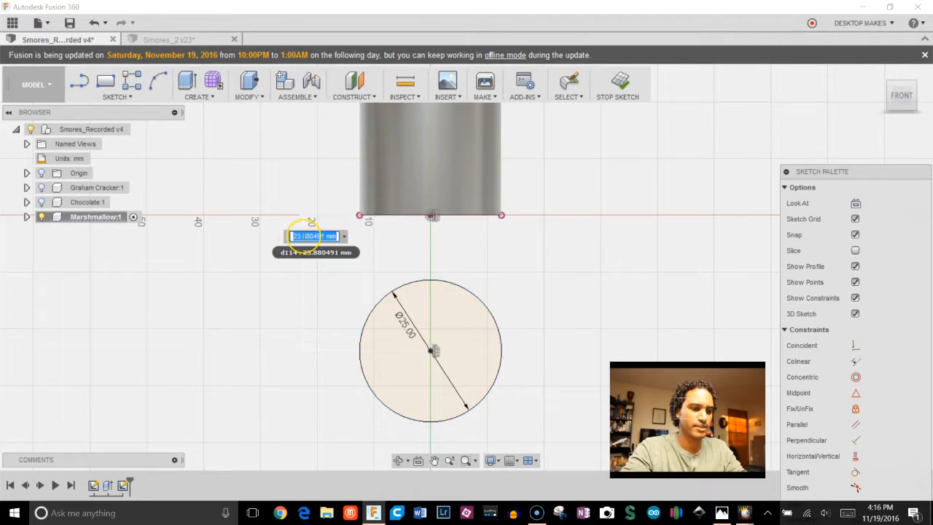
pyautogui.press('Return')
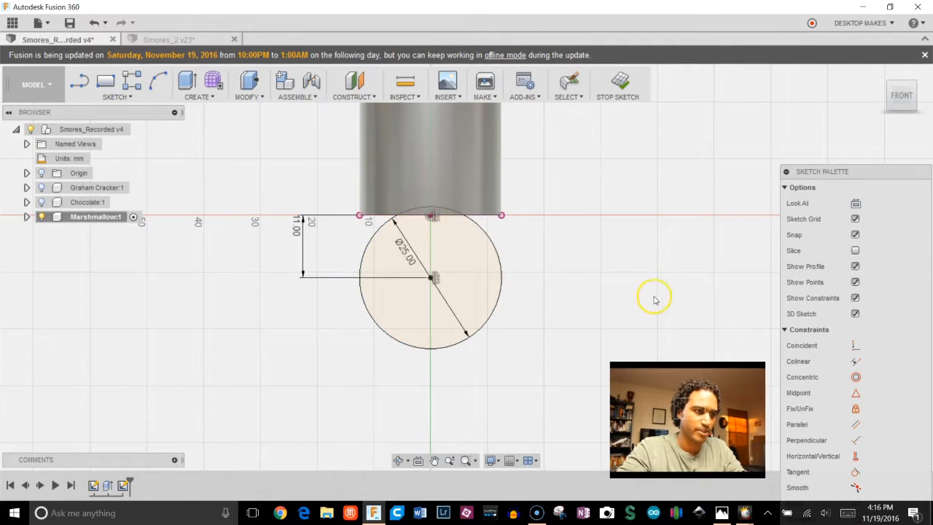
# Finish the sketch and extrude the circle's portion outside the cylinder edge by 25 mm, joined to the first cylinder.
pyautogui.keyDown('shift'); pyautogui.moveTo(652, 298); pyautogui.dragTo(635, 156, button='middle'); pyautogui.keyUp('shift')
pyautogui.click(619, 84)
pyautogui.moveTo(318, 391)
pyautogui.keyDown('shift'); pyautogui.mouseDown(button='middle')
pyautogui.moveTo(285, 371)
pyautogui.moveTo(315, 348)
pyautogui.moveTo(248, 328)
pyautogui.moveTo(298, 350)
pyautogui.mouseUp(button='middle'); pyautogui.keyUp('shift')
pyautogui.press('e')
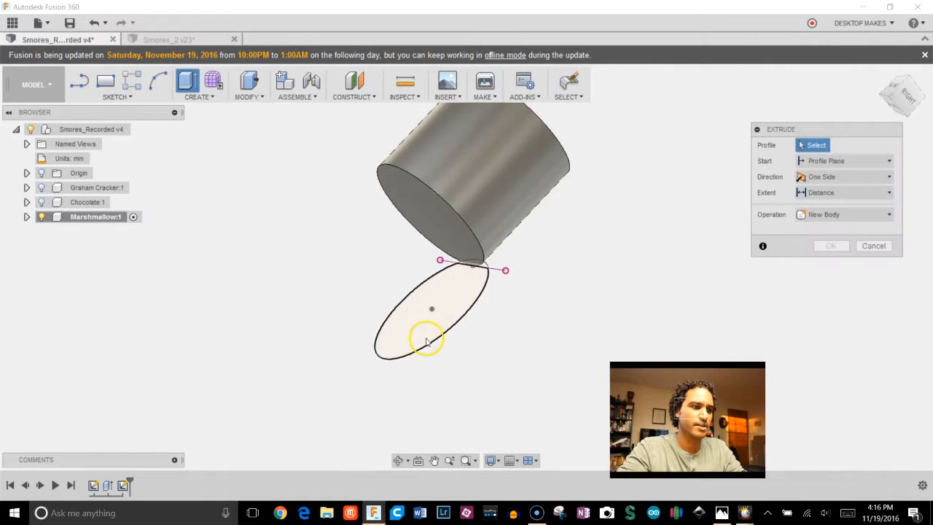
pyautogui.click(414, 315)
pyautogui.moveTo(414, 316); pyautogui.dragTo(367, 251)
pyautogui.write('25')
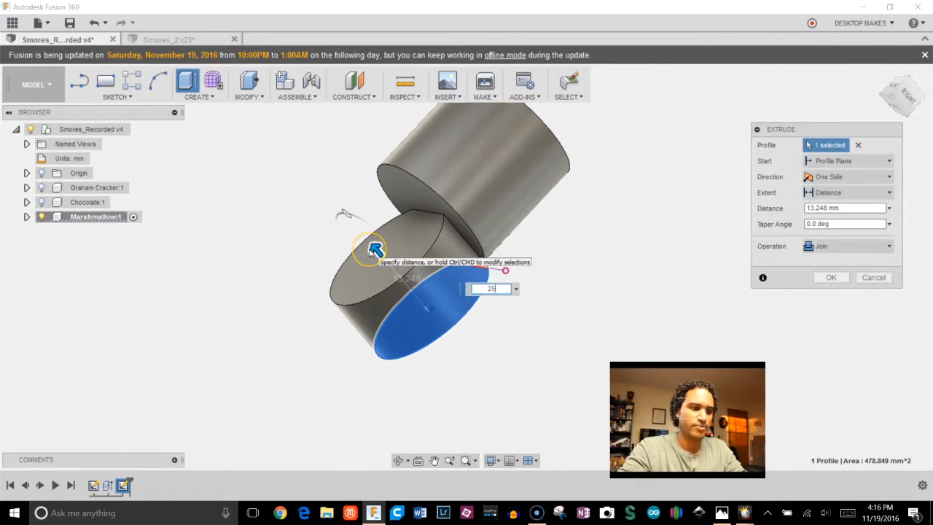
pyautogui.press('Return')
# Create a construction plane offset -1 mm from the upper flat end face of the second cylinder.
pyautogui.keyDown('shift'); pyautogui.moveTo(661, 235); pyautogui.dragTo(708, 196, button='middle'); pyautogui.keyUp('shift')
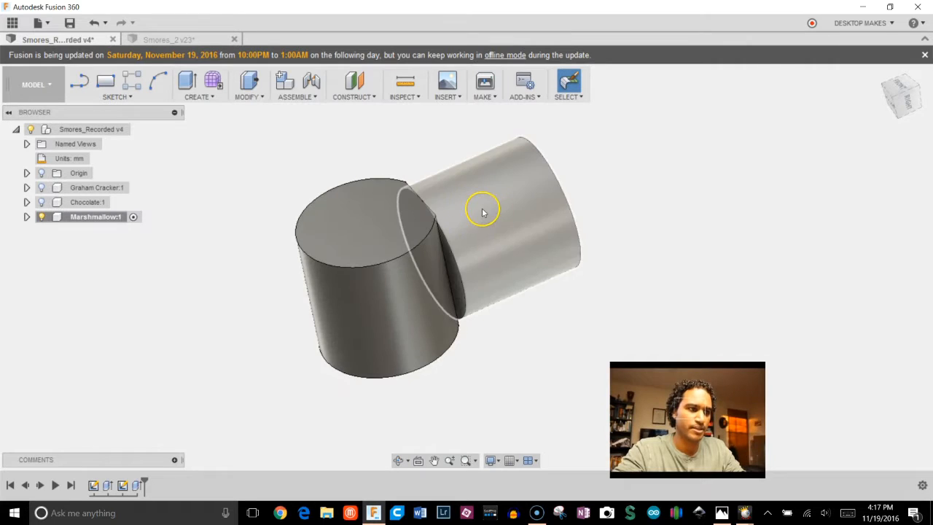
pyautogui.keyDown('shift'); pyautogui.moveTo(566, 233); pyautogui.dragTo(708, 192, button='middle'); pyautogui.keyUp('shift')
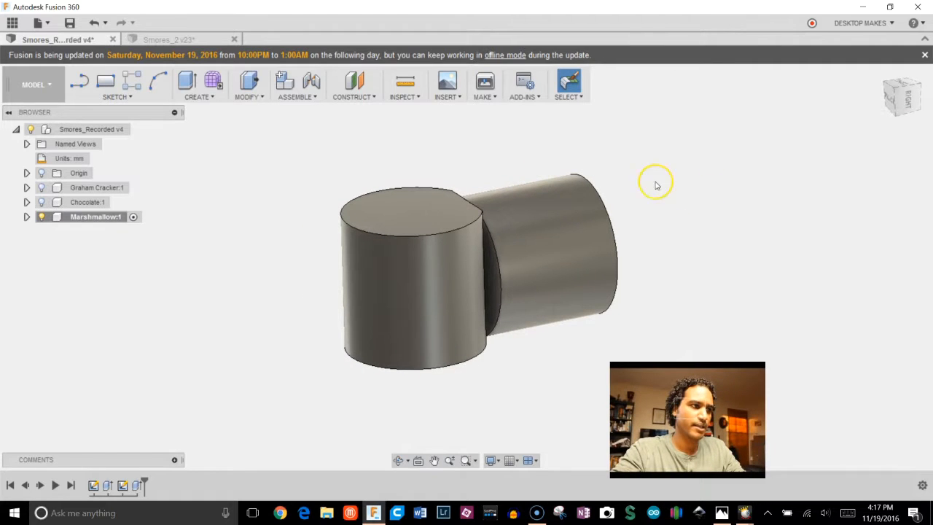
pyautogui.click(356, 101)
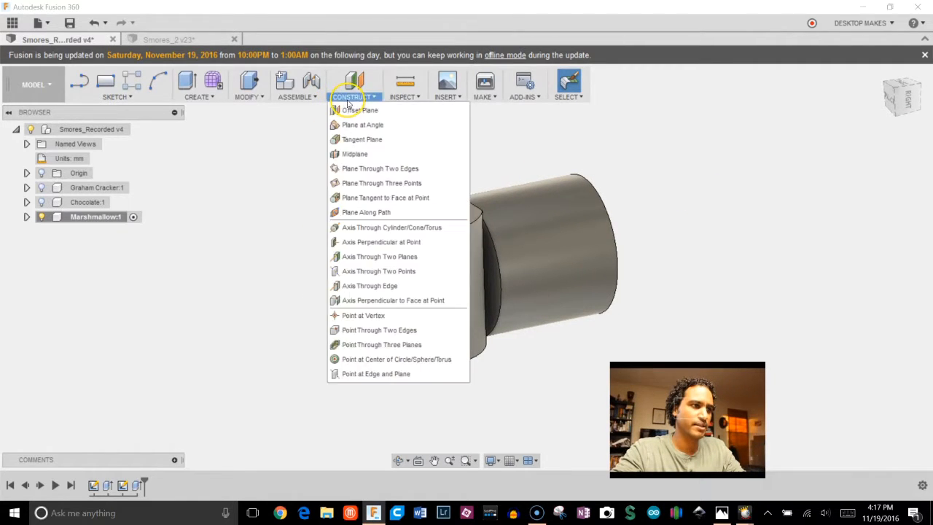
pyautogui.click(351, 113)
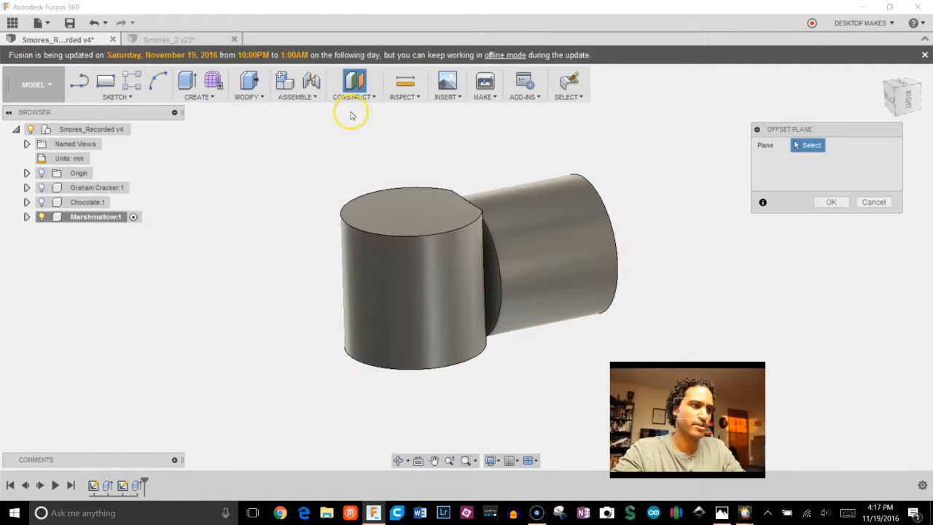
pyautogui.click(416, 207)
pyautogui.keyDown('shift'); pyautogui.moveTo(417, 201); pyautogui.dragTo(414, 187, button='middle'); pyautogui.keyUp('shift')
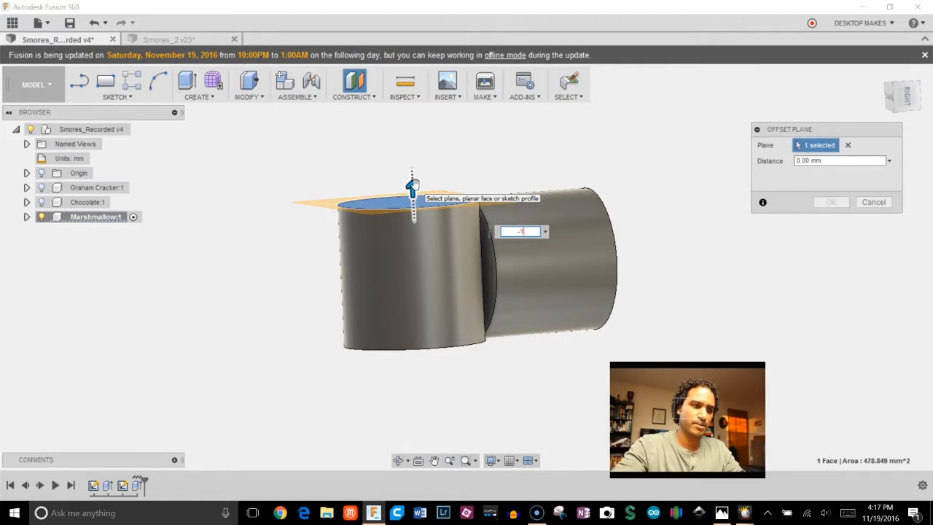
pyautogui.press('Return')
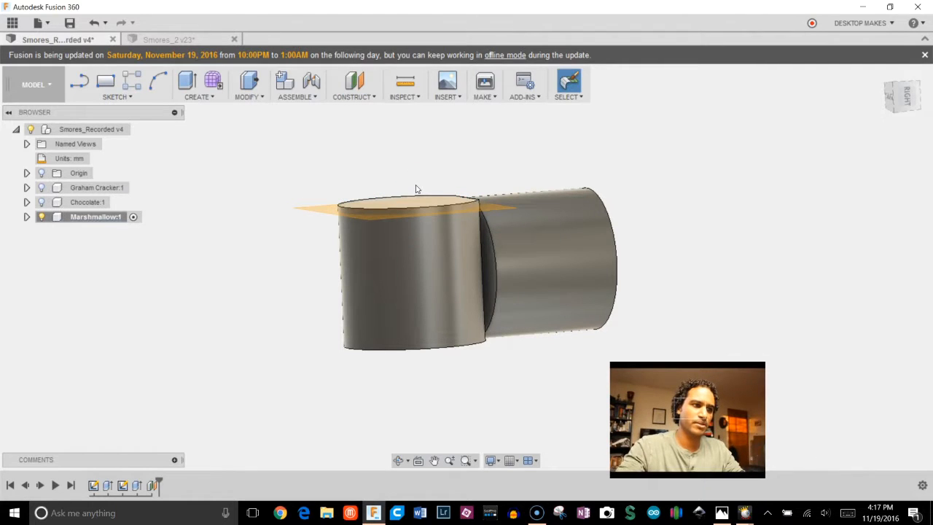
# Create a construction plane offset -1 mm from the lower flat end face of the second cylinder.
pyautogui.click(363, 96)
pyautogui.click(358, 108)
pyautogui.keyDown('shift'); pyautogui.moveTo(447, 327); pyautogui.dragTo(431, 326, button='middle'); pyautogui.keyUp('shift')
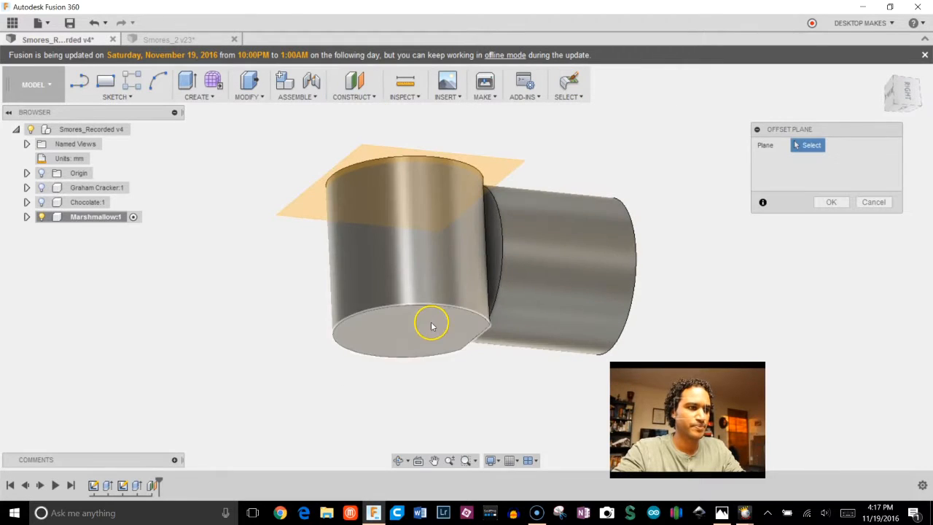
pyautogui.click(431, 326)
pyautogui.moveTo(432, 335); pyautogui.dragTo(435, 325)
pyautogui.write('-')
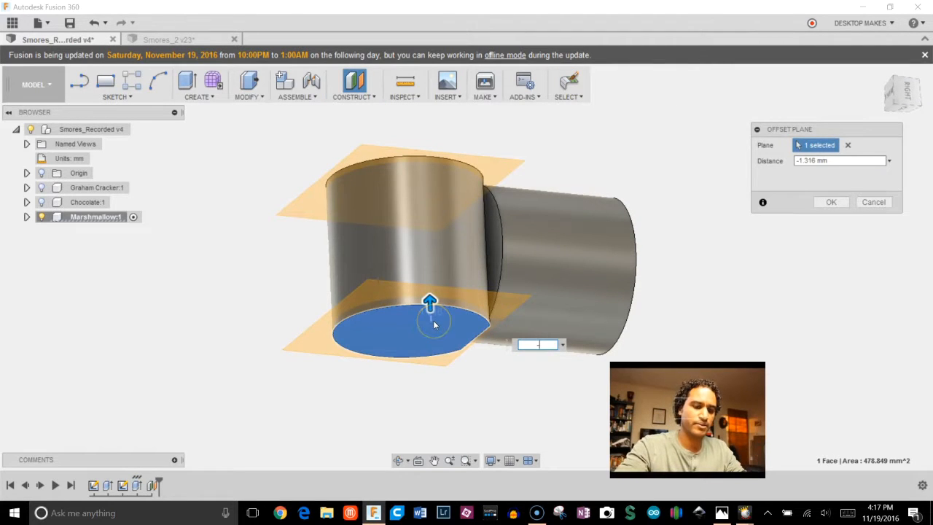
pyautogui.write('1')
pyautogui.press('Return')
# Split the marshmallow body with the upper offset construction plane.
pyautogui.keyDown('shift'); pyautogui.moveTo(302, 250); pyautogui.dragTo(242, 120, button='middle'); pyautogui.keyUp('shift')
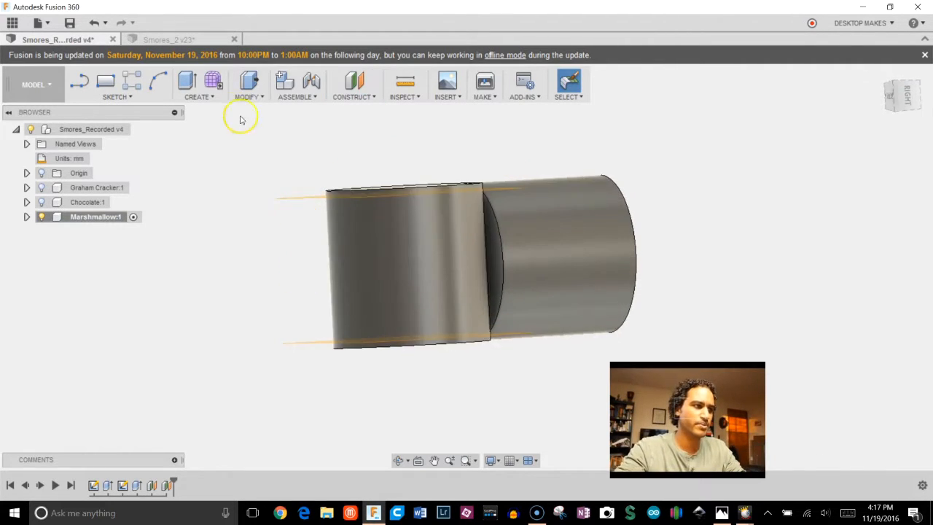
pyautogui.click(245, 97)
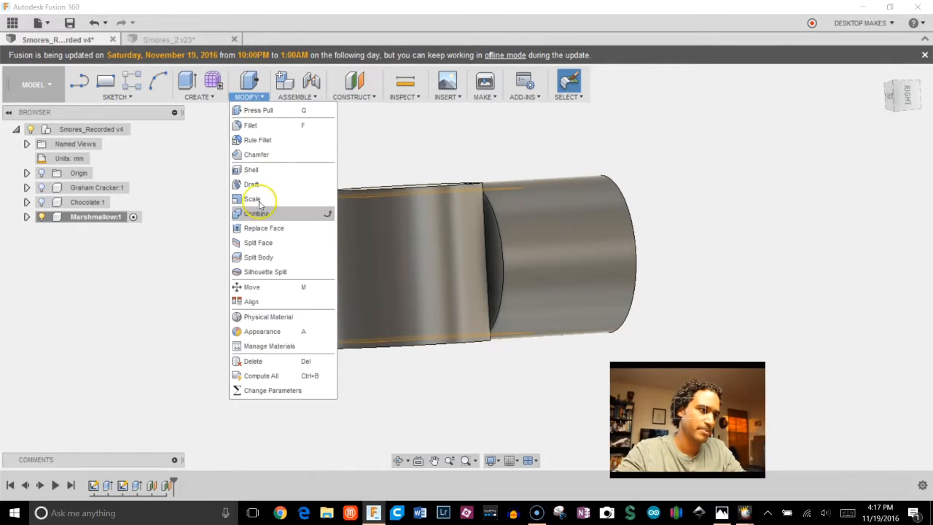
pyautogui.click(259, 257)
pyautogui.click(411, 259)
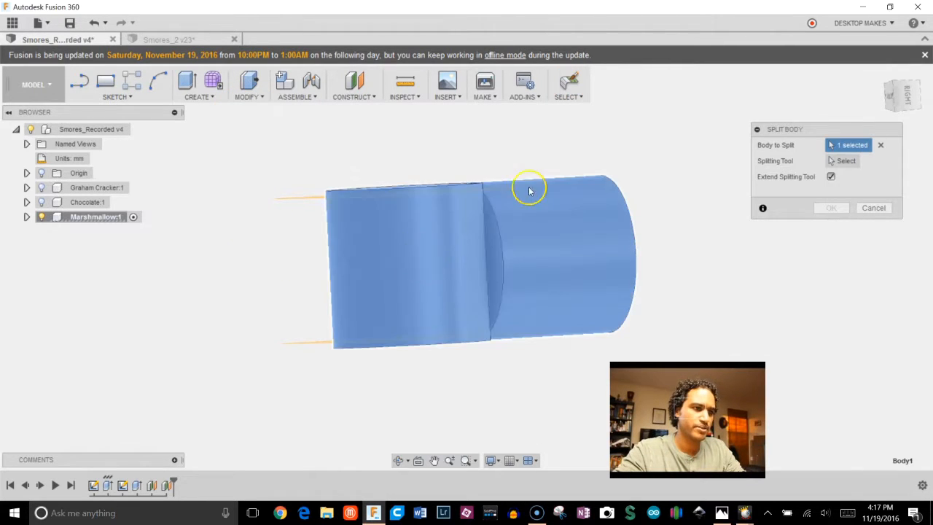
pyautogui.click(845, 161)
pyautogui.keyDown('shift'); pyautogui.moveTo(306, 187); pyautogui.dragTo(308, 210, button='middle'); pyautogui.keyUp('shift')
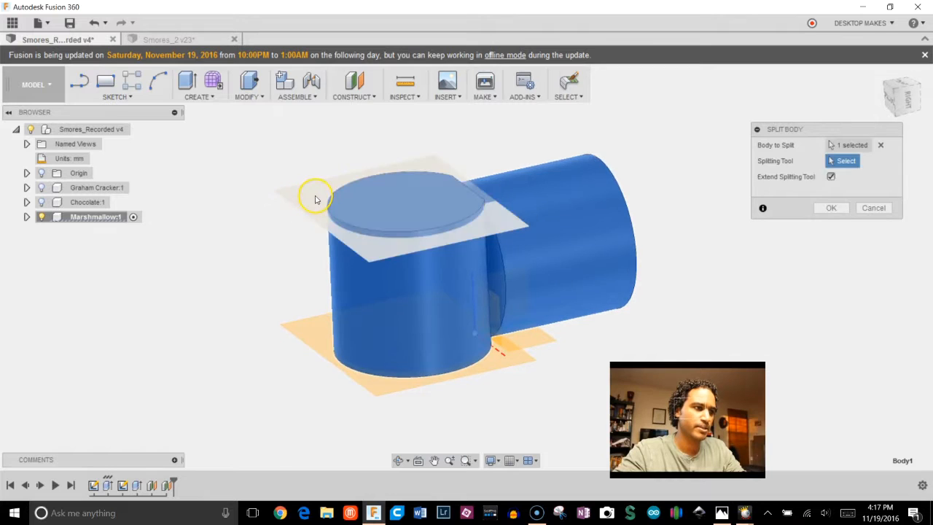
pyautogui.click(532, 216)
pyautogui.click(831, 203)
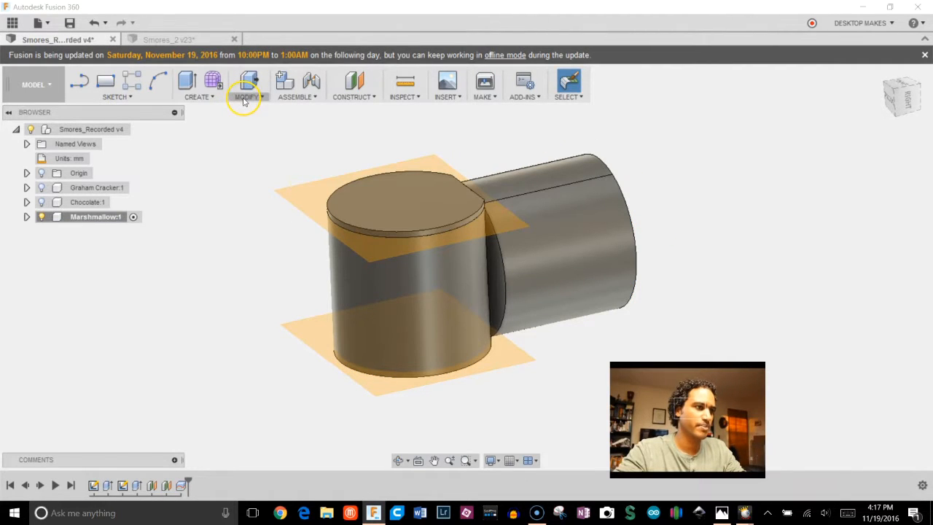
# Split the main marshmallow body with the lower offset construction plane.
pyautogui.click(246, 97)
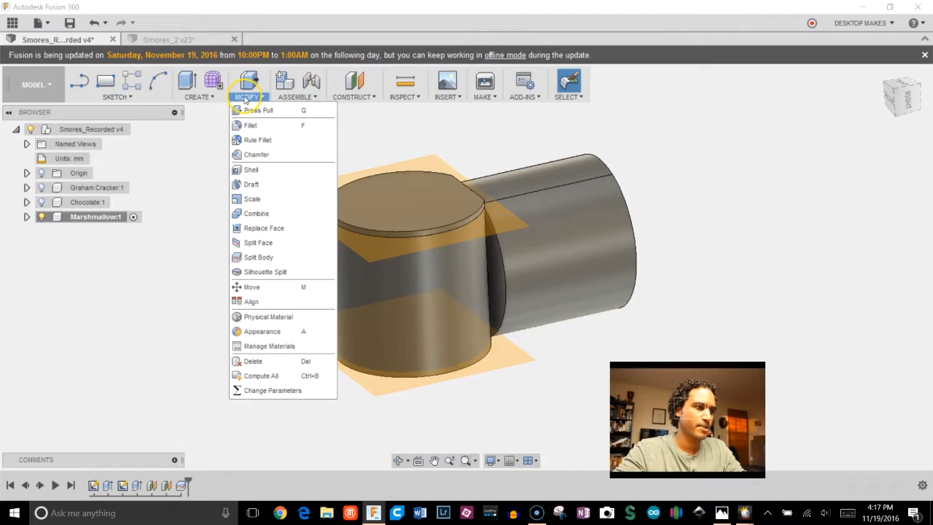
pyautogui.click(259, 257)
pyautogui.click(624, 286)
pyautogui.click(844, 162)
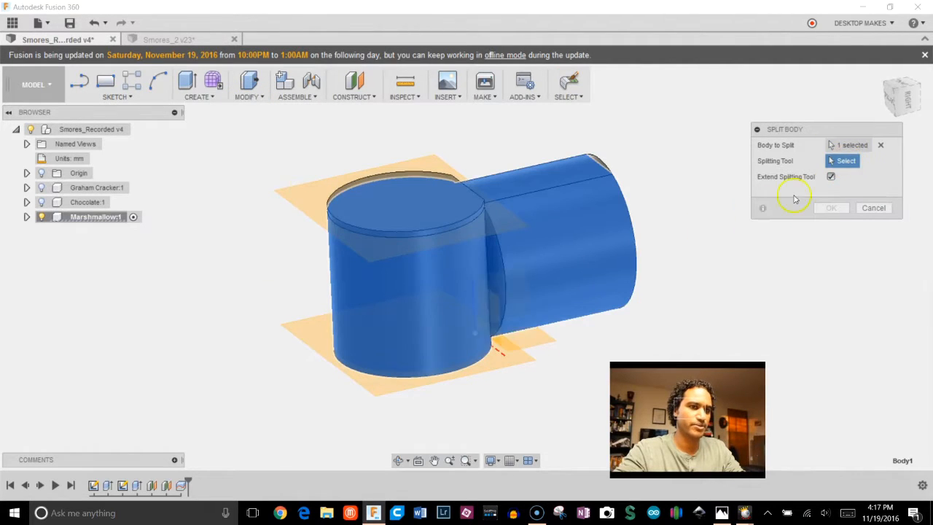
pyautogui.keyDown('shift'); pyautogui.moveTo(447, 248); pyautogui.dragTo(446, 219, button='middle'); pyautogui.keyUp('shift')
pyautogui.click(303, 349)
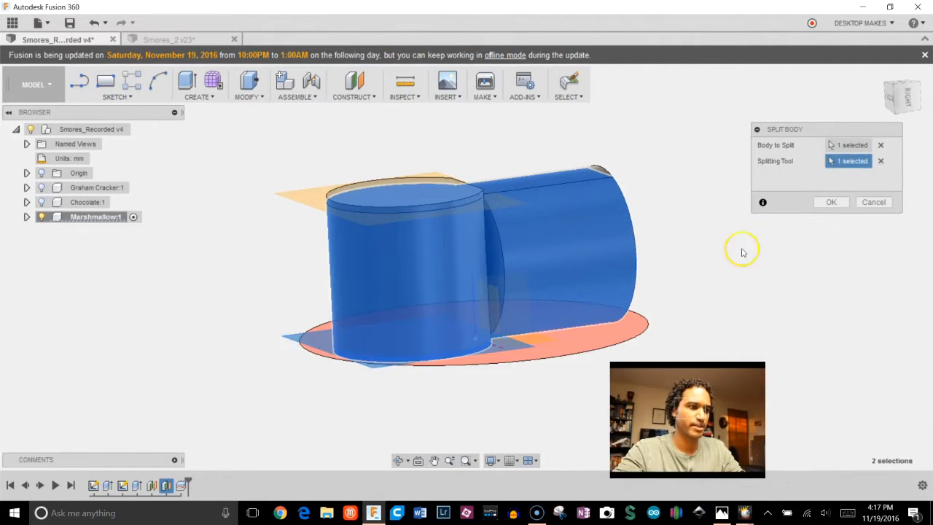
pyautogui.click(831, 207)
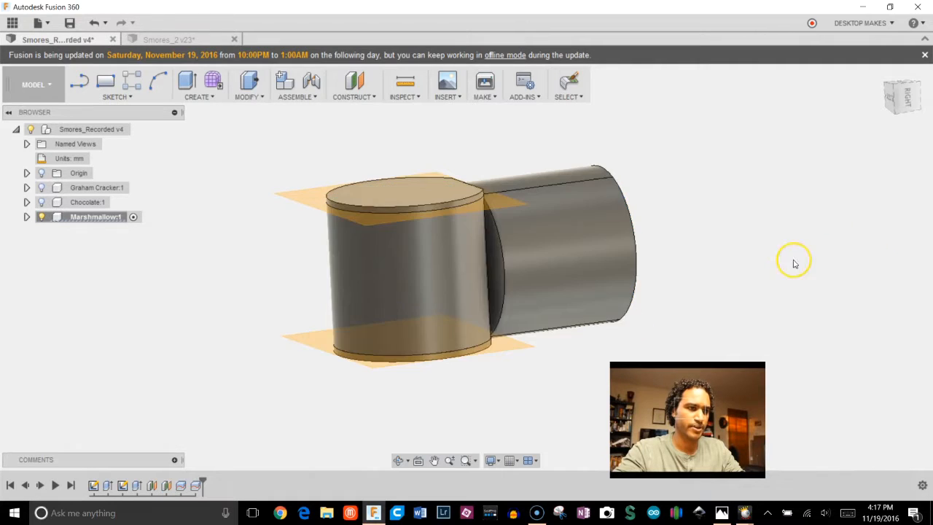
# Hide Body1 in the Marshmallow component and remove the two thin slices, Body2 and Body3.
pyautogui.click(28, 217)
pyautogui.click(38, 246)
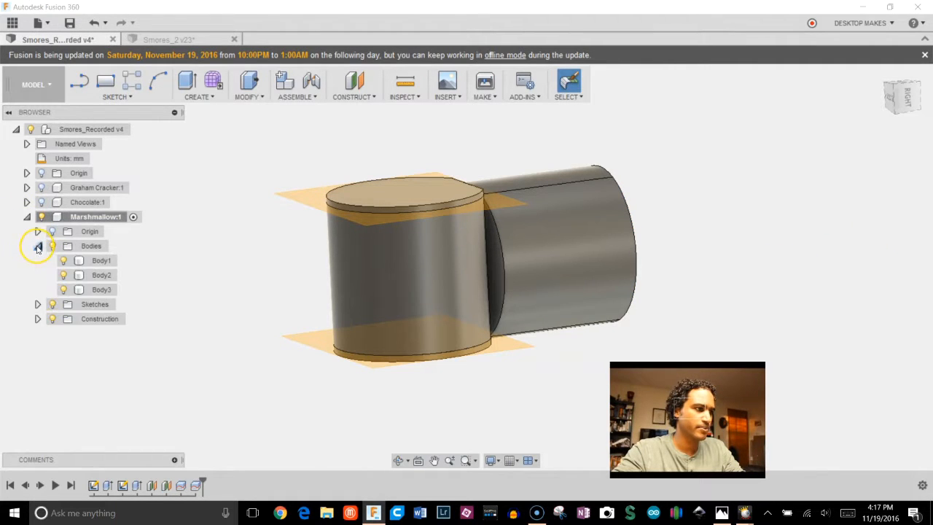
pyautogui.click(403, 273)
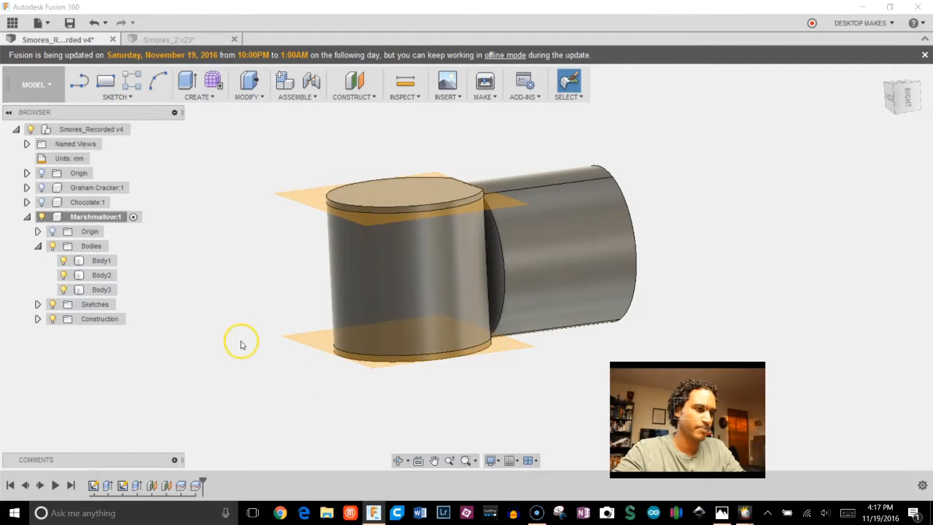
pyautogui.keyDown('shift'); pyautogui.moveTo(242, 341); pyautogui.dragTo(167, 298, button='middle'); pyautogui.keyUp('shift')
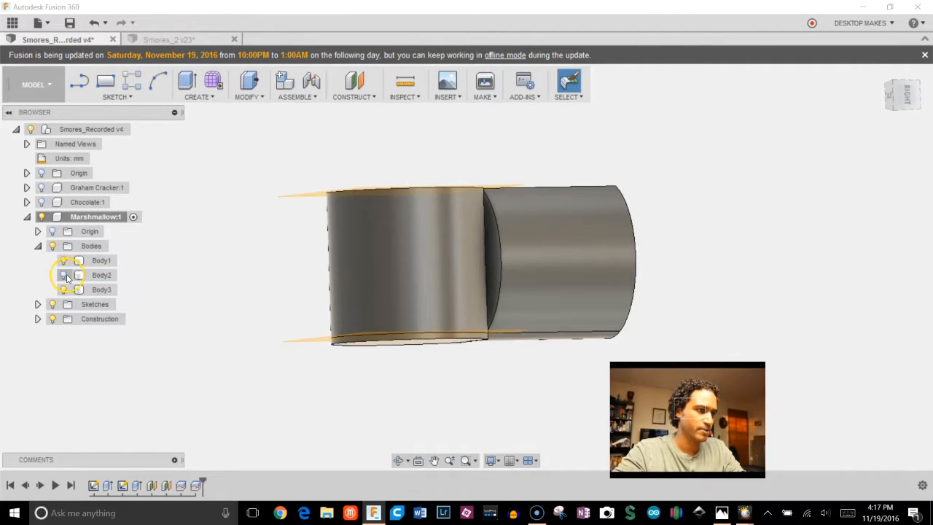
pyautogui.click(63, 261)
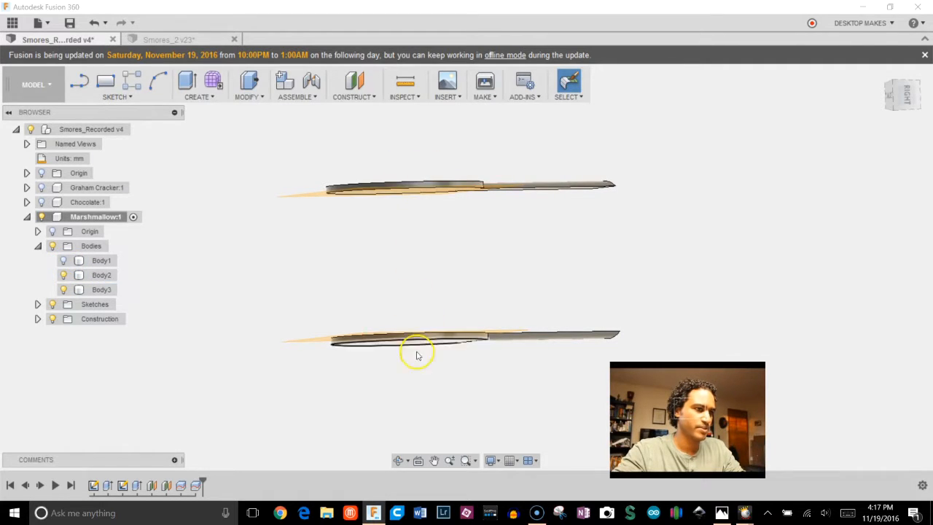
pyautogui.rightClick(100, 275)
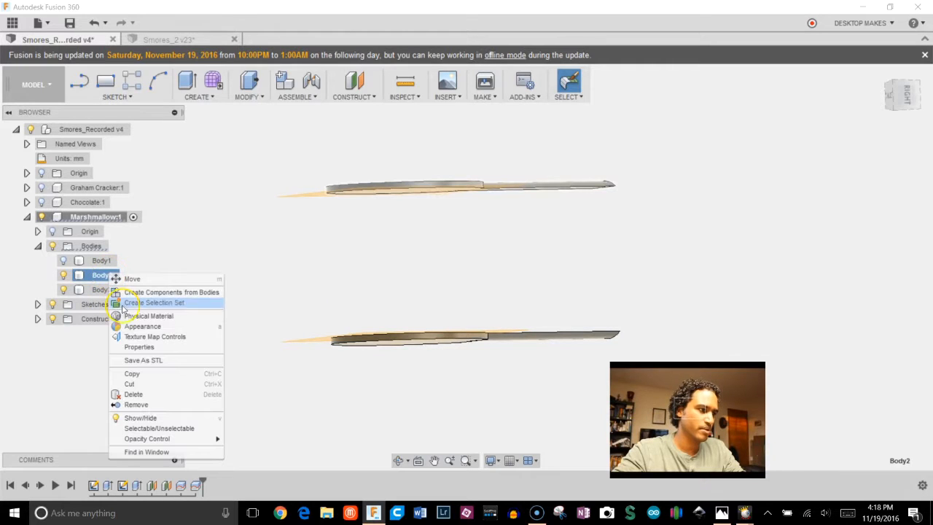
pyautogui.click(136, 404)
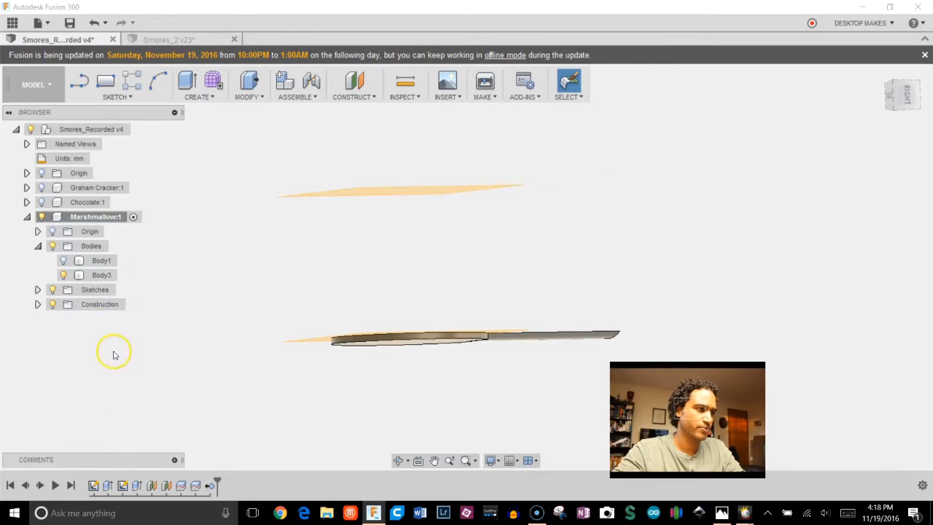
pyautogui.rightClick(102, 274)
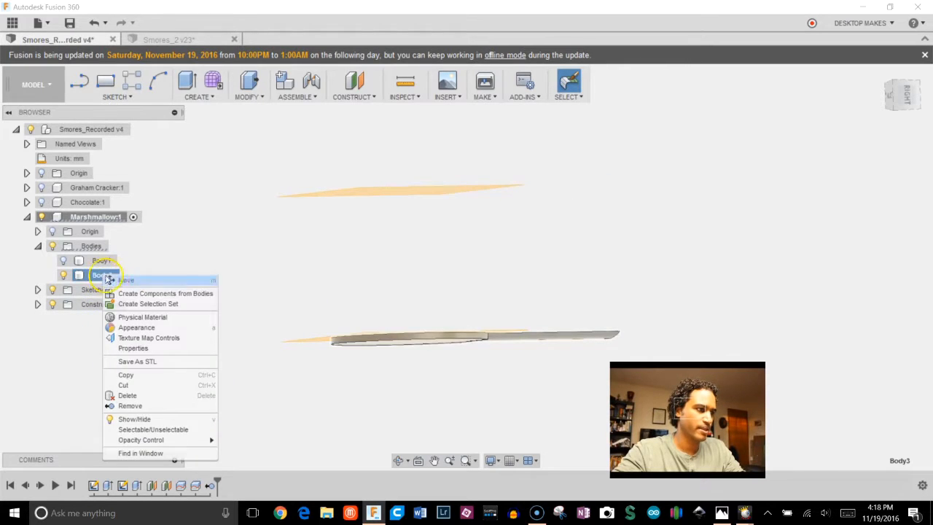
pyautogui.click(138, 406)
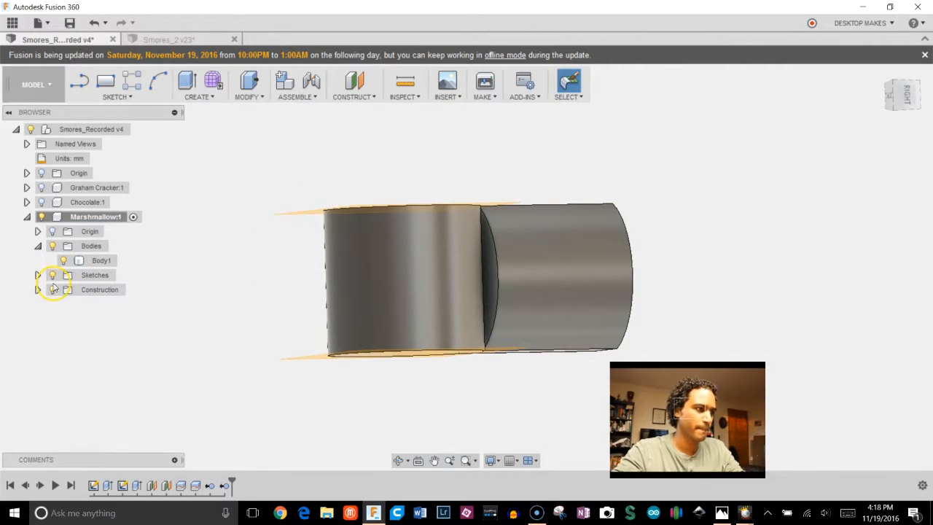
# Fillet both end edges of the second cylinder and the two arc edges of the first cylinder's adjoining end with a 2 mm radius.
pyautogui.keyDown('shift'); pyautogui.moveTo(206, 249); pyautogui.dragTo(305, 252, button='middle'); pyautogui.keyUp('shift')
pyautogui.moveTo(254, 238); pyautogui.dragTo(204, 273)
pyautogui.press('Escape')
pyautogui.click(544, 295)
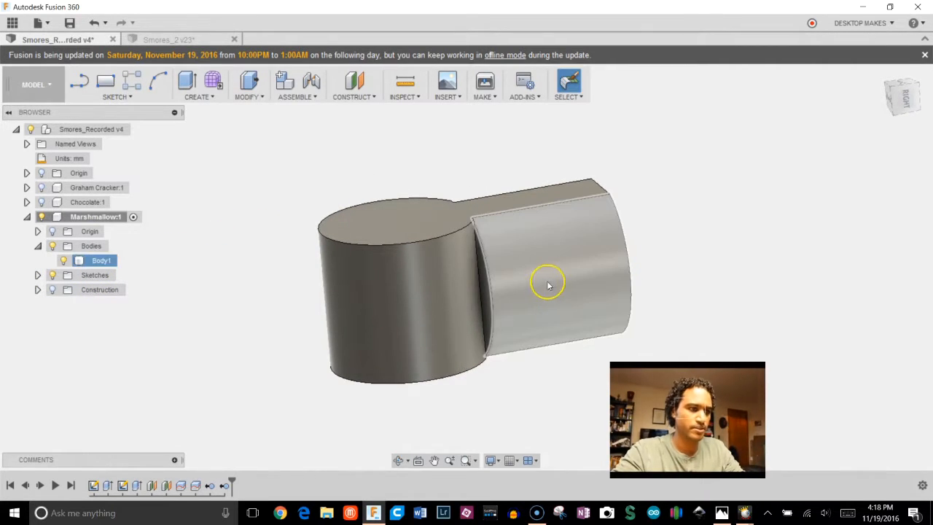
pyautogui.press('f')
pyautogui.click(472, 270)
pyautogui.moveTo(462, 267)
pyautogui.keyDown('shift'); pyautogui.mouseDown(button='middle')
pyautogui.moveTo(546, 269)
pyautogui.moveTo(475, 254)
pyautogui.mouseUp(button='middle'); pyautogui.keyUp('shift')
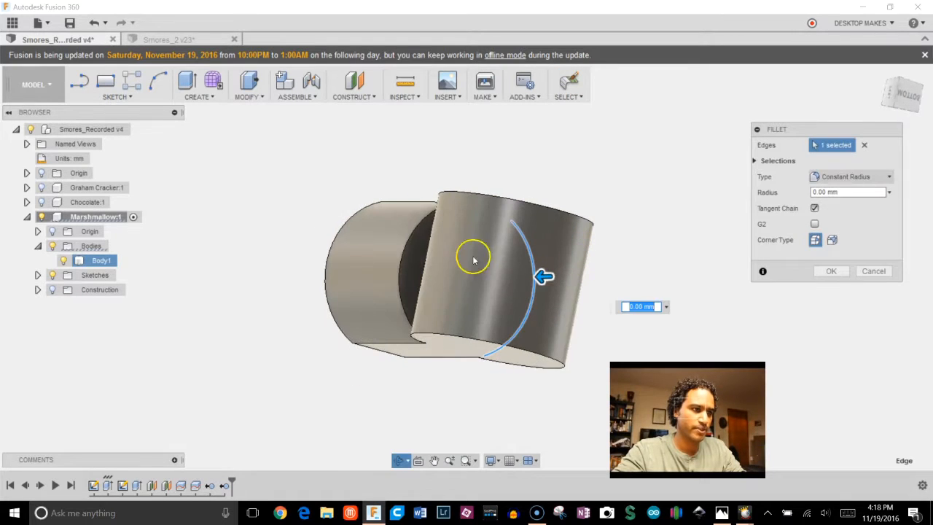
pyautogui.click(407, 252)
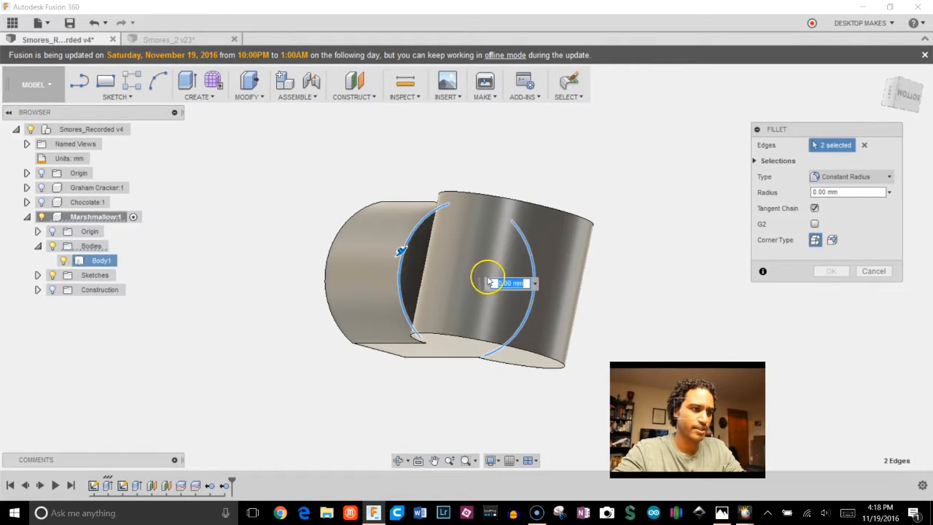
pyautogui.click(532, 350)
pyautogui.click(571, 217)
pyautogui.keyDown('shift'); pyautogui.moveTo(571, 216); pyautogui.dragTo(523, 210, button='middle'); pyautogui.keyUp('shift')
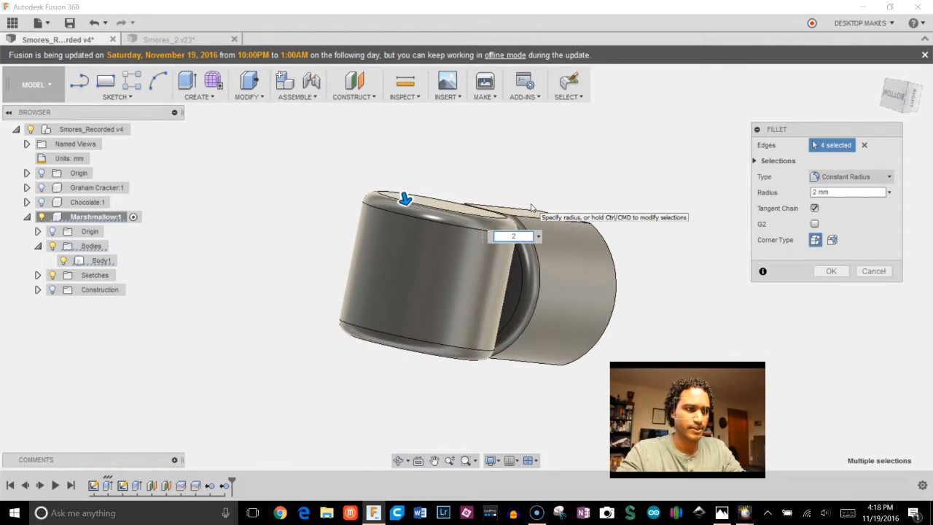
pyautogui.click(822, 273)
# Fillet the two curved edges of the first cylinder's outer end face with a 1 mm radius.
pyautogui.keyDown('shift'); pyautogui.moveTo(739, 285); pyautogui.dragTo(654, 272, button='middle'); pyautogui.keyUp('shift')
pyautogui.press('f')
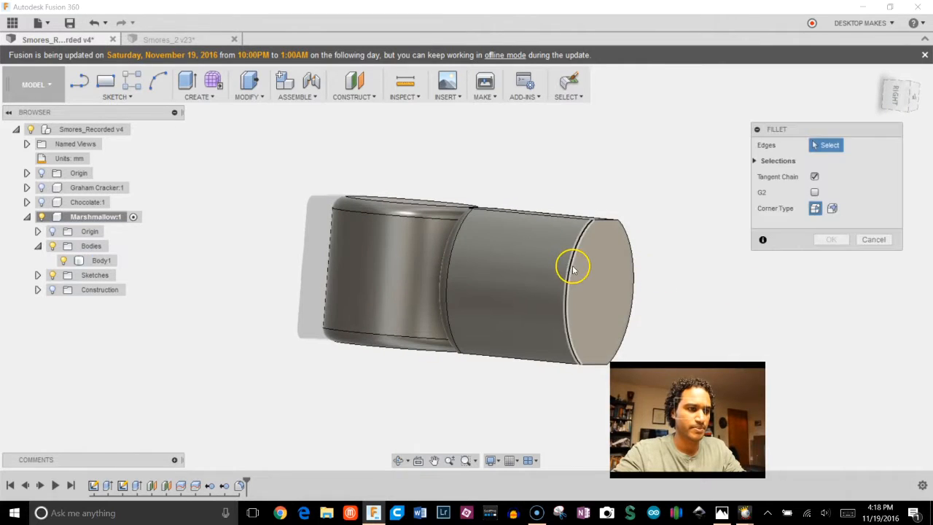
pyautogui.click(574, 266)
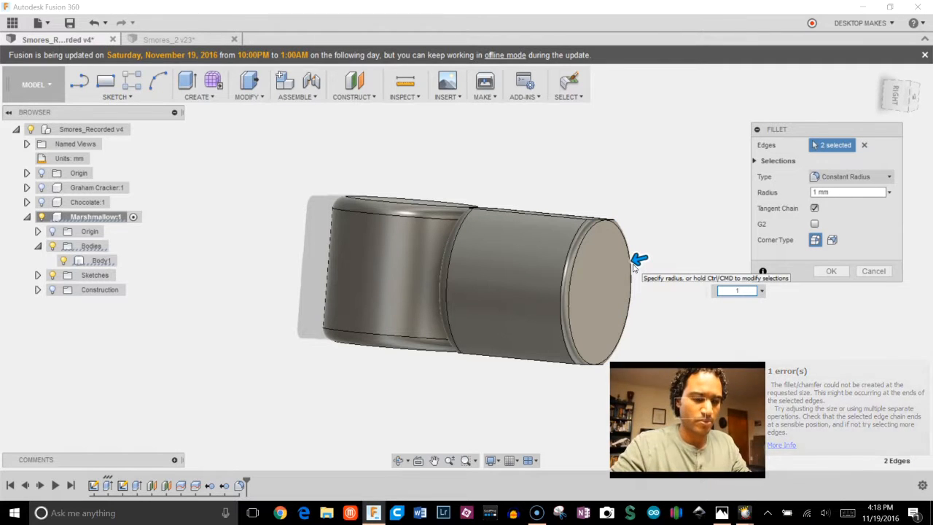
pyautogui.press('Return')
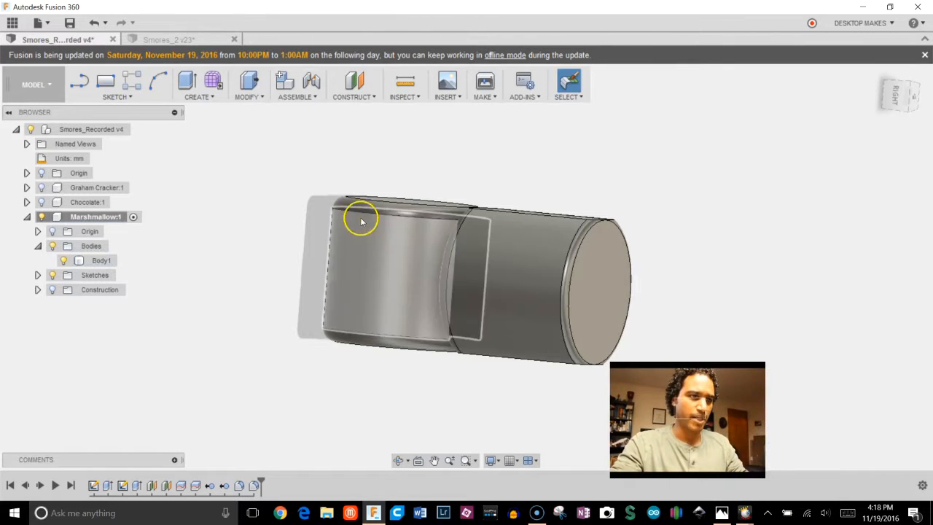
pyautogui.keyDown('shift'); pyautogui.moveTo(360, 216); pyautogui.dragTo(379, 204, button='middle'); pyautogui.keyUp('shift')
pyautogui.press('Escape')
# Consult the finished Smores_2 design and create a construction plane offset about 21.56 mm from the first cylinder's inner end face, through the second cylinder.
pyautogui.click(156, 40)
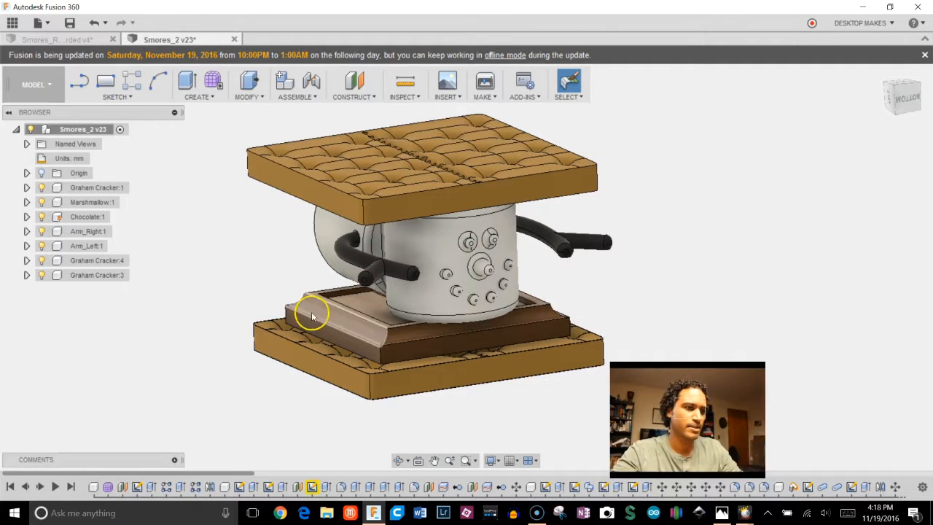
pyautogui.click(91, 40)
pyautogui.moveTo(543, 208)
pyautogui.keyDown('shift'); pyautogui.mouseDown(button='middle')
pyautogui.moveTo(510, 229)
pyautogui.moveTo(533, 218)
pyautogui.mouseUp(button='middle'); pyautogui.keyUp('shift')
pyautogui.click(353, 83)
pyautogui.click(364, 108)
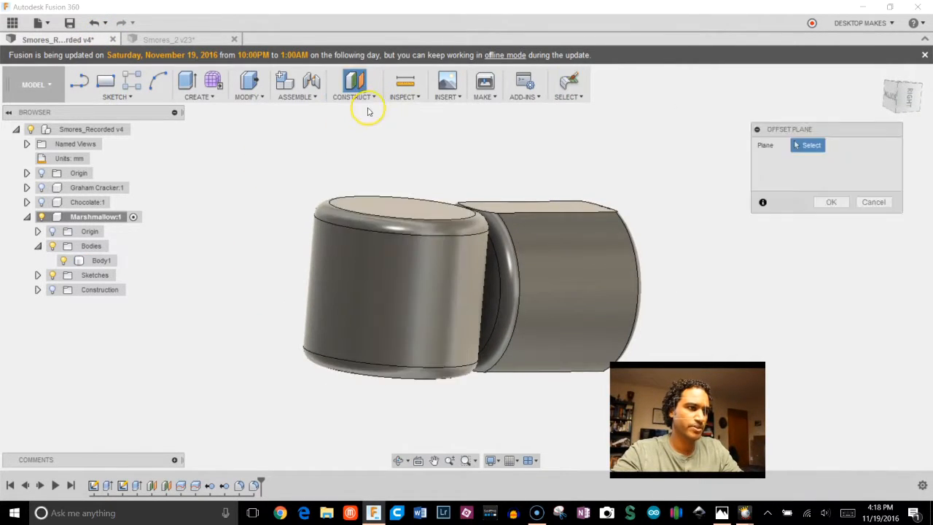
pyautogui.click(493, 286)
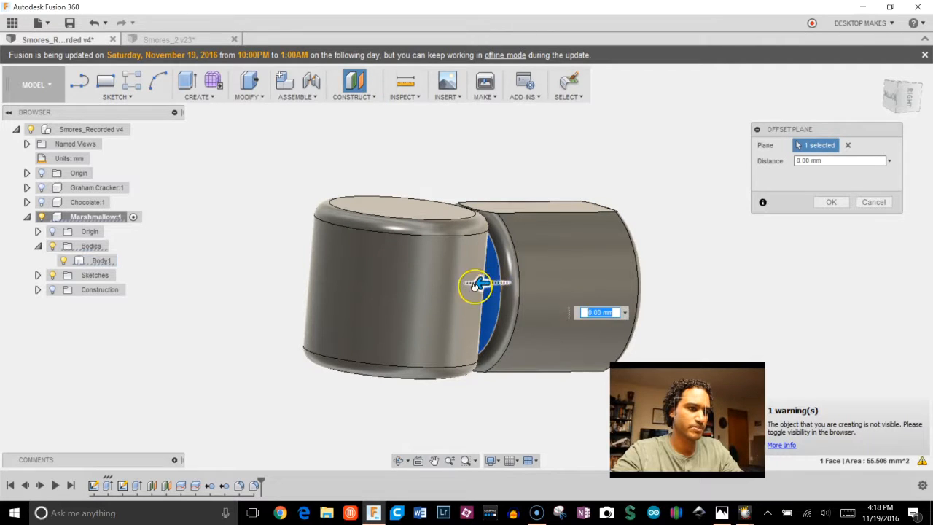
pyautogui.moveTo(475, 284); pyautogui.dragTo(387, 284)
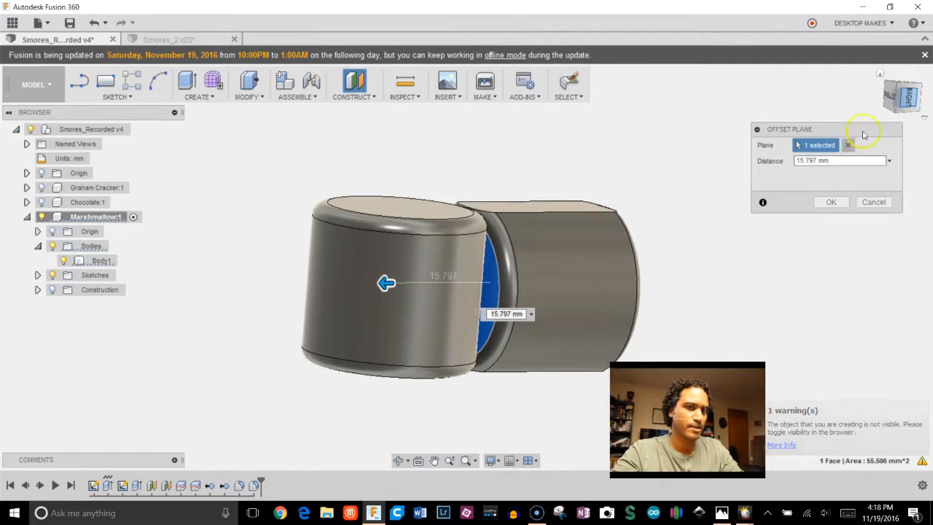
pyautogui.click(909, 97)
pyautogui.scroll(5, 452, 292)
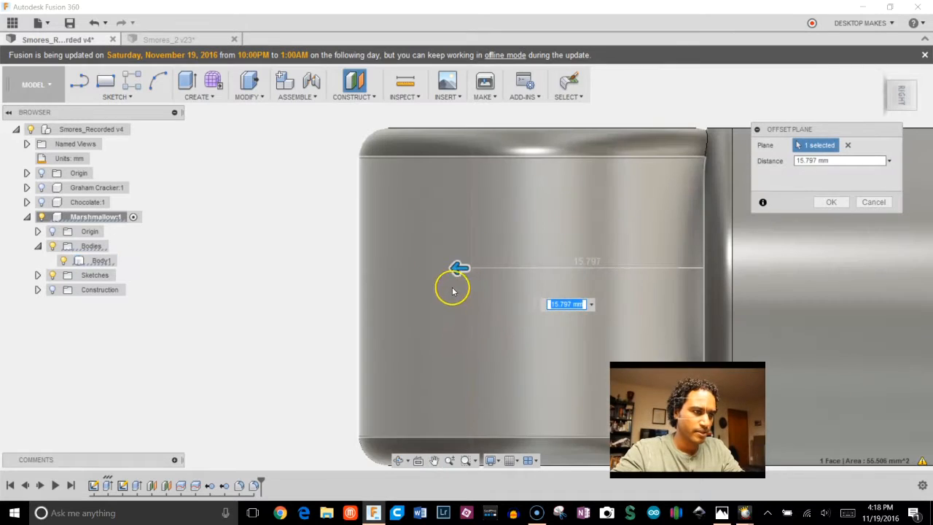
pyautogui.moveTo(434, 268); pyautogui.dragTo(372, 267)
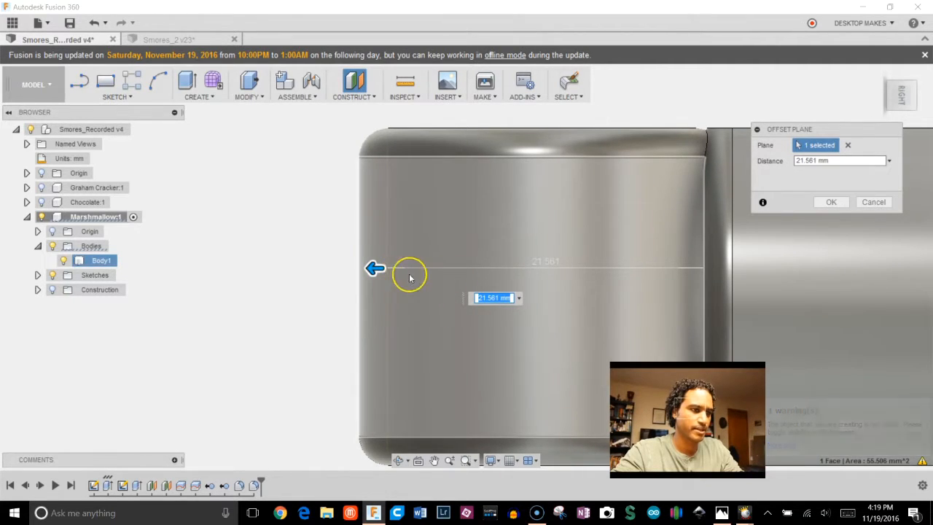
pyautogui.click(831, 202)
# Show the Marshmallow component's construction planes and hide Plane1 and Plane2, leaving only Plane3 displayed.
pyautogui.keyDown('shift'); pyautogui.moveTo(431, 231); pyautogui.dragTo(486, 231, button='middle'); pyautogui.keyUp('shift')
pyautogui.scroll(-5, 485, 231)
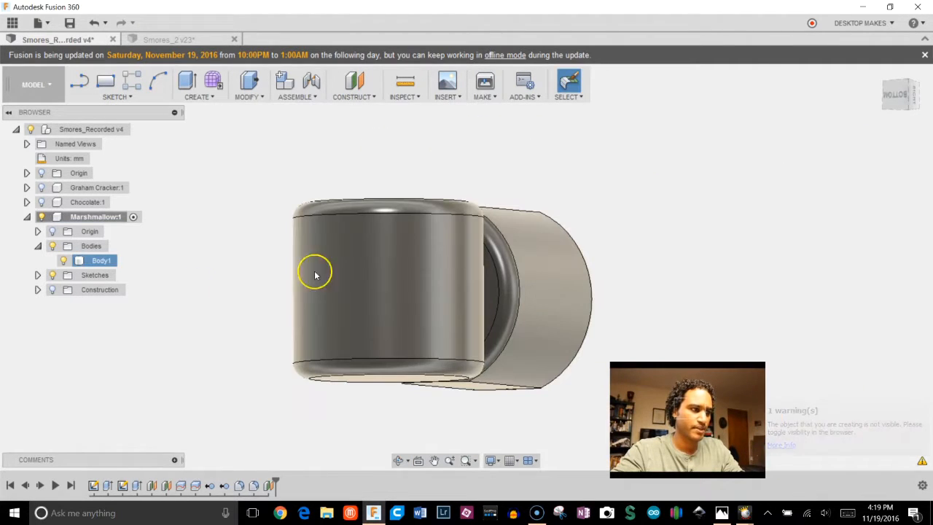
pyautogui.click(53, 290)
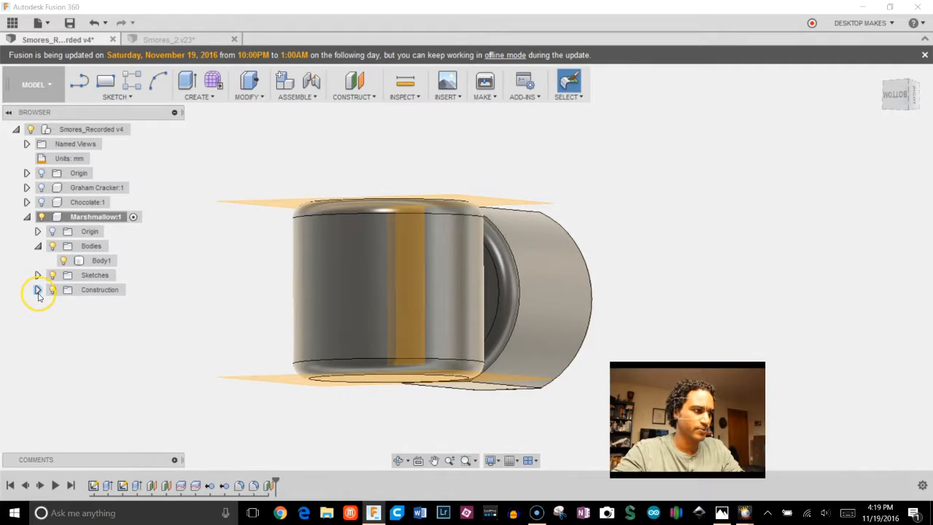
pyautogui.click(38, 291)
pyautogui.click(63, 305)
pyautogui.click(64, 319)
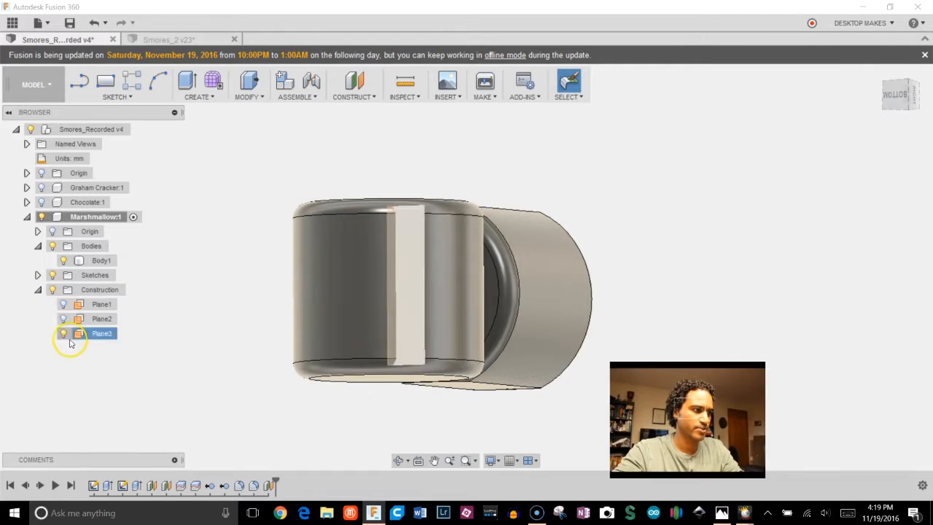
# Hide Body1 to inspect Plane3 alone from the bottom view, and show the body again.
pyautogui.moveTo(256, 279)
pyautogui.keyDown('shift'); pyautogui.mouseDown(button='middle')
pyautogui.moveTo(246, 277)
pyautogui.moveTo(270, 292)
pyautogui.moveTo(249, 280)
pyautogui.mouseUp(button='middle'); pyautogui.keyUp('shift')
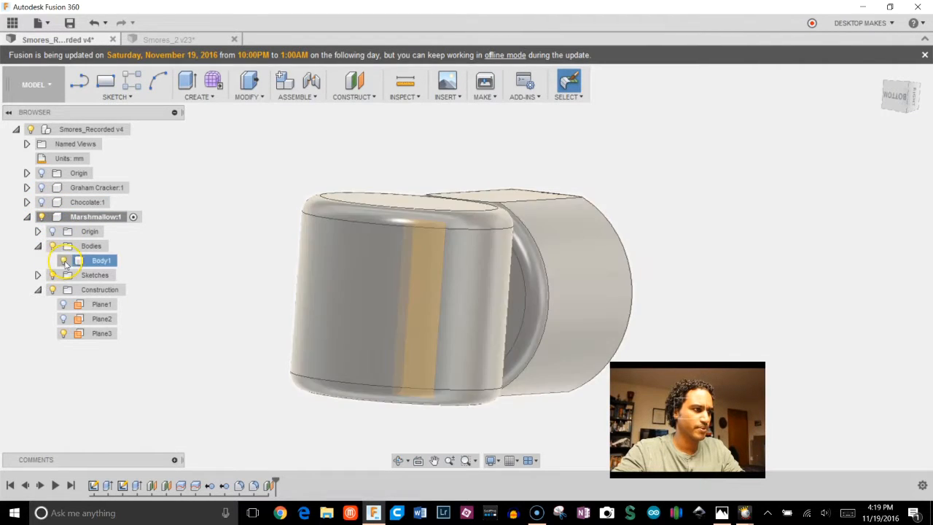
pyautogui.click(63, 260)
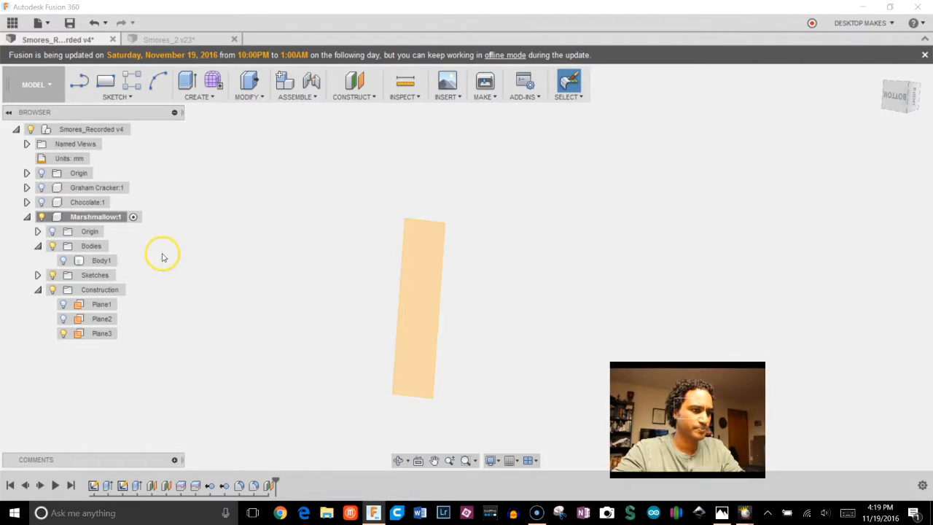
pyautogui.click(902, 100)
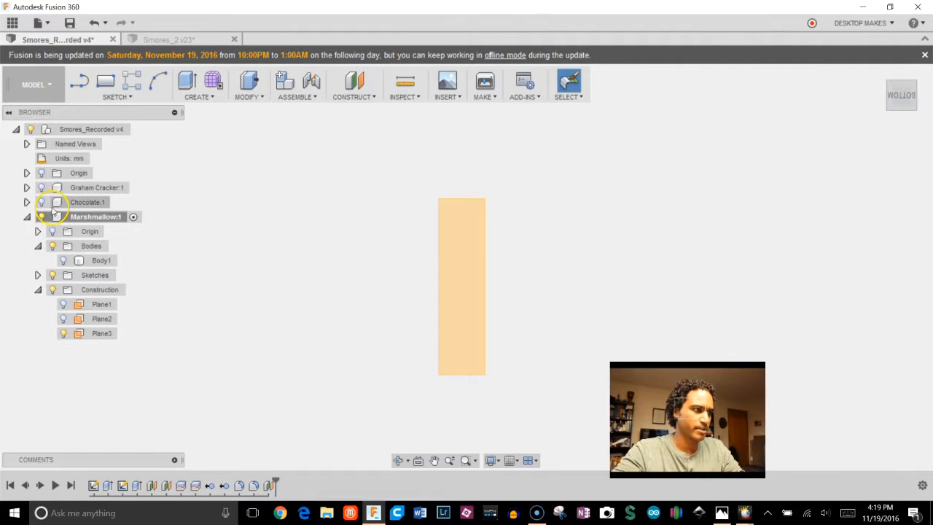
pyautogui.click(53, 245)
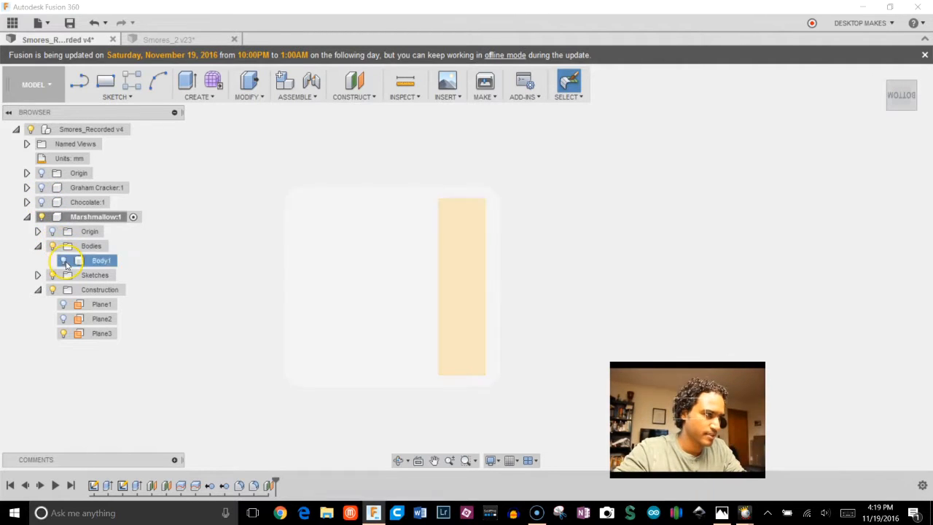
# Start a new sketch on Plane3 of the Marshmallow component.
pyautogui.keyDown('shift'); pyautogui.moveTo(209, 285); pyautogui.dragTo(413, 329, button='middle'); pyautogui.keyUp('shift')
pyautogui.click(513, 235)
pyautogui.keyDown('shift'); pyautogui.moveTo(512, 235); pyautogui.dragTo(500, 218, button='middle'); pyautogui.keyUp('shift')
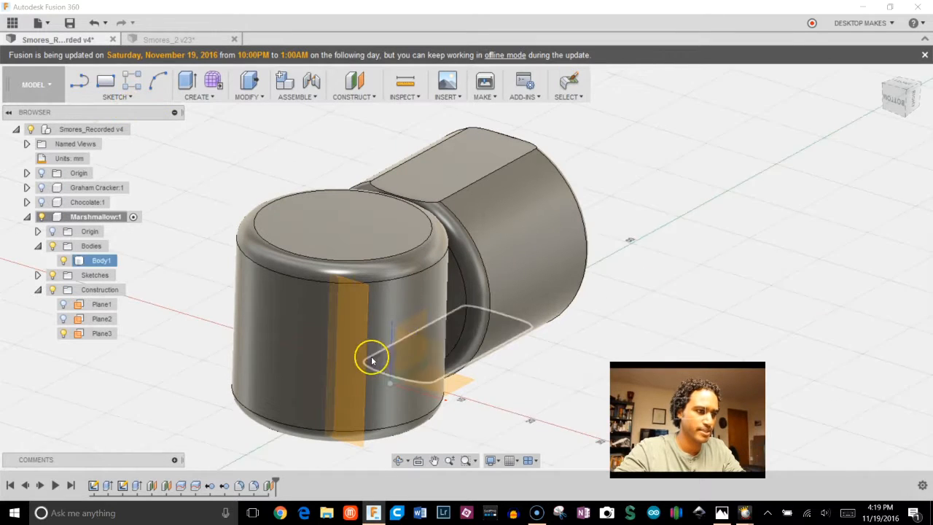
pyautogui.click(354, 360)
pyautogui.click(355, 340)
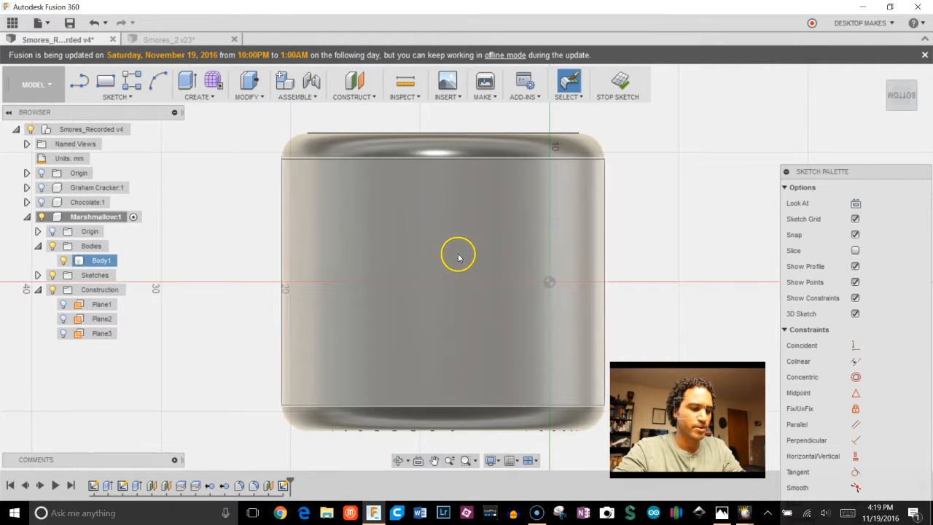
# Project the two horizontal fillet boundary edges of the front cylinder into the sketch and hide the Marshmallow bodies.
pyautogui.press('p')
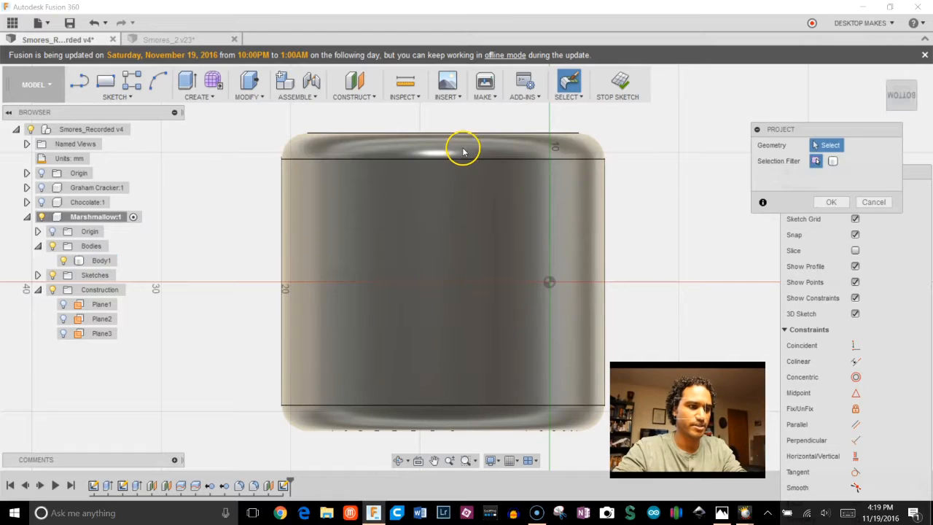
pyautogui.click(453, 163)
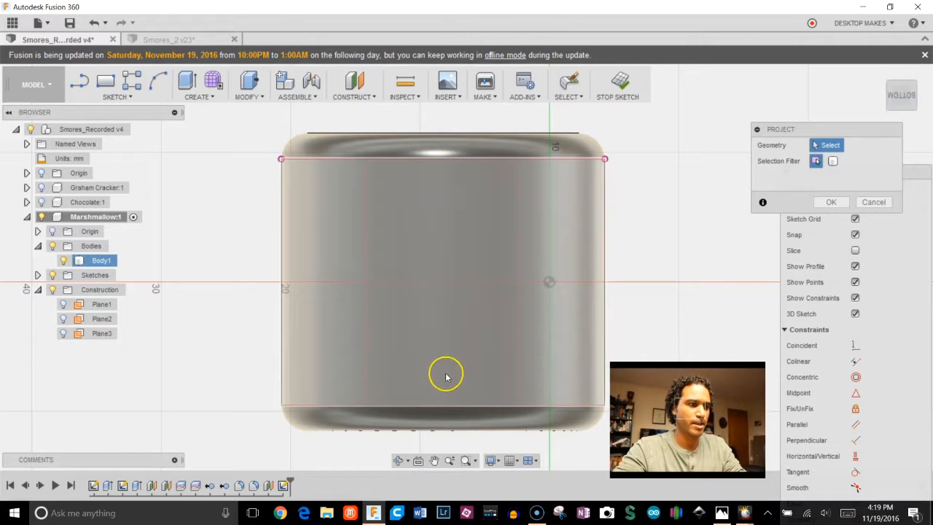
pyautogui.click(445, 406)
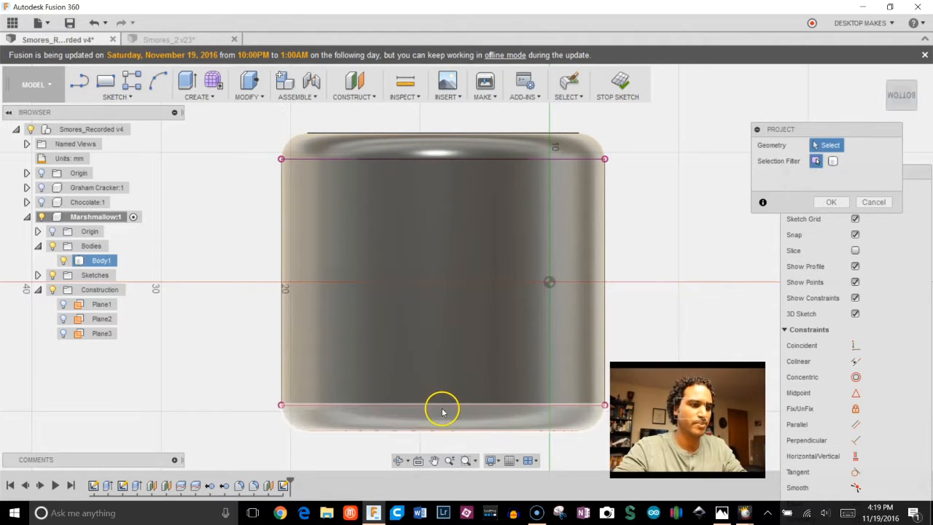
pyautogui.click(827, 202)
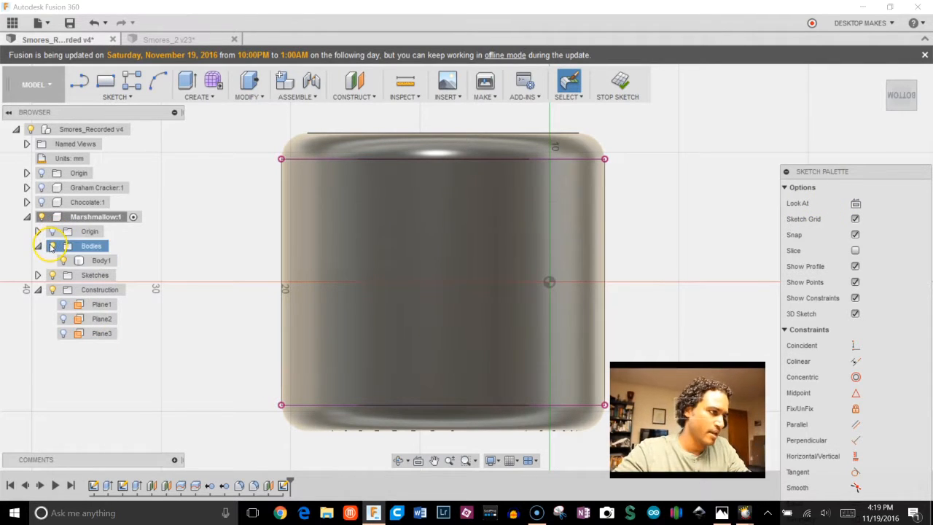
pyautogui.click(51, 246)
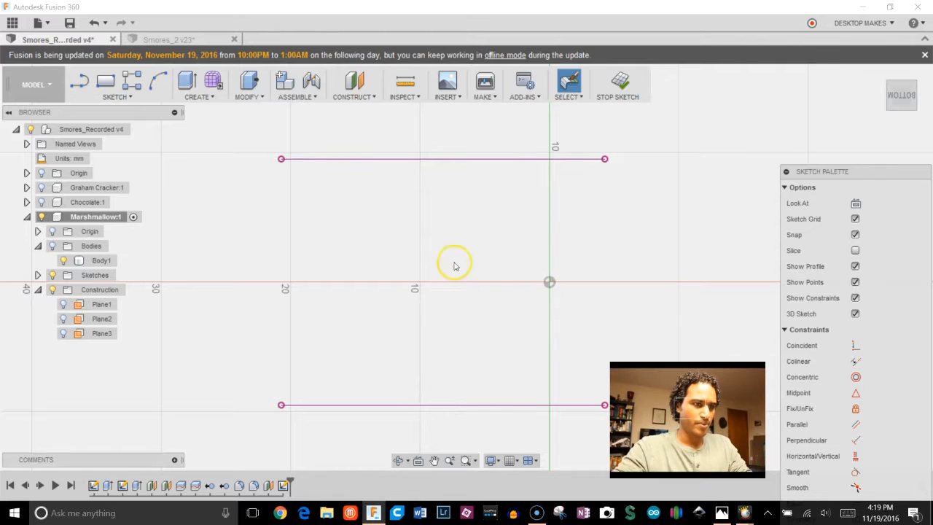
pyautogui.moveTo(389, 221); pyautogui.dragTo(396, 215, button='middle')
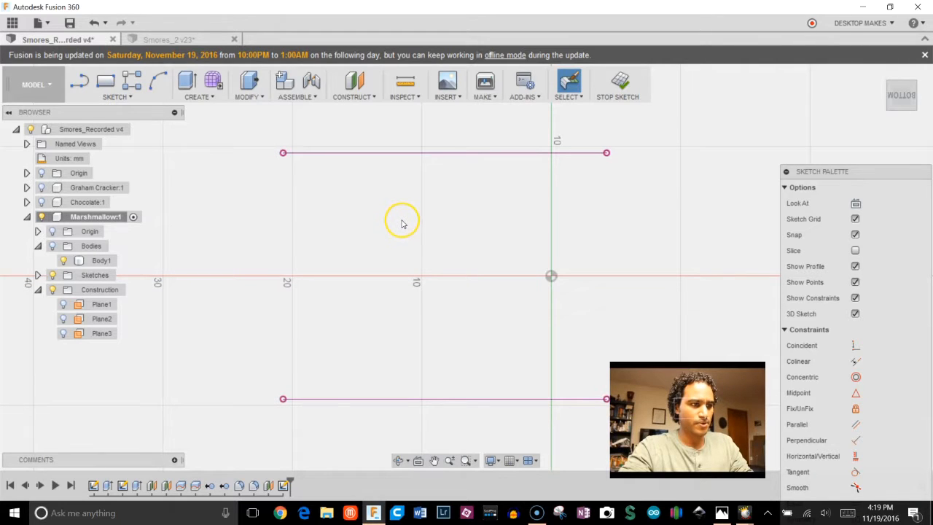
pyautogui.press('c')
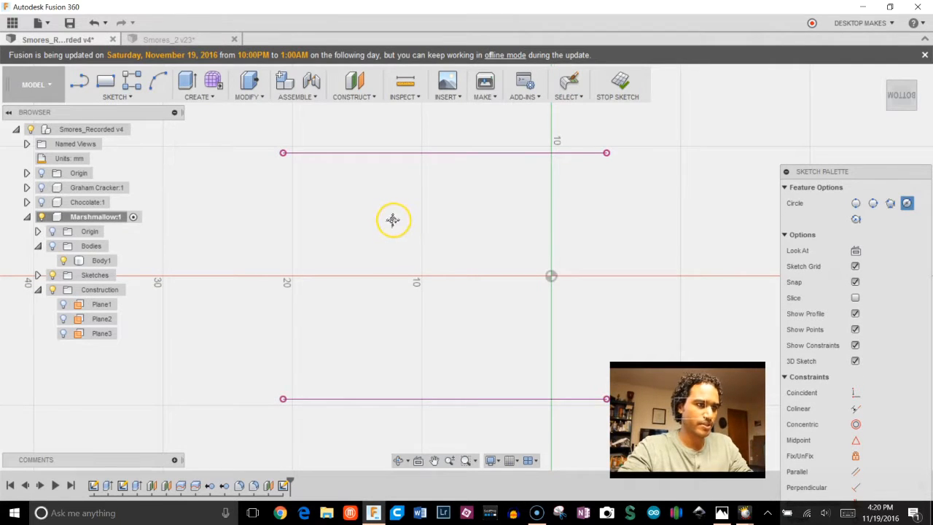
pyautogui.moveTo(393, 220); pyautogui.dragTo(396, 226, button='middle')
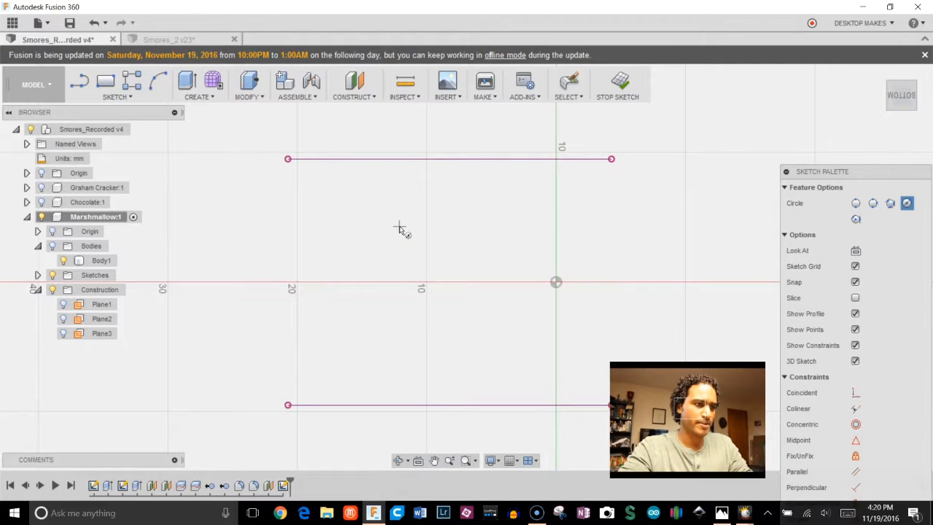
pyautogui.click(11, 487)
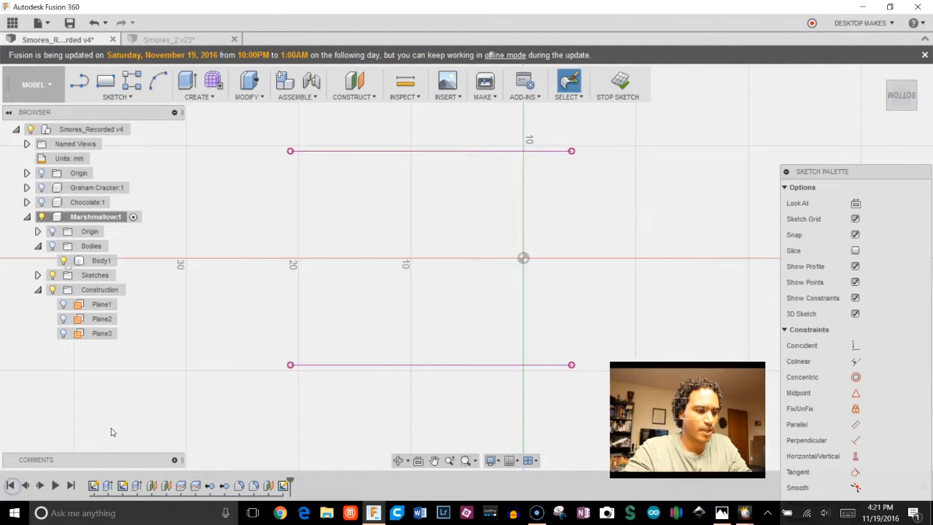
# Draw a vertical line joining the midpoints of the two projected edges and convert it to construction geometry.
pyautogui.press('l')
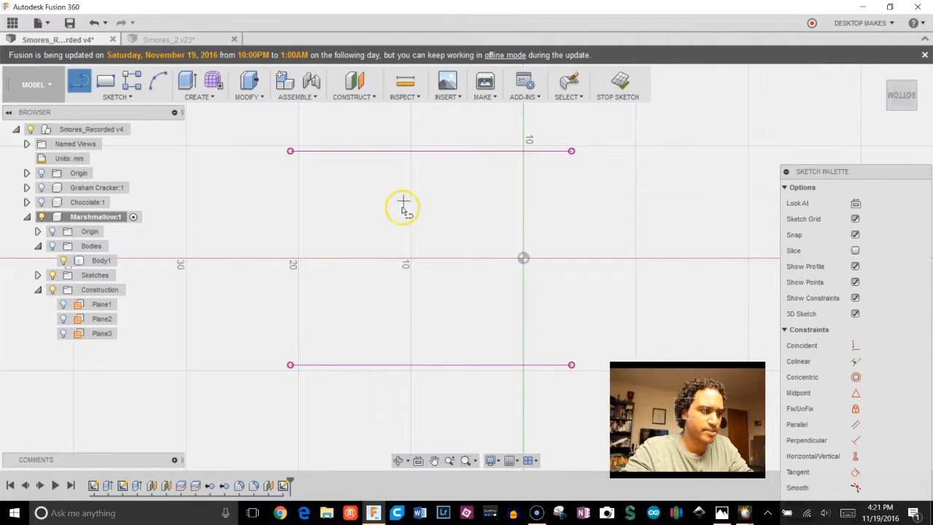
pyautogui.click(434, 151)
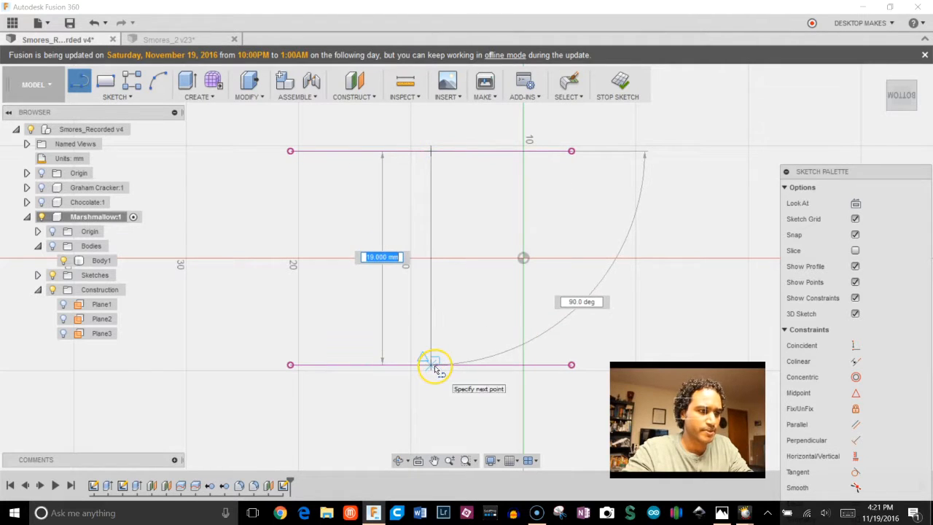
pyautogui.click(431, 364)
pyautogui.press('Escape')
pyautogui.click(430, 222)
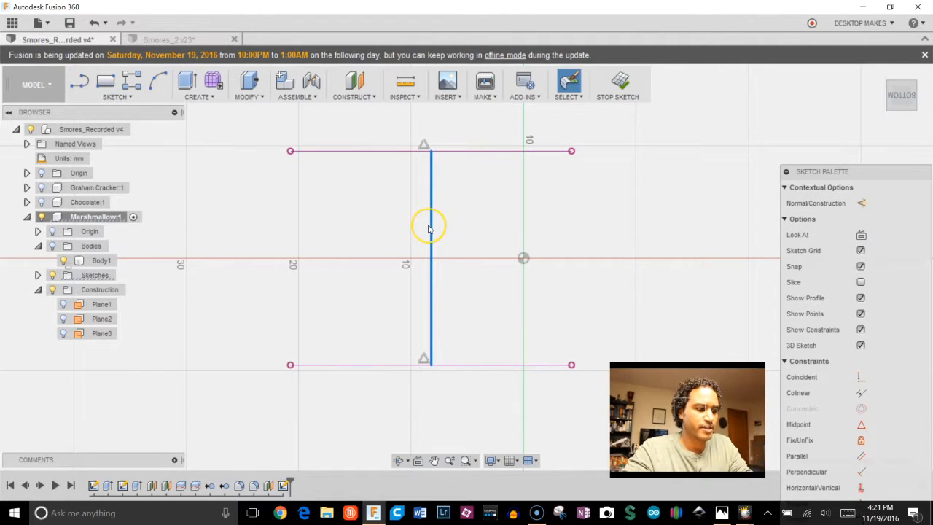
pyautogui.press('x')
# Draw a 2 mm diameter eye circle left of the vertical construction line, below the upper projected edge.
pyautogui.scroll(3, 406, 234)
pyautogui.scroll(-2, 406, 235)
pyautogui.moveTo(406, 235); pyautogui.dragTo(404, 252, button='middle')
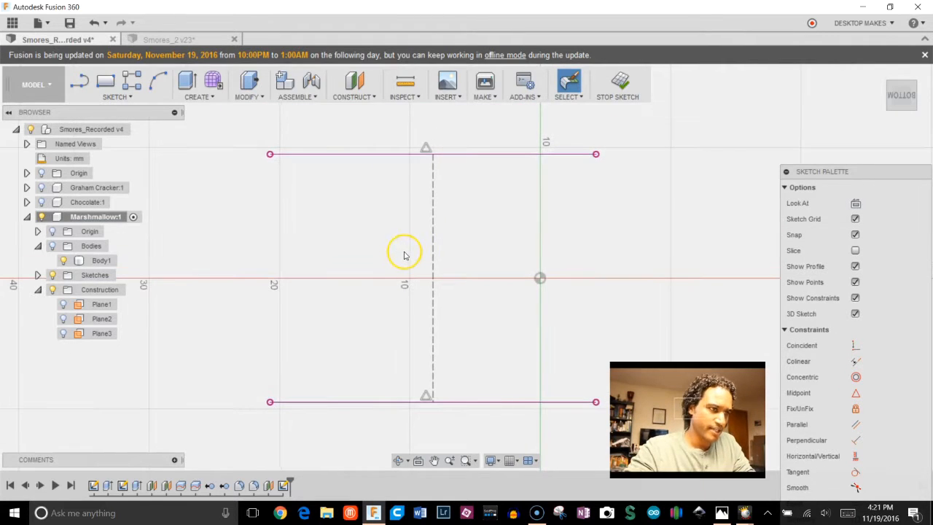
pyautogui.scroll(2, 410, 207)
pyautogui.press('c')
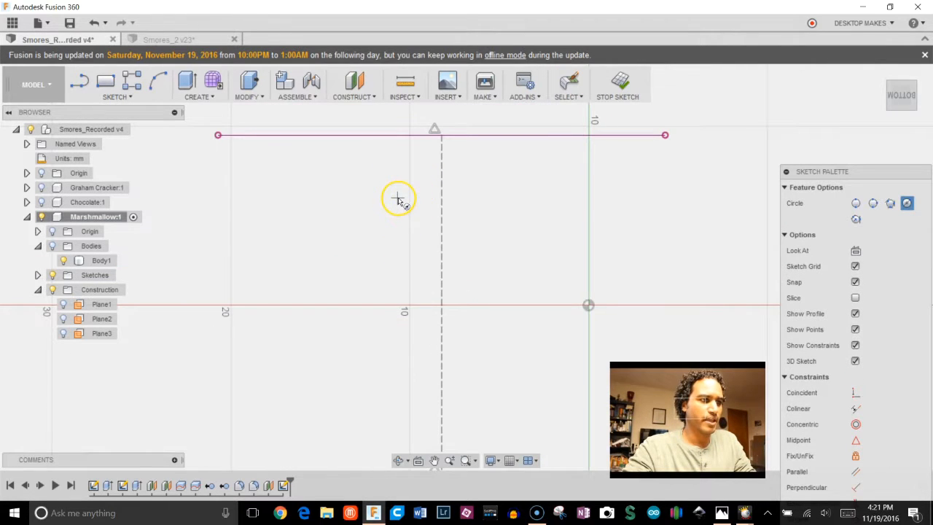
pyautogui.click(397, 199)
pyautogui.write('2.167')
pyautogui.press('Return')
pyautogui.press('Escape')
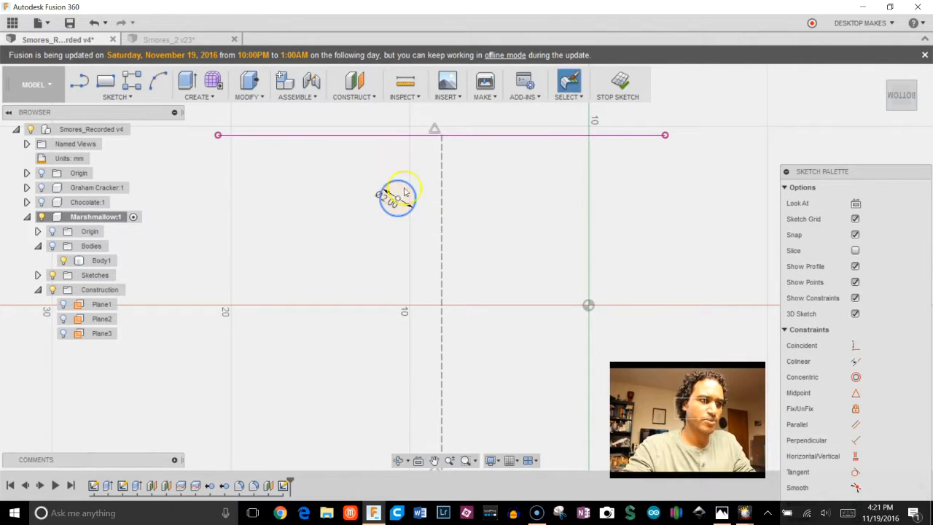
# Draw a second 2 mm diameter eye circle right of the construction line, at about the same height as the first.
pyautogui.press('c')
pyautogui.click(510, 198)
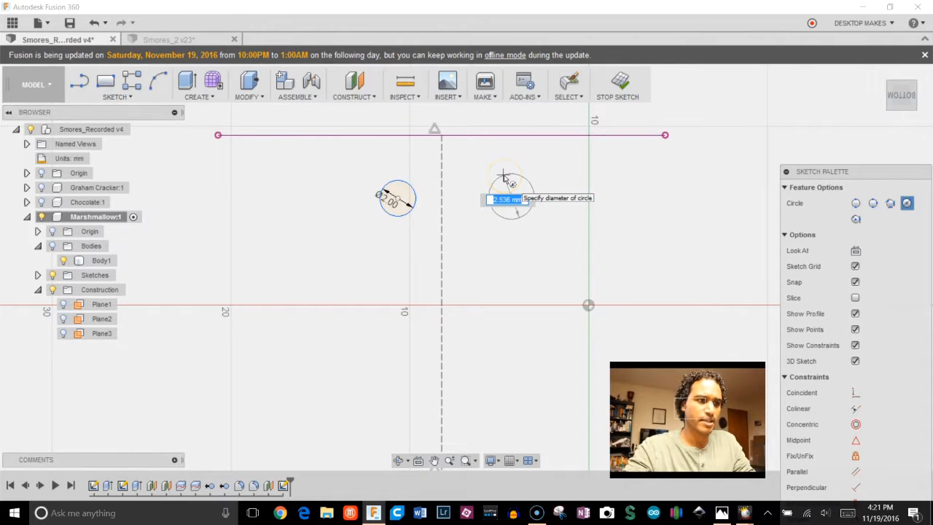
pyautogui.press('Return')
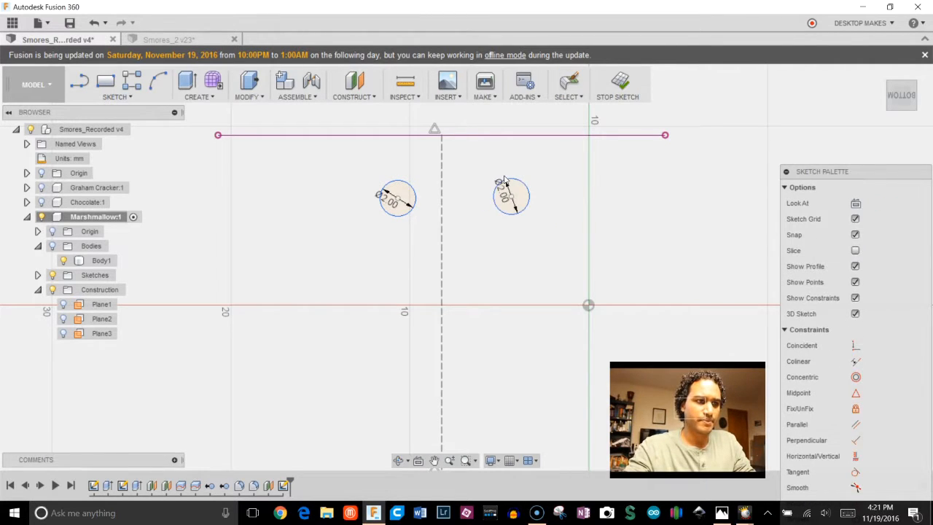
pyautogui.press('Escape')
# Align the two circle centers with a Horizontal/Vertical constraint and nudge the right circle's center slightly.
pyautogui.click(856, 458)
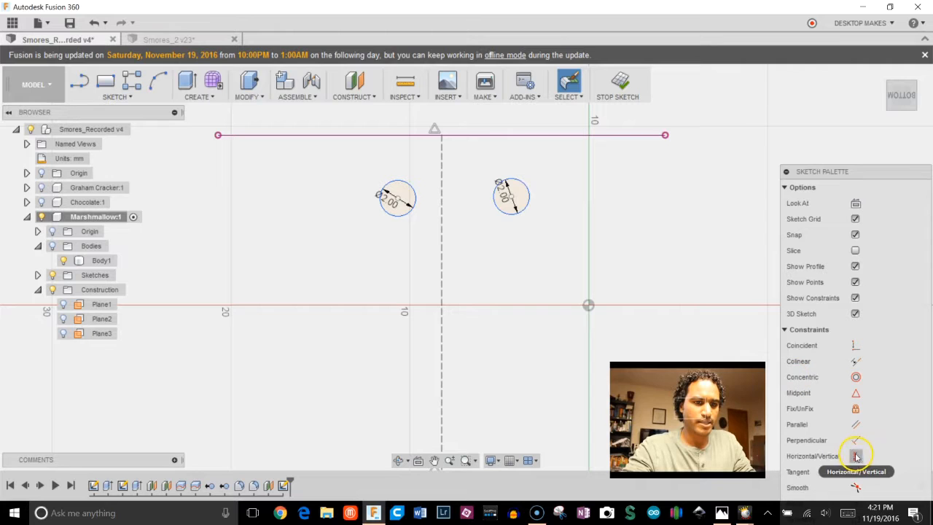
pyautogui.click(510, 196)
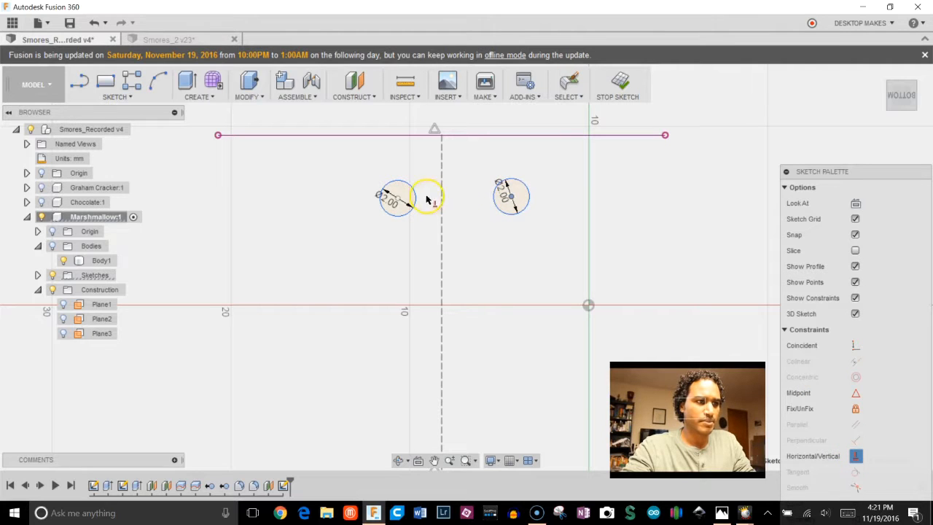
pyautogui.click(397, 198)
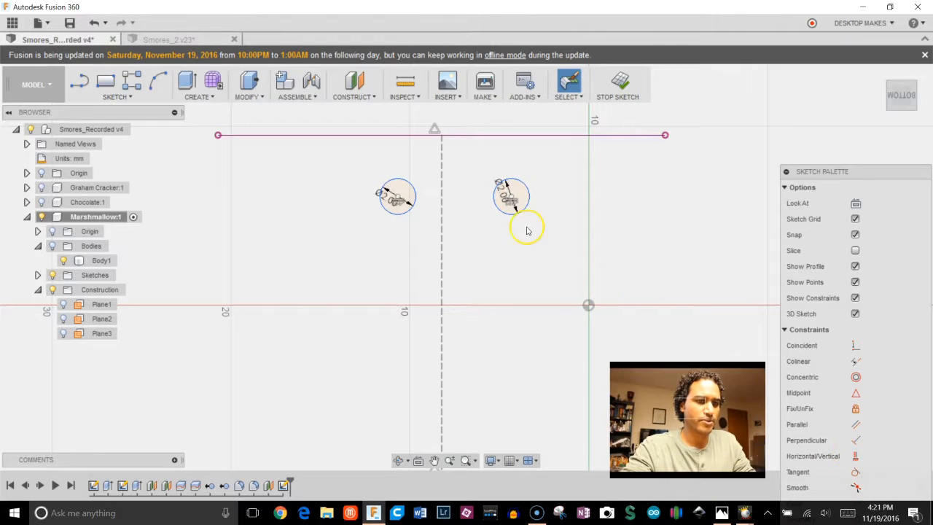
pyautogui.moveTo(511, 199)
pyautogui.mouseDown()
pyautogui.moveTo(501, 193)
pyautogui.moveTo(514, 235)
pyautogui.moveTo(514, 200)
pyautogui.mouseUp()
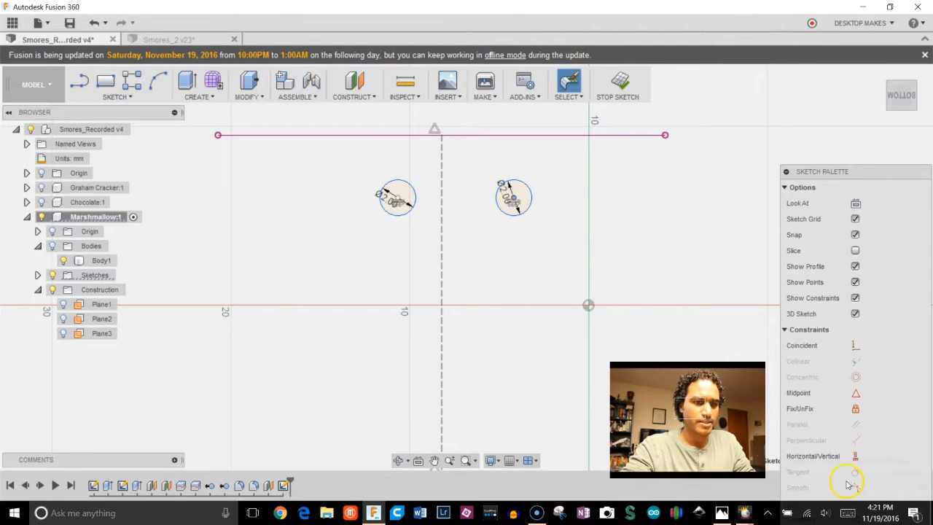
# Try to apply a Symmetry constraint to the two circles' center points about the vertical construction line.
pyautogui.moveTo(831, 175); pyautogui.dragTo(816, 99)
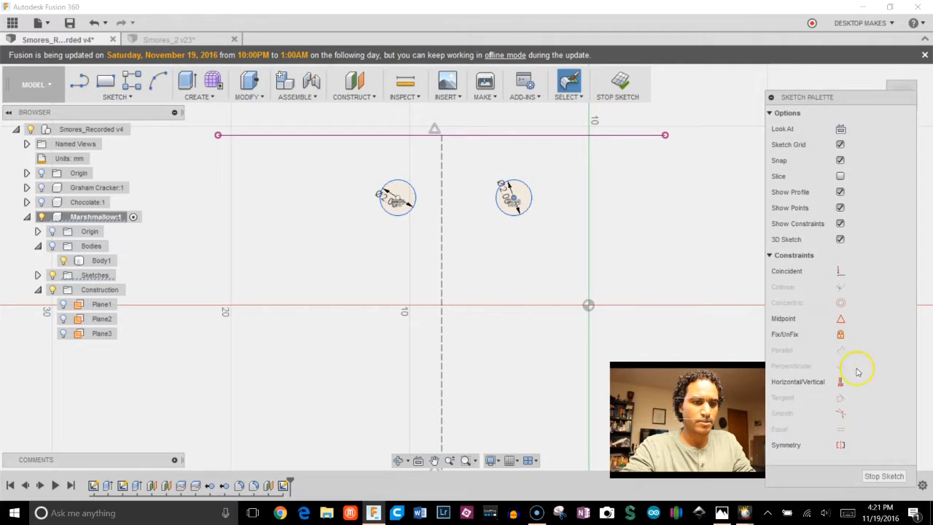
pyautogui.click(841, 446)
pyautogui.click(500, 215)
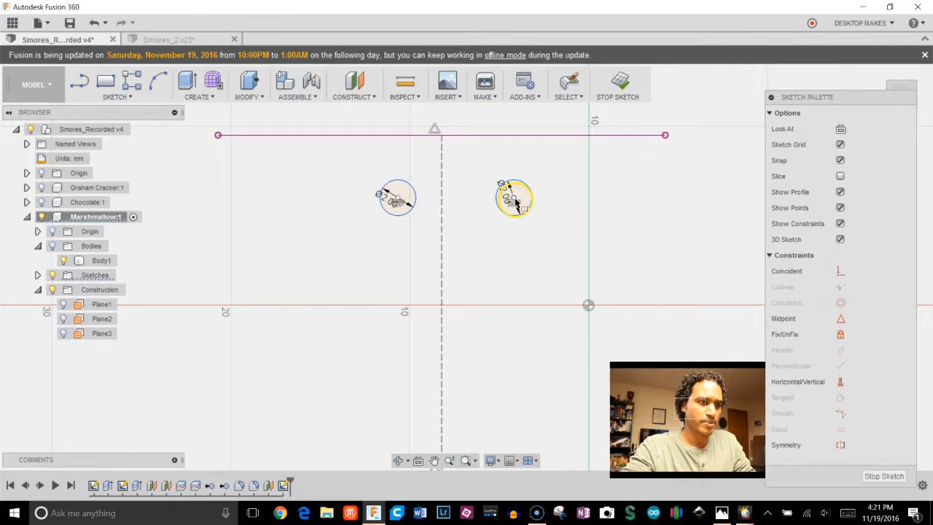
pyautogui.click(413, 200)
pyautogui.click(446, 180)
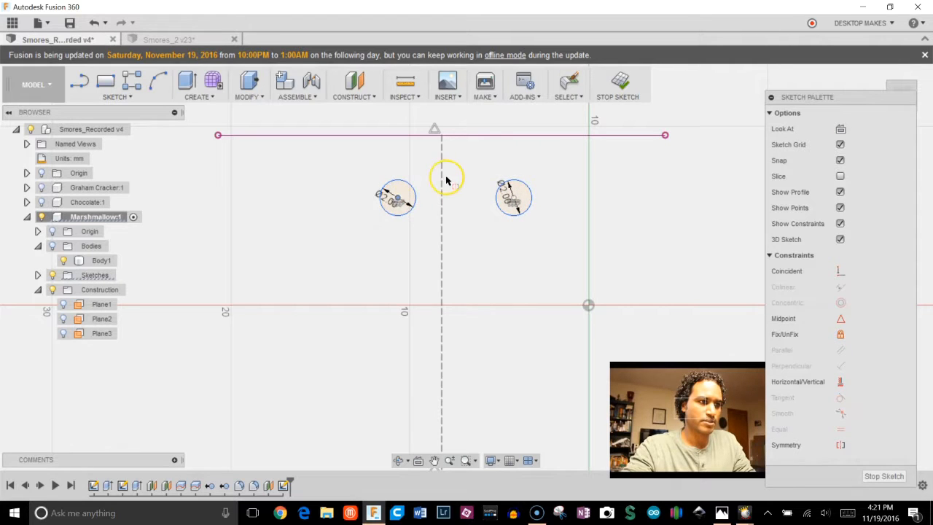
pyautogui.click(511, 203)
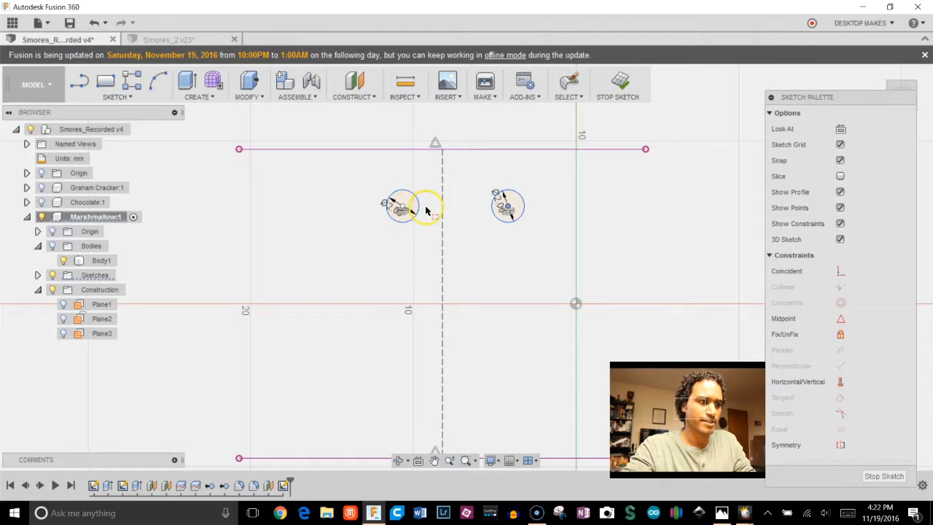
pyautogui.moveTo(444, 224)
pyautogui.mouseDown(button='middle')
pyautogui.moveTo(496, 190)
pyautogui.moveTo(485, 250)
pyautogui.mouseUp(button='middle')
pyautogui.scroll(-3, 491, 193)
pyautogui.scroll(3, 489, 241)
pyautogui.press('Escape')
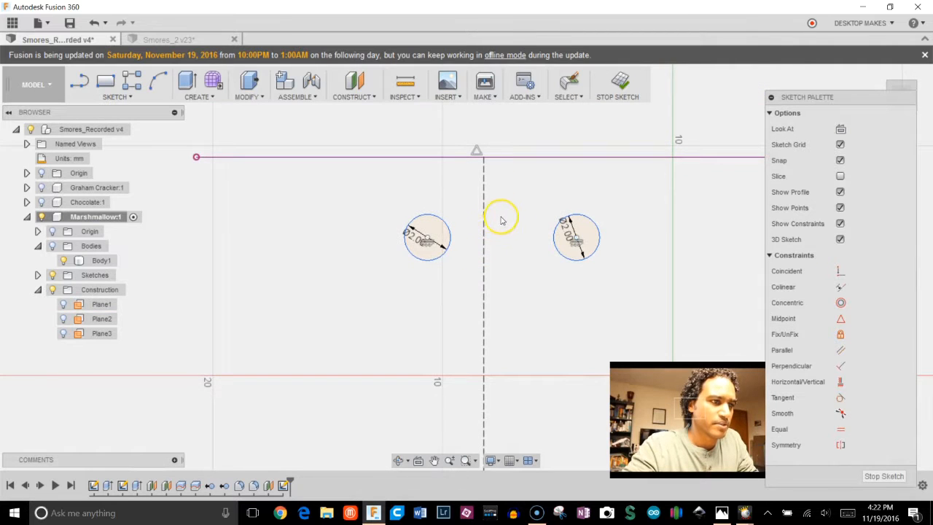
# Constrain the two circles as symmetric about the vertical construction line and move them closer together.
pyautogui.click(558, 234)
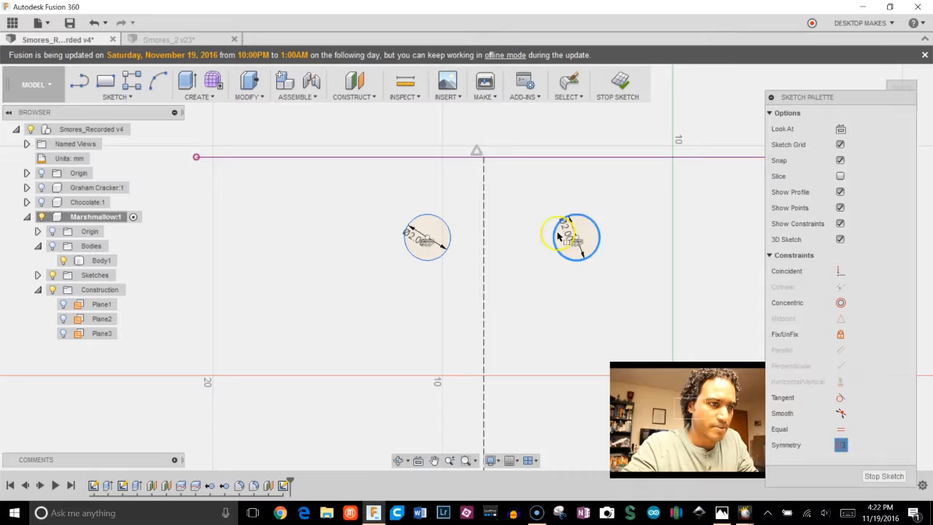
pyautogui.keyDown('shift'); pyautogui.click(456, 230); pyautogui.keyUp('shift')
pyautogui.keyDown('shift'); pyautogui.click(483, 225); pyautogui.keyUp('shift')
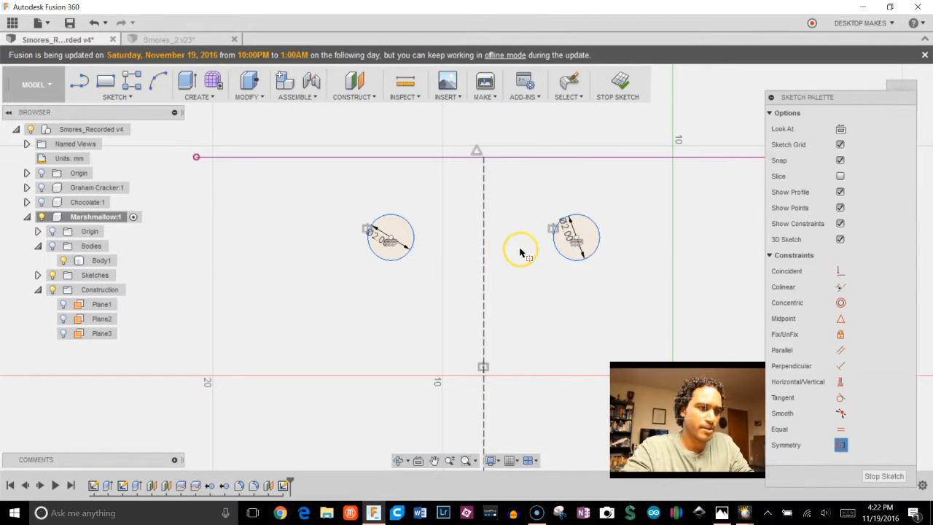
pyautogui.moveTo(554, 246)
pyautogui.mouseDown()
pyautogui.moveTo(558, 260)
pyautogui.moveTo(519, 279)
pyautogui.moveTo(569, 267)
pyautogui.moveTo(518, 257)
pyautogui.moveTo(566, 254)
pyautogui.moveTo(518, 252)
pyautogui.moveTo(591, 250)
pyautogui.moveTo(519, 242)
pyautogui.moveTo(550, 247)
pyautogui.mouseUp()
pyautogui.click(487, 258)
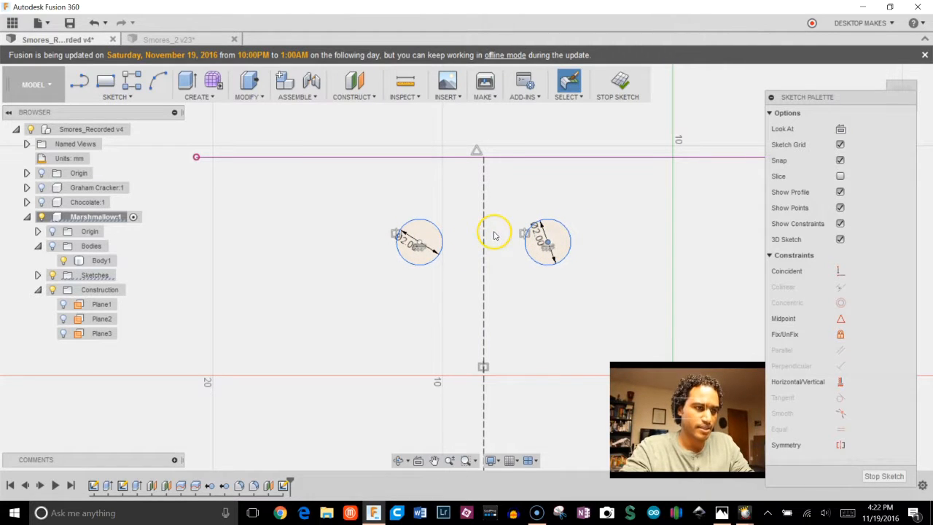
# Dimension the horizontal distance between the two eye circle centers and set it to 5 mm.
pyautogui.click(543, 246)
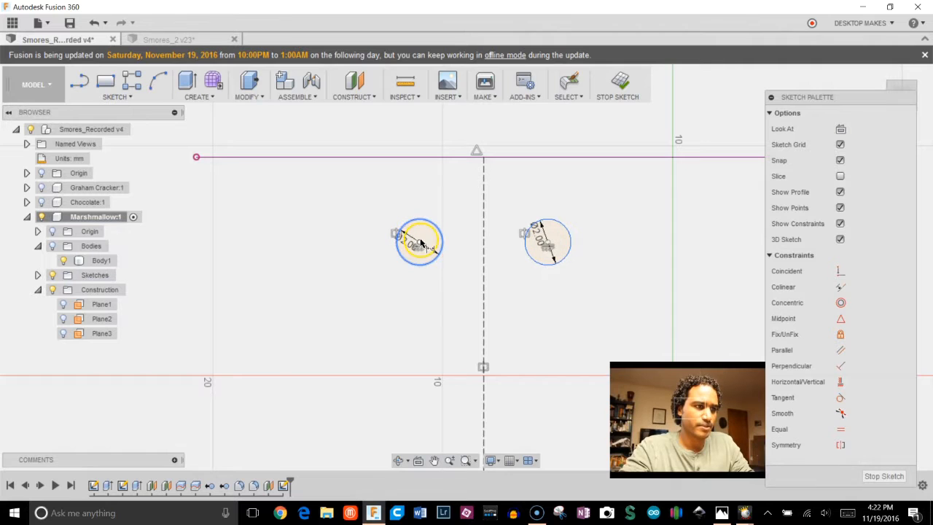
pyautogui.click(431, 188)
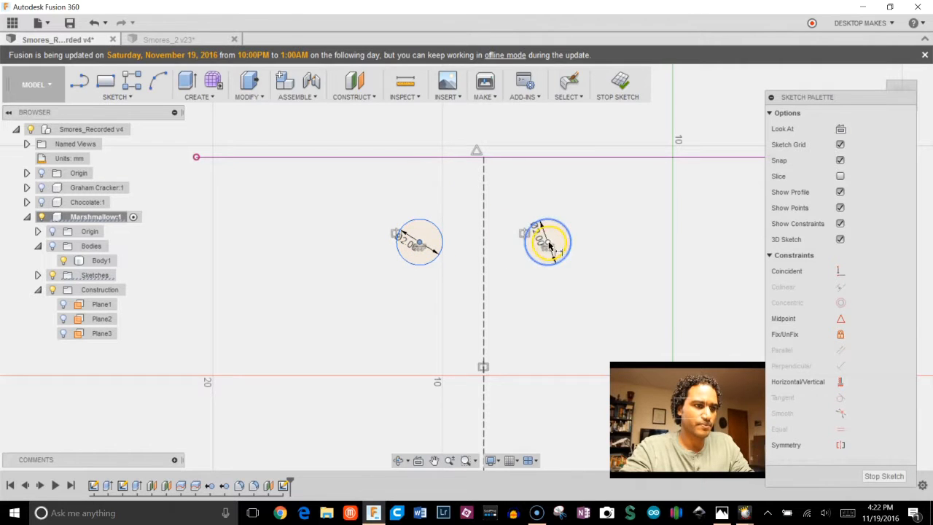
pyautogui.click(538, 189)
pyautogui.write('5')
pyautogui.press('Return')
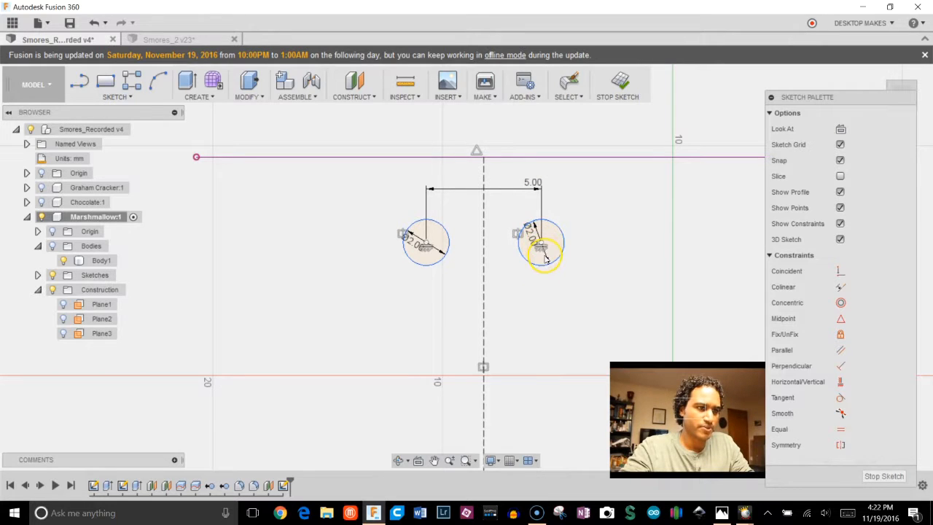
# Move the pair of eye circles lower along the vertical construction line, away from the projected upper edge.
pyautogui.moveTo(542, 244); pyautogui.dragTo(546, 287)
pyautogui.scroll(-4, 546, 286)
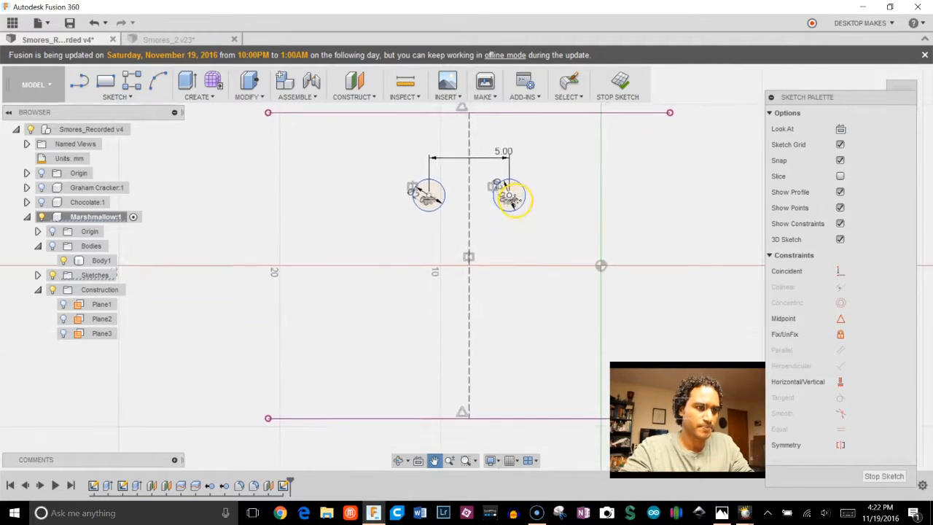
pyautogui.moveTo(510, 193); pyautogui.dragTo(512, 215)
# Draw a 5 mm diameter nose circle centered on the vertical construction line, just below the two eye circles.
pyautogui.press('c')
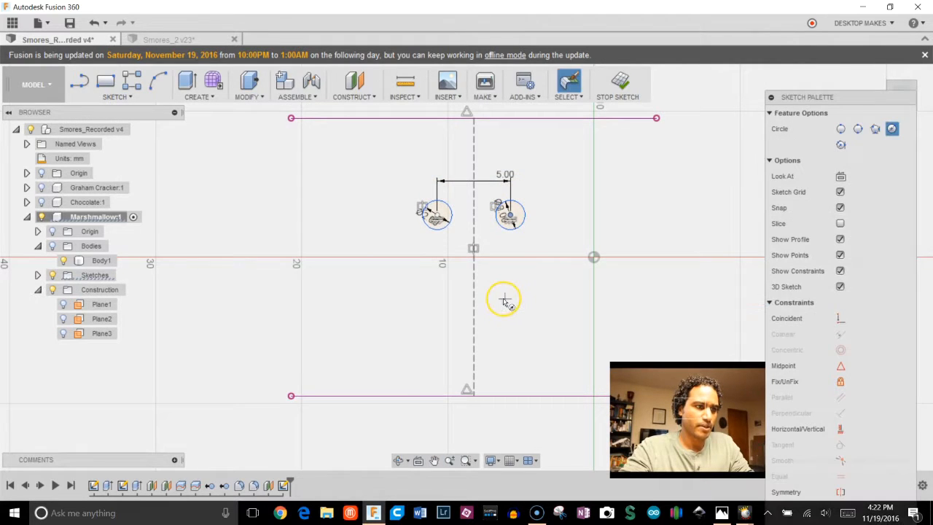
pyautogui.click(475, 275)
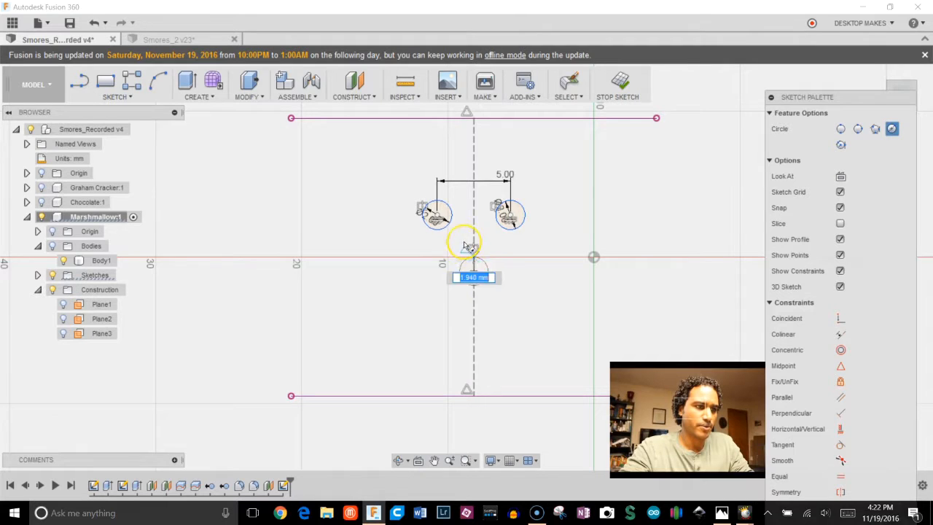
pyautogui.write('5')
pyautogui.press('Return')
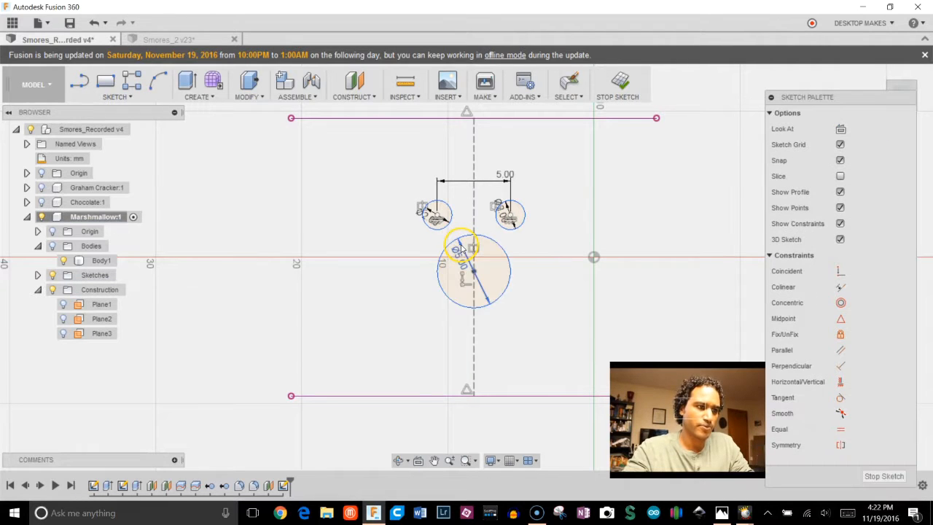
pyautogui.press('Escape')
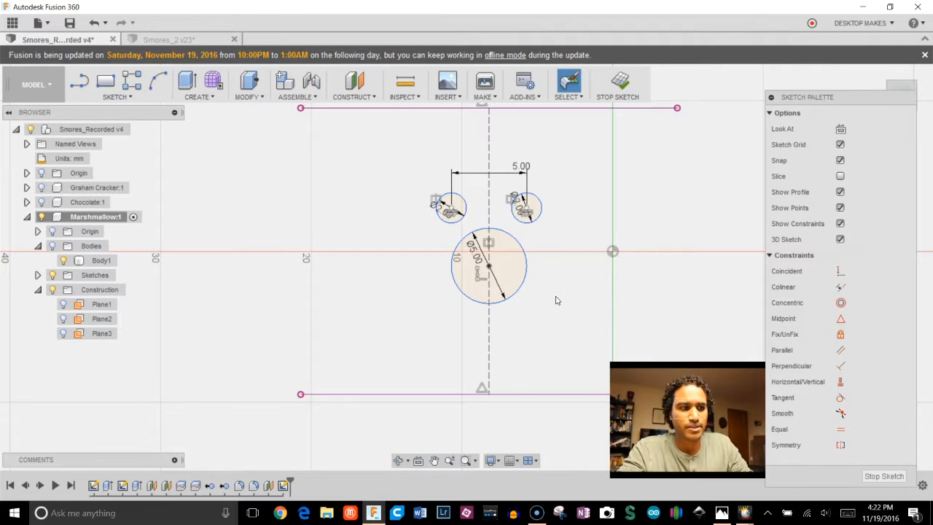
# Draw a 13 mm horizontal line below the nose circle, crossing the vertical construction line.
pyautogui.scroll(2, 510, 296)
pyautogui.press('l')
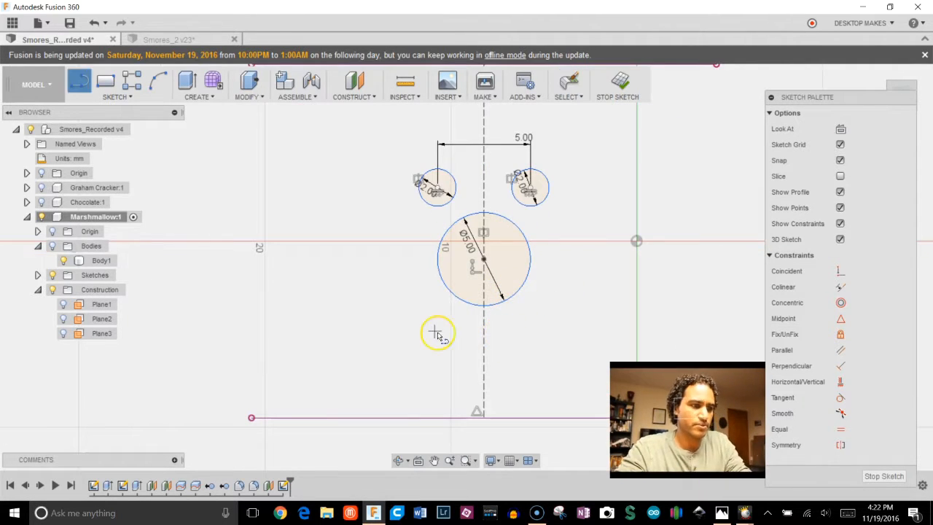
pyautogui.click(408, 329)
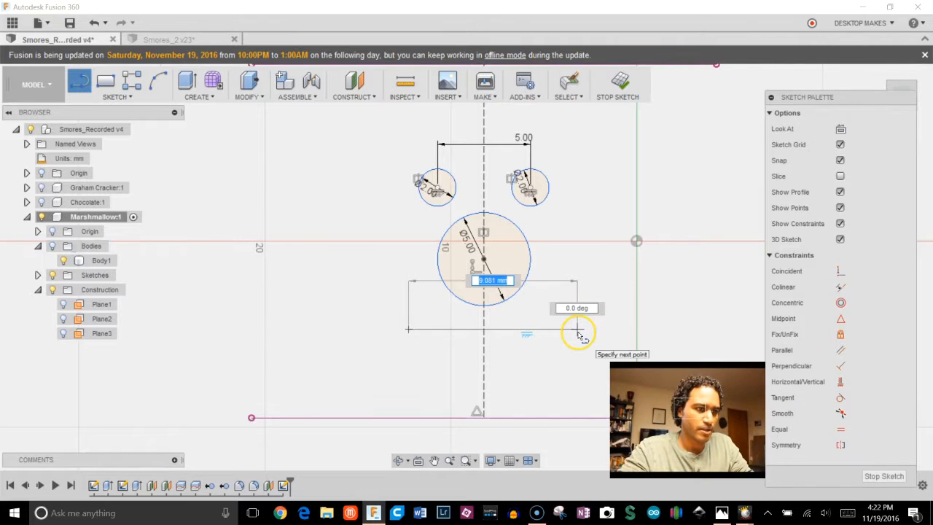
pyautogui.write('13')
pyautogui.press('Return')
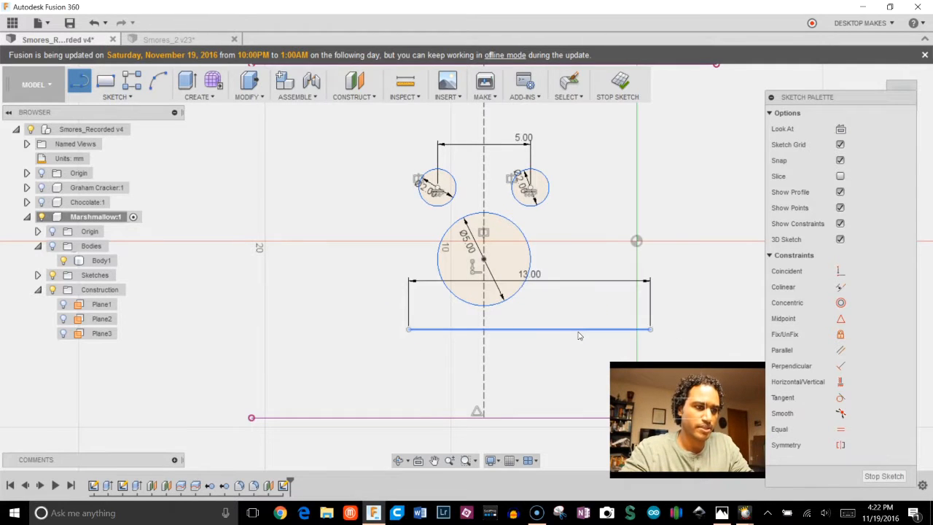
pyautogui.press('Escape')
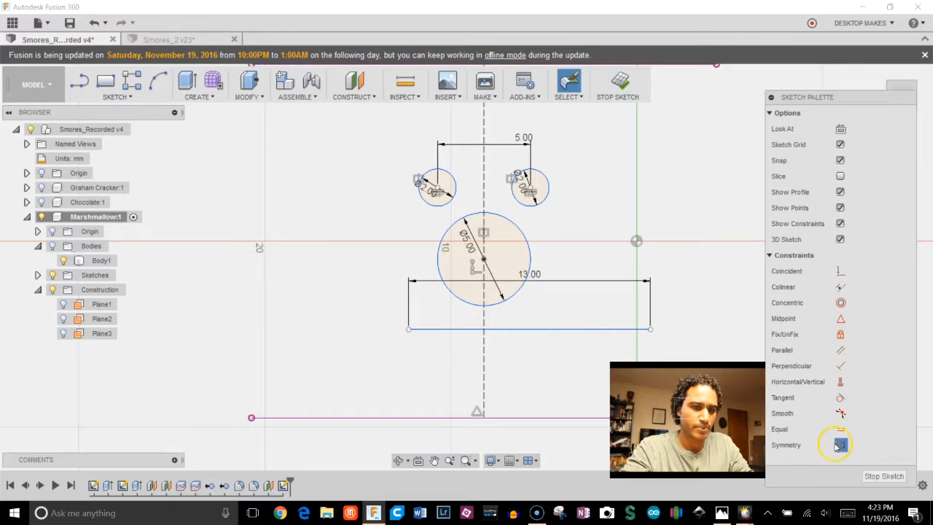
# Constrain the two endpoints of the 13 mm line as symmetric about the vertical construction line.
pyautogui.click(650, 331)
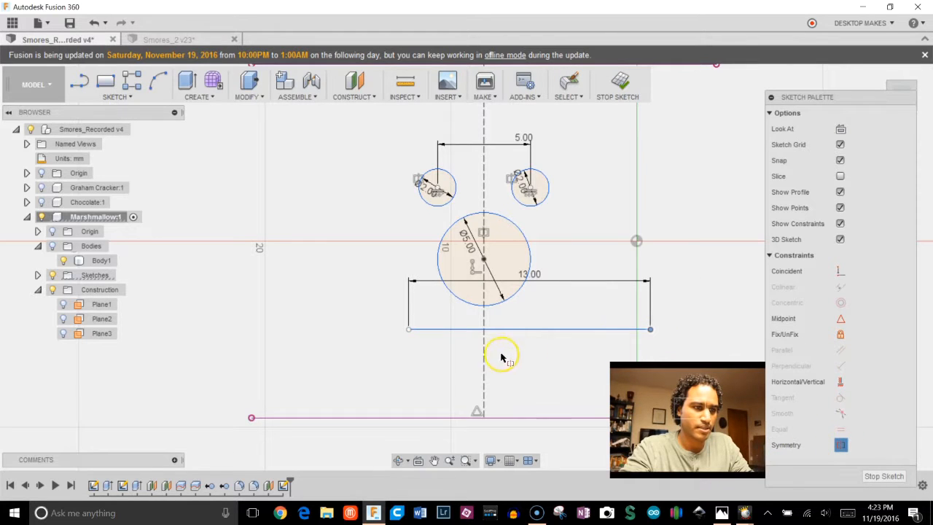
pyautogui.click(408, 331)
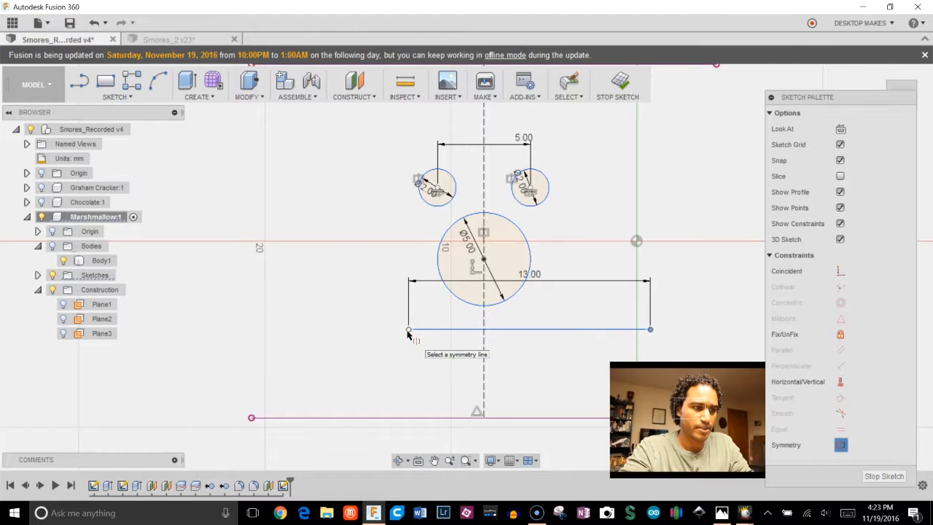
pyautogui.click(484, 358)
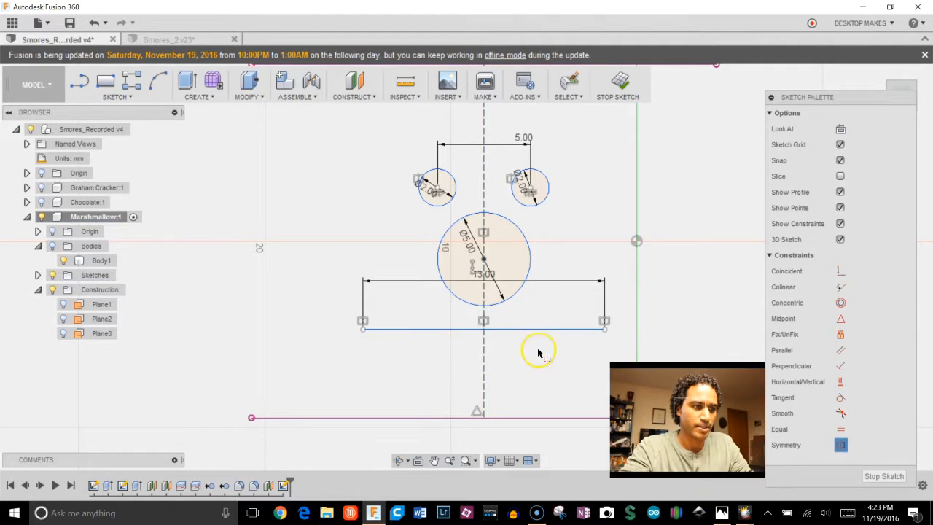
# Draw a downward-bulging 3-point arc between the two endpoints of the 13 mm line to form the smile.
pyautogui.moveTo(531, 340); pyautogui.dragTo(525, 321, button='middle')
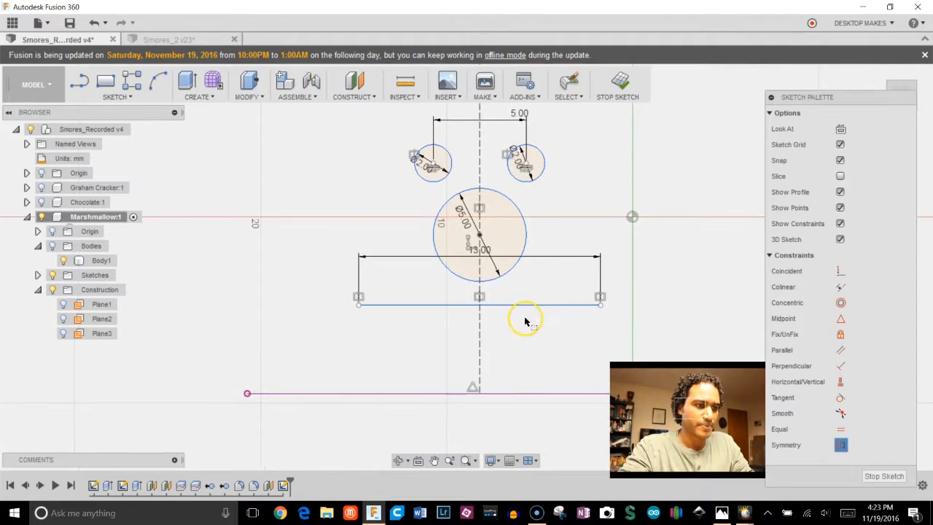
pyautogui.click(129, 96)
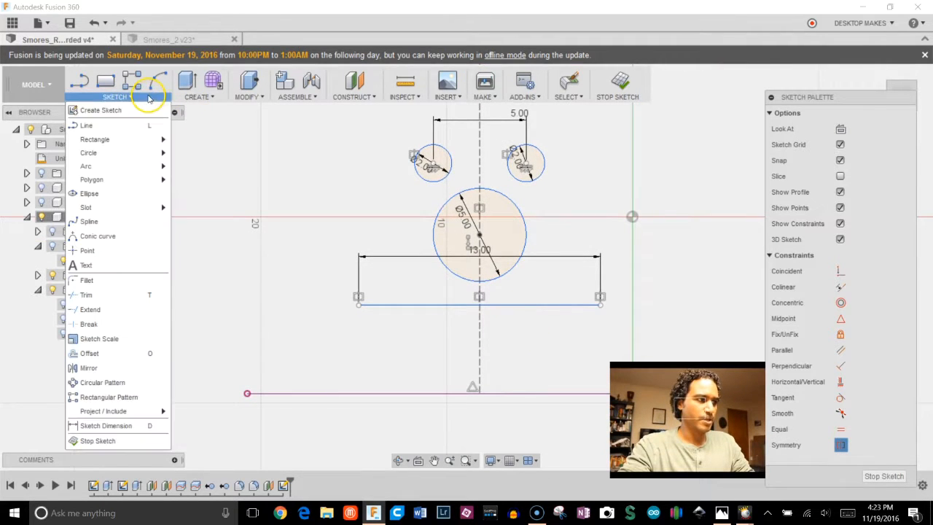
pyautogui.moveTo(129, 181)
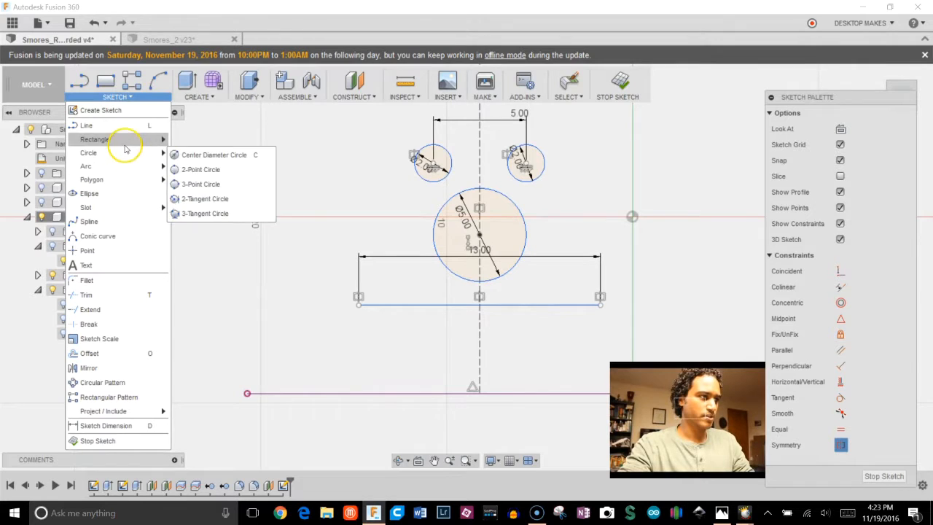
pyautogui.click(186, 183)
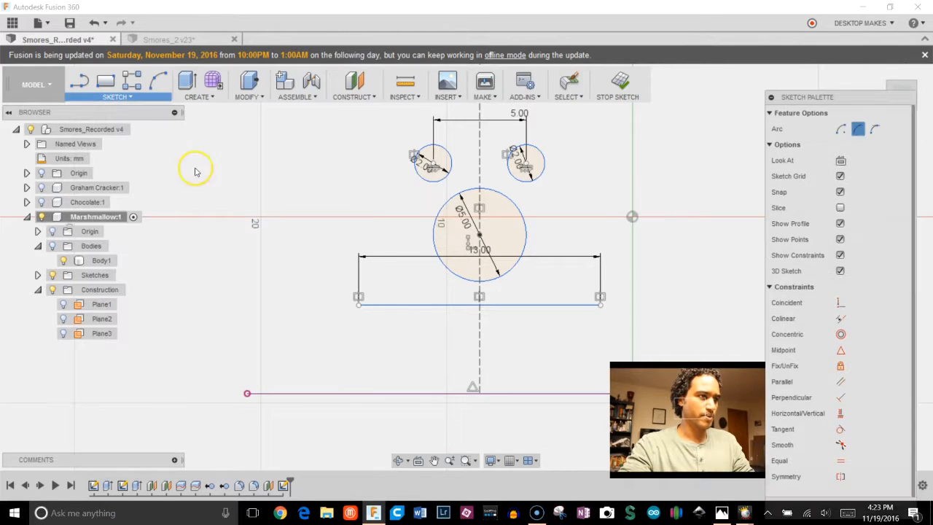
pyautogui.click(357, 305)
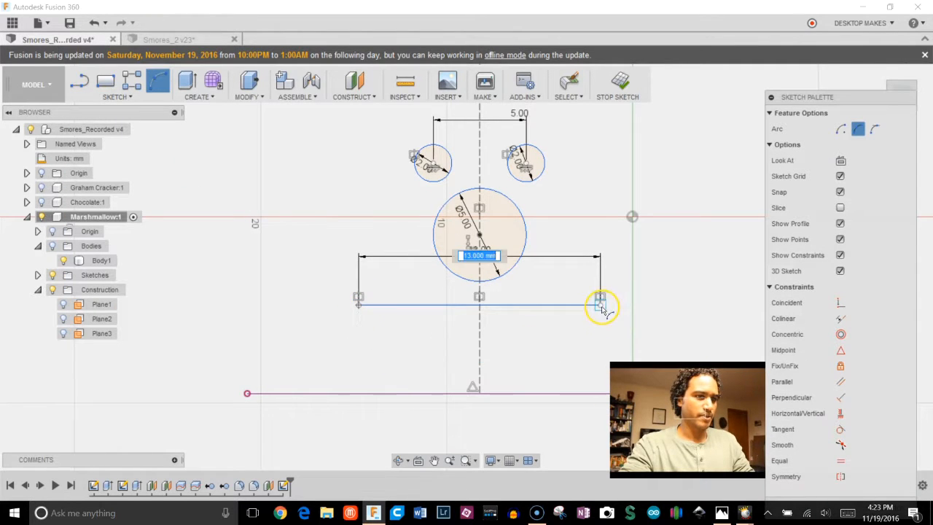
pyautogui.click(599, 305)
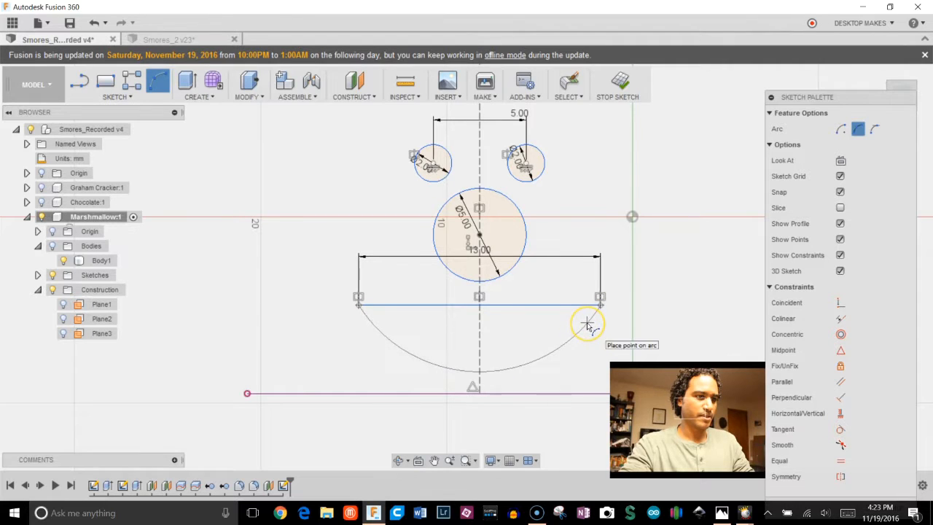
pyautogui.click(588, 328)
pyautogui.press('Escape')
# Raise the 13 mm line so it crosses the lower part of the nose circle, and deepen the smile arc.
pyautogui.moveTo(566, 306); pyautogui.dragTo(558, 255)
pyautogui.moveTo(511, 320); pyautogui.dragTo(514, 345)
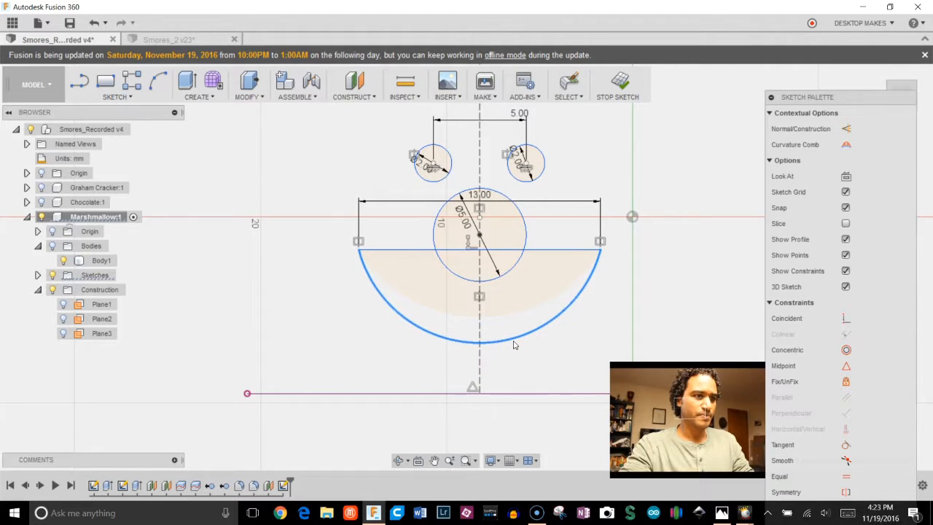
pyautogui.click(637, 305)
# Convert the 13 mm line and the smile arc into construction geometry.
pyautogui.press('c')
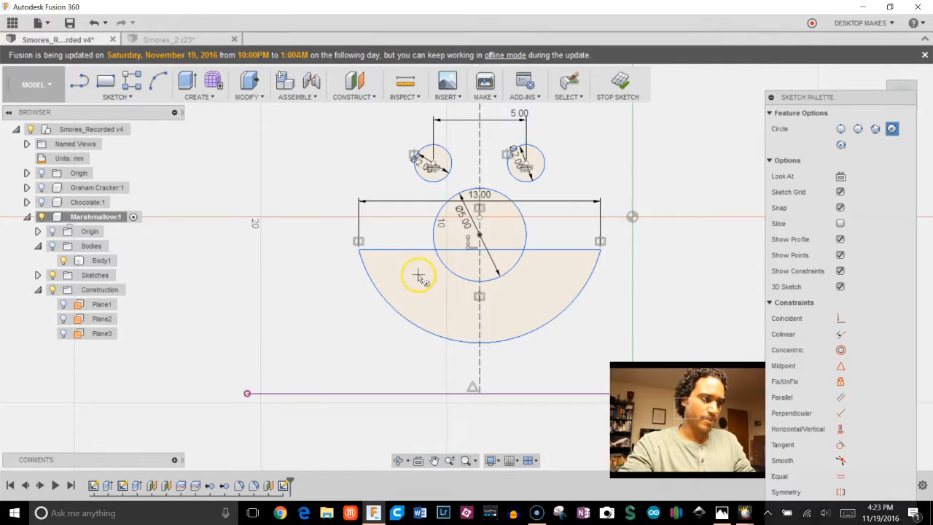
pyautogui.press('Escape')
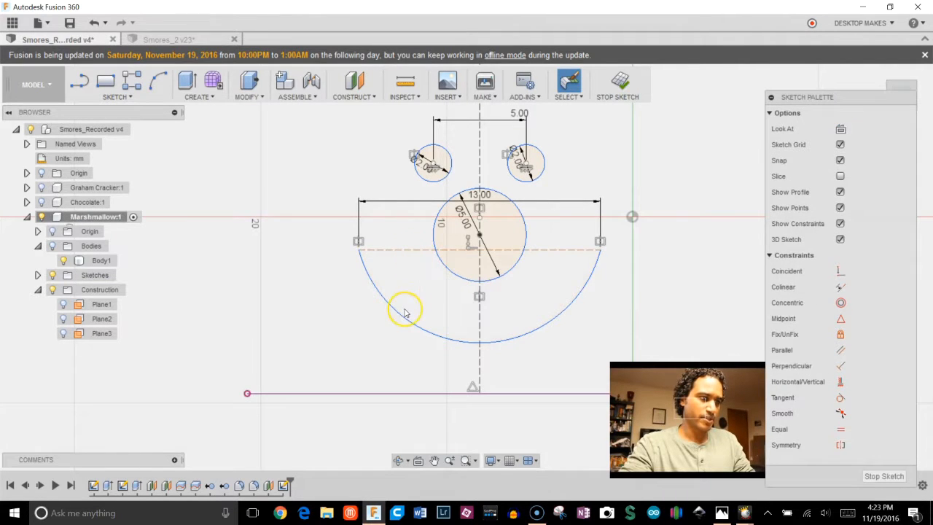
pyautogui.click(399, 316)
pyautogui.press('x')
# Draw a 2 mm diameter circle centered on the left endpoint of the smile arc.
pyautogui.scroll(2, 327, 268)
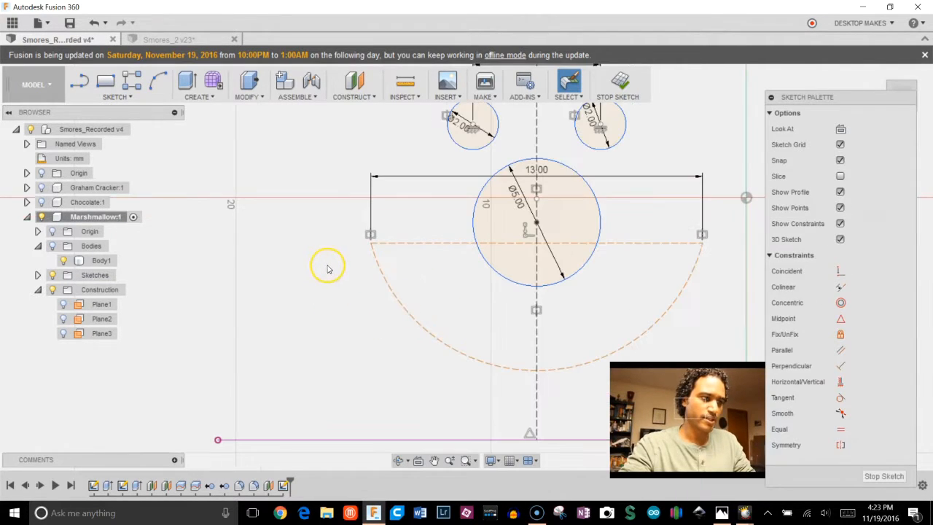
pyautogui.press('c')
pyautogui.click(382, 242)
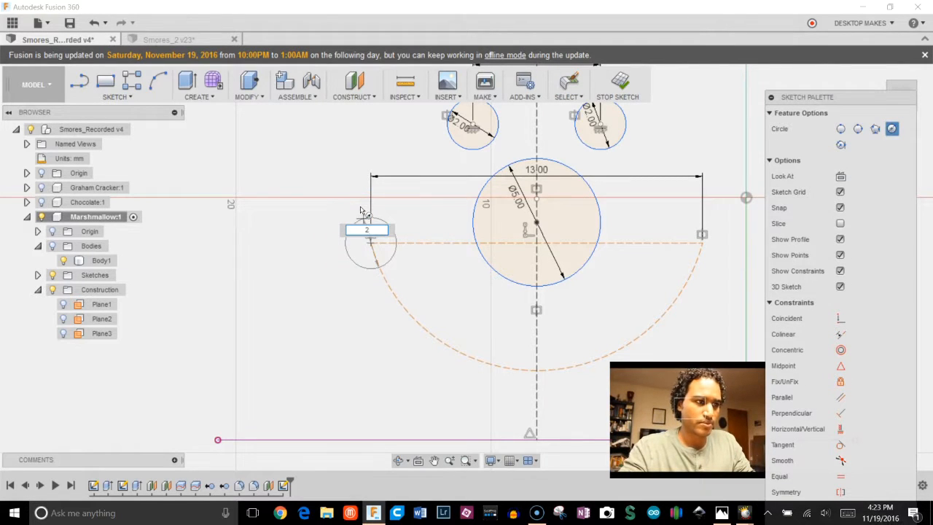
pyautogui.press('Return')
pyautogui.press('Escape')
# Start a circular pattern of the 2 mm circle at the smile's left end, centered on the smile arc, with the Angle type.
pyautogui.moveTo(426, 220); pyautogui.dragTo(367, 234, button='middle')
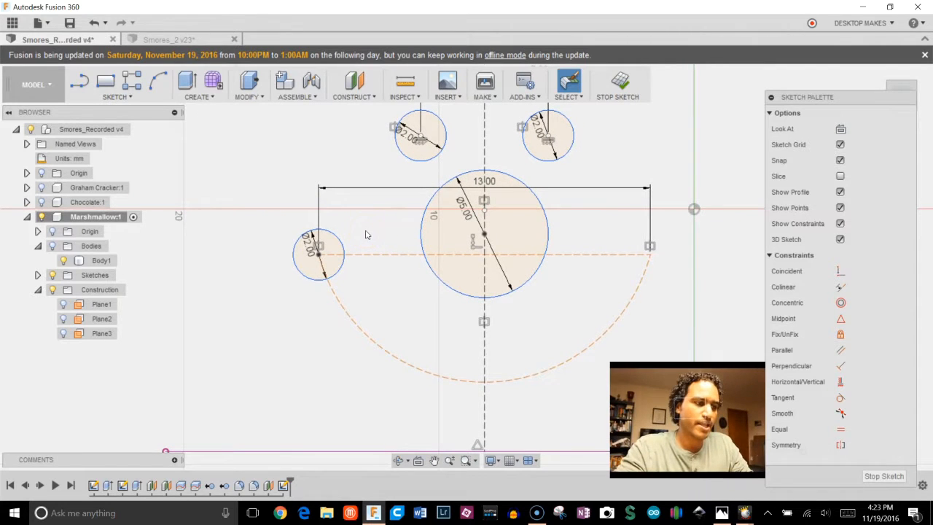
pyautogui.click(135, 97)
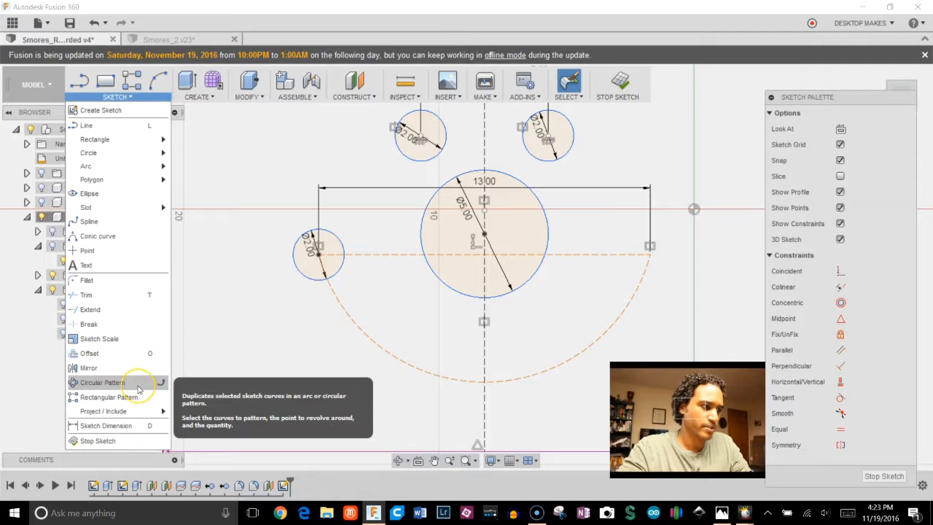
pyautogui.click(102, 382)
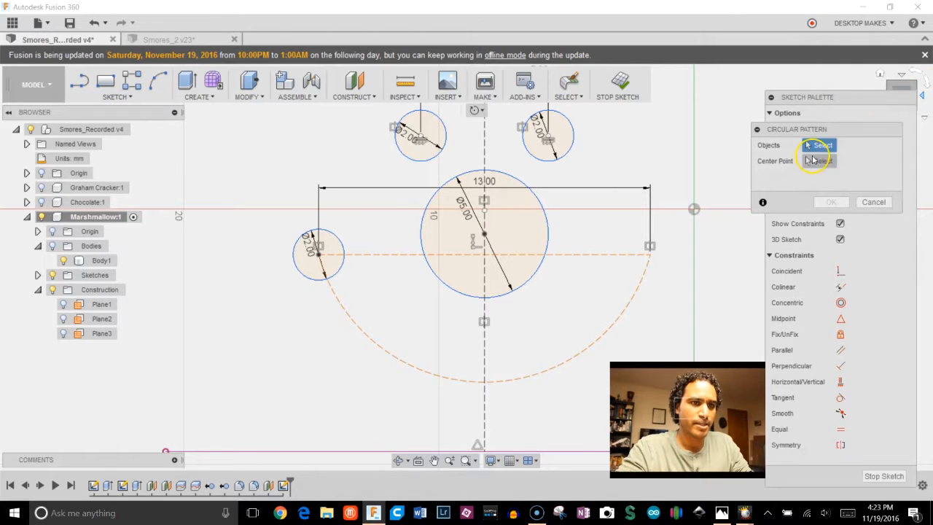
pyautogui.click(340, 243)
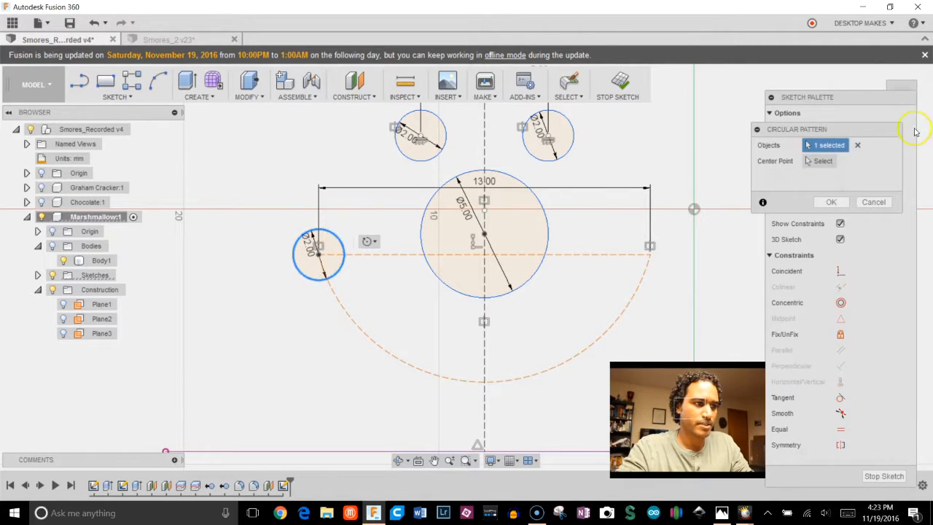
pyautogui.click(823, 161)
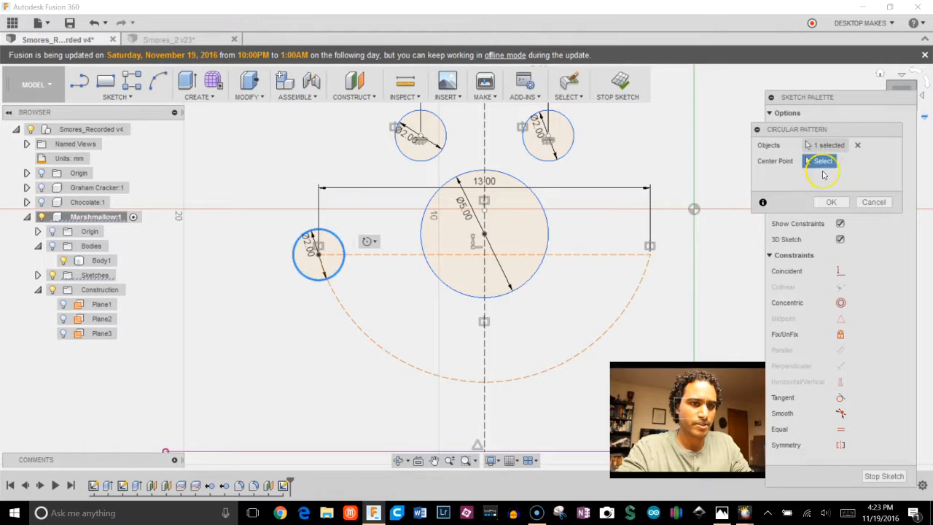
pyautogui.click(632, 309)
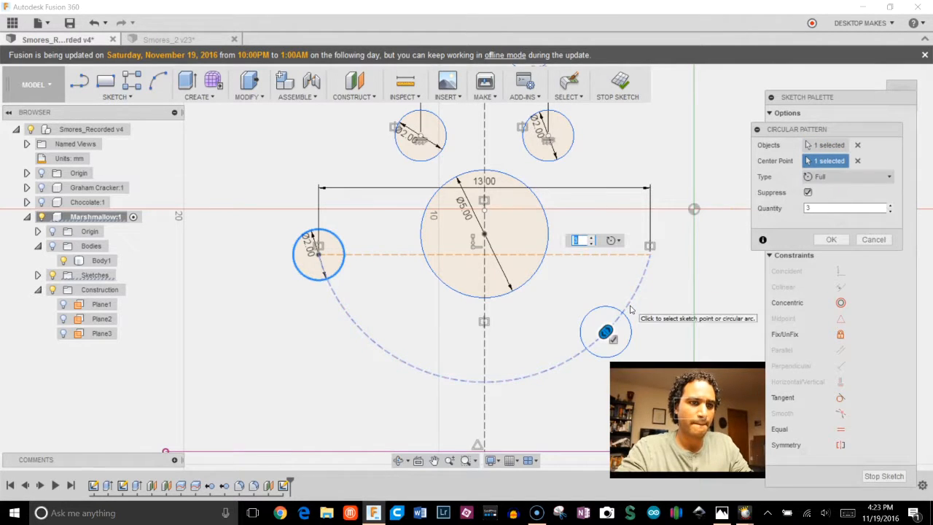
pyautogui.click(885, 177)
pyautogui.click(842, 204)
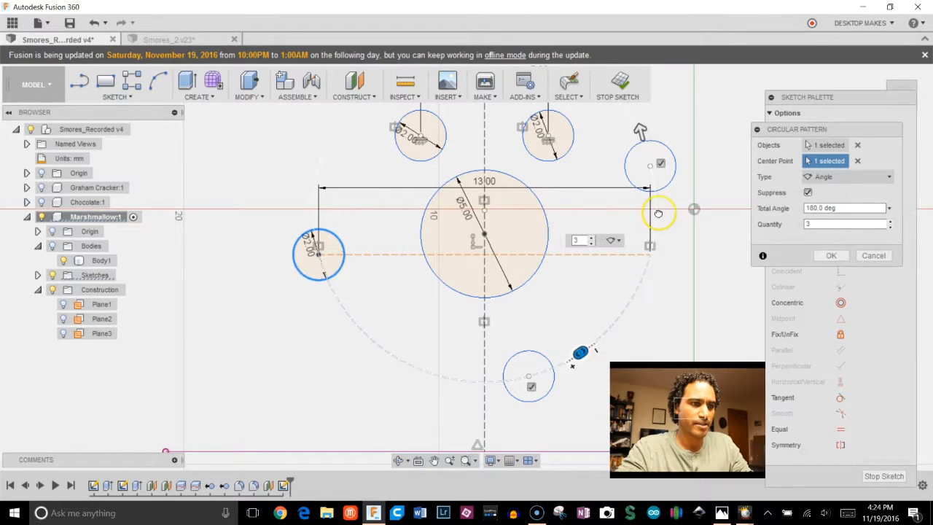
# Try different numbers of copies for the circular pattern using its quantity handle.
pyautogui.moveTo(580, 353); pyautogui.dragTo(557, 126)
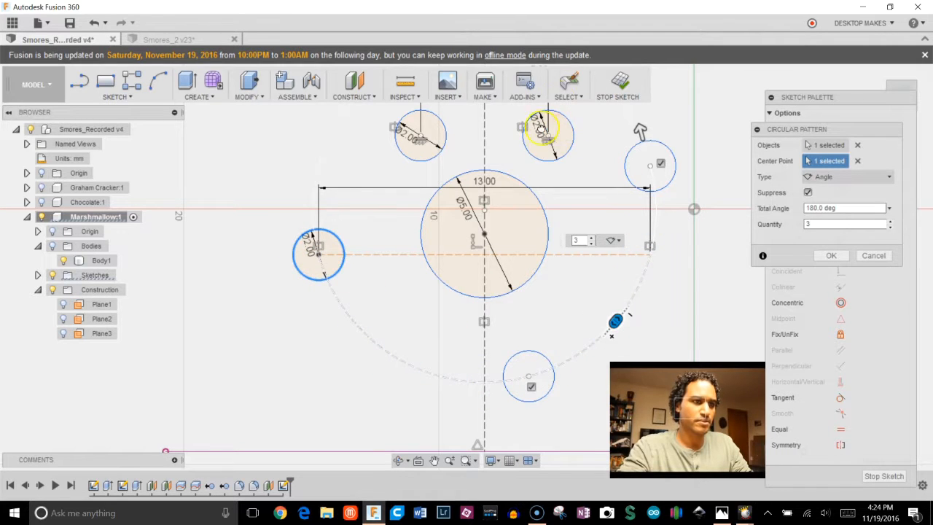
pyautogui.scroll(-2, 547, 136)
pyautogui.moveTo(547, 138); pyautogui.dragTo(503, 219, button='middle')
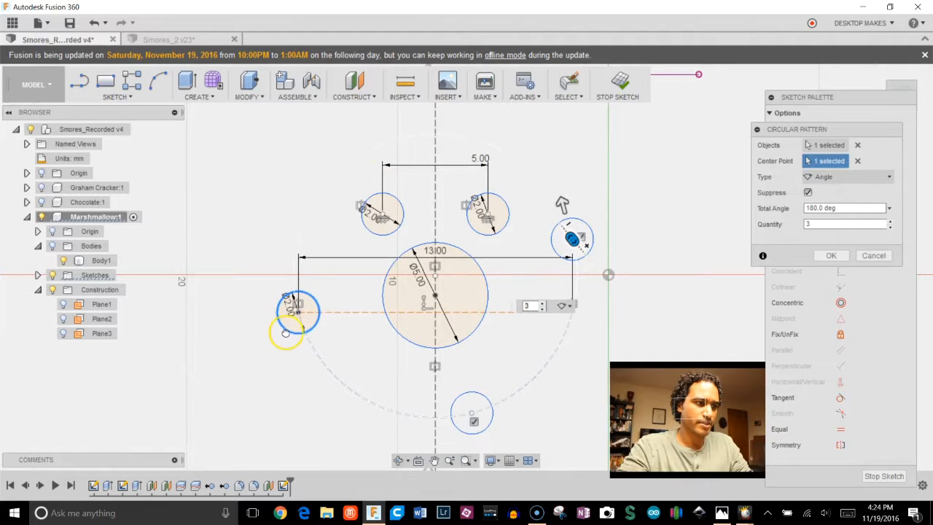
pyautogui.moveTo(288, 313); pyautogui.dragTo(452, 400)
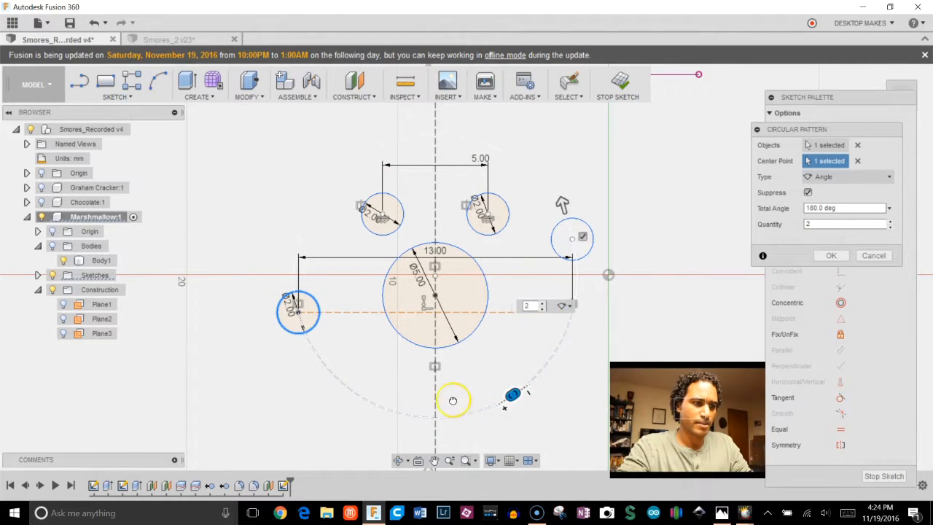
pyautogui.moveTo(514, 379); pyautogui.dragTo(578, 280)
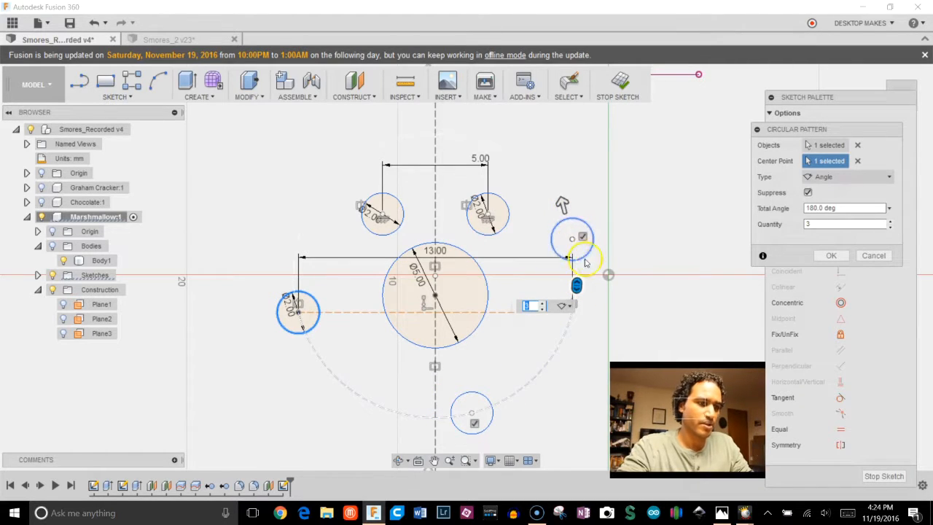
# Set the circular pattern's total angle to 150 degrees and its quantity to 6, and complete the pattern.
pyautogui.moveTo(561, 204); pyautogui.dragTo(604, 302)
pyautogui.scroll(3, 604, 302)
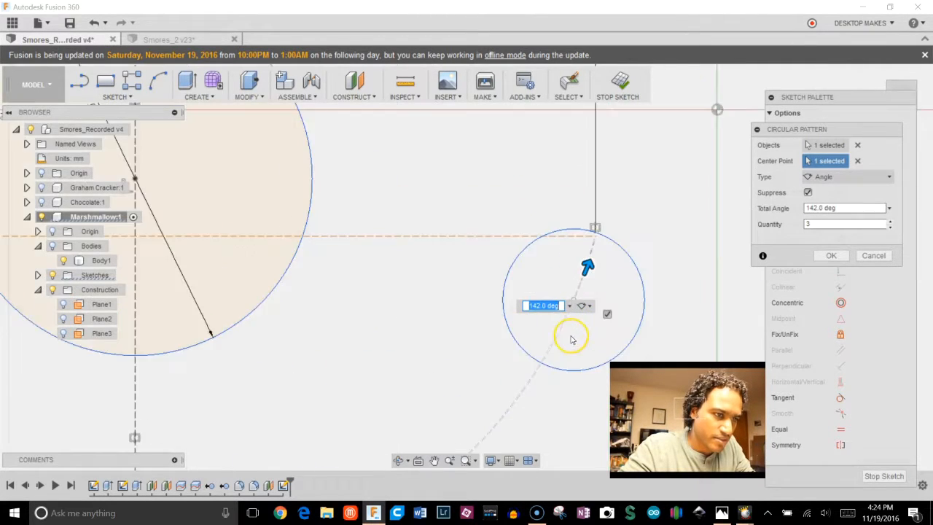
pyautogui.moveTo(586, 269); pyautogui.dragTo(608, 198)
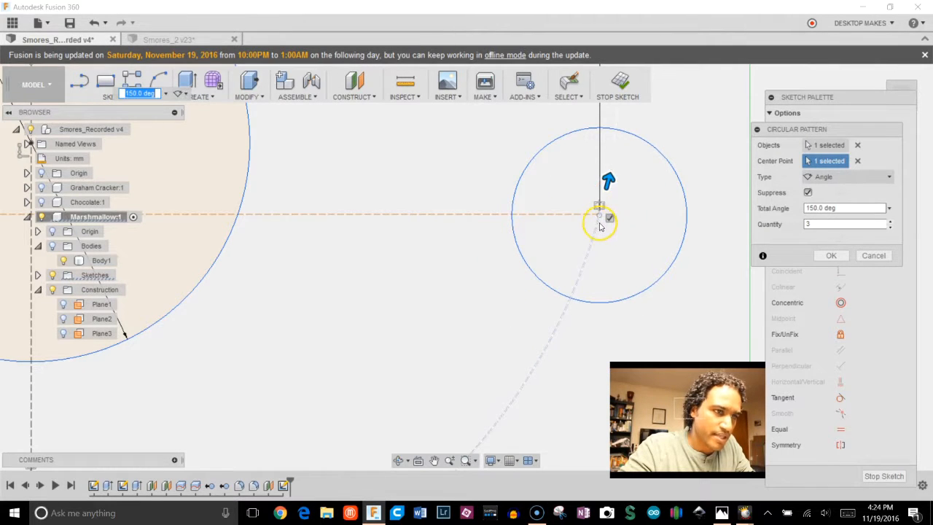
pyautogui.scroll(-5, 505, 252)
pyautogui.press('Tab')
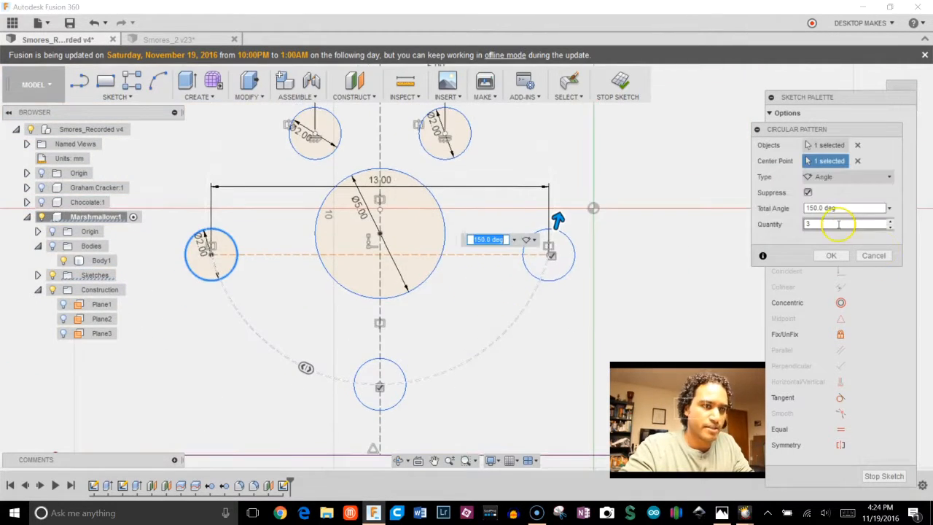
pyautogui.write('6')
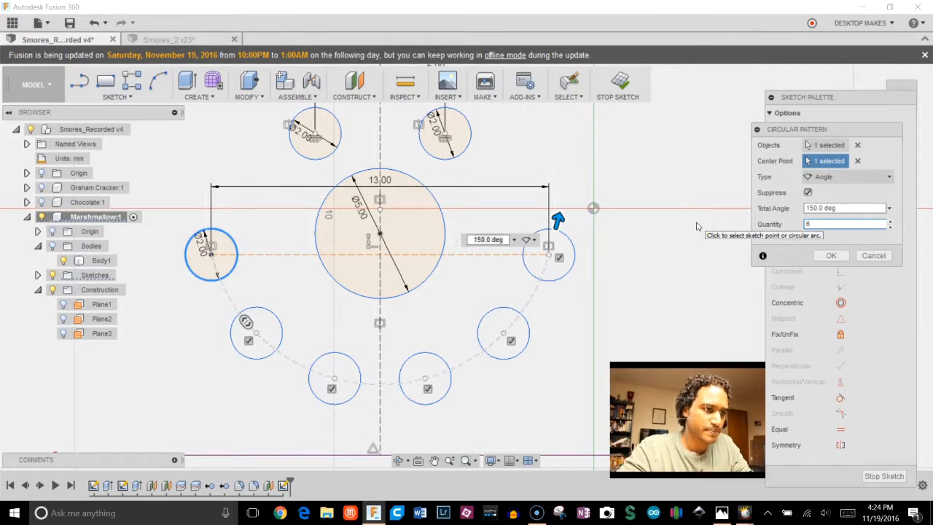
pyautogui.click(834, 259)
# Finish the face sketch.
pyautogui.scroll(-4, 685, 233)
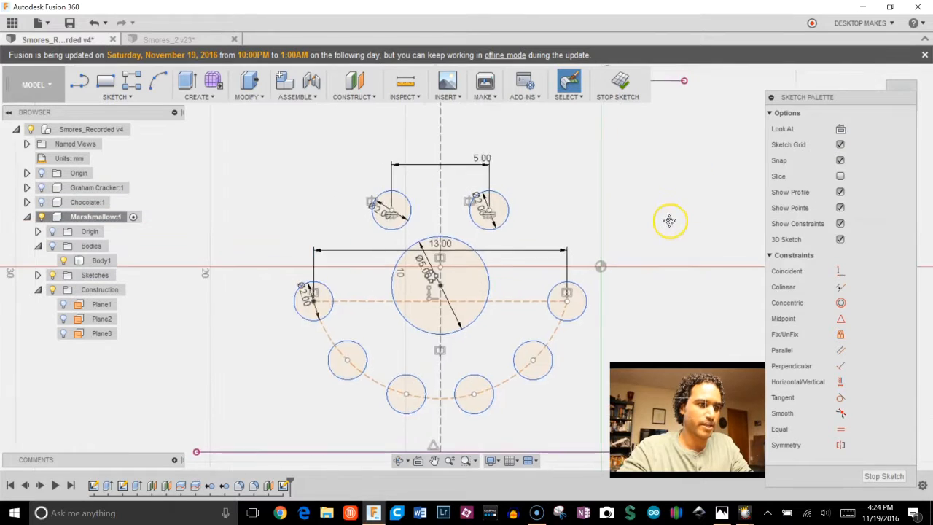
pyautogui.scroll(-3, 641, 211)
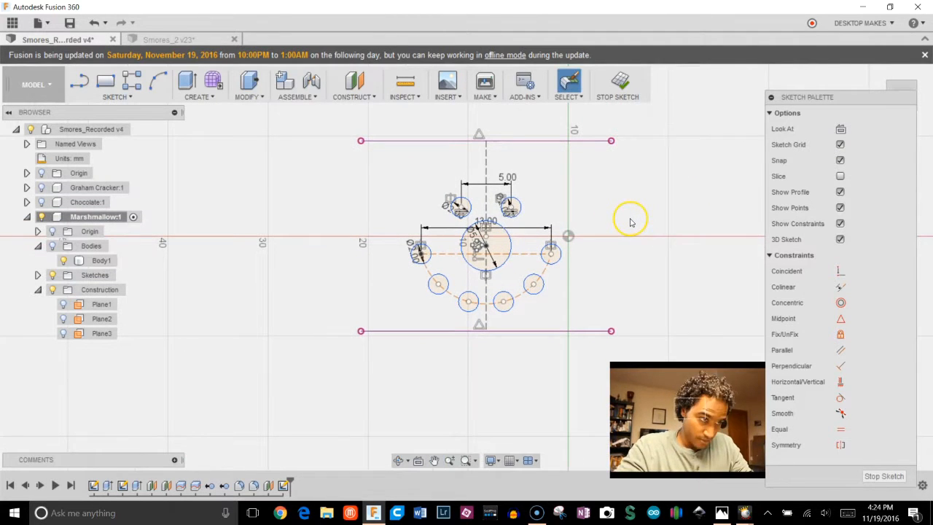
pyautogui.click(615, 151)
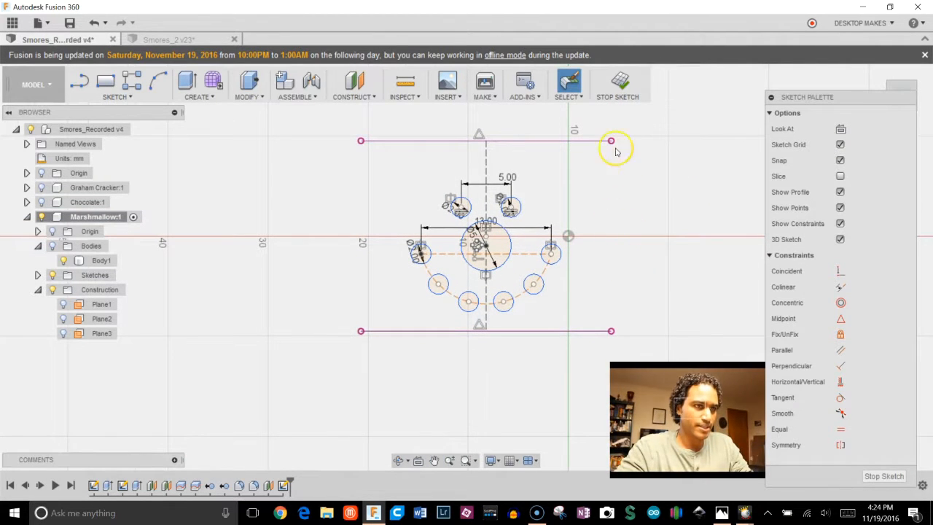
pyautogui.click(617, 91)
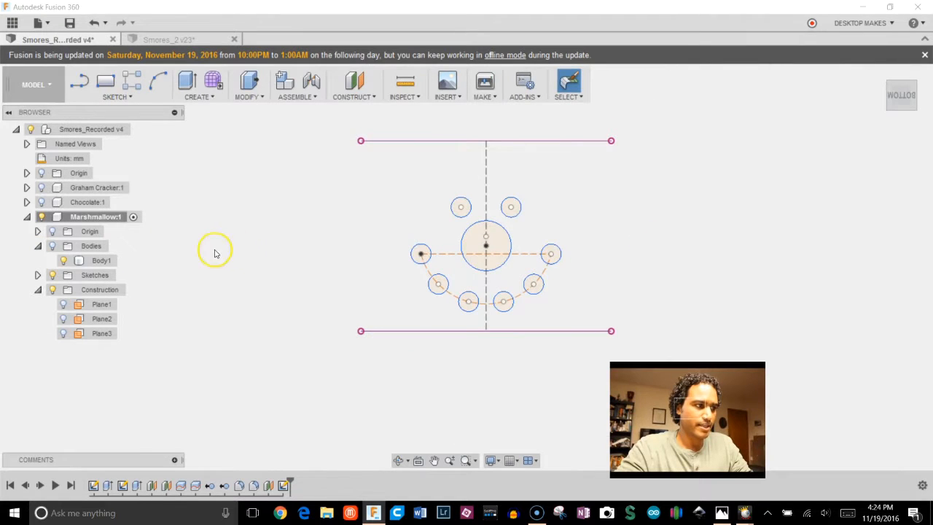
# Show the marshmallow body to check the face sketch's position against it, and hide it again.
pyautogui.click(57, 247)
pyautogui.click(538, 309)
pyautogui.keyDown('shift'); pyautogui.moveTo(538, 309); pyautogui.dragTo(573, 303, button='middle'); pyautogui.keyUp('shift')
pyautogui.press('Escape')
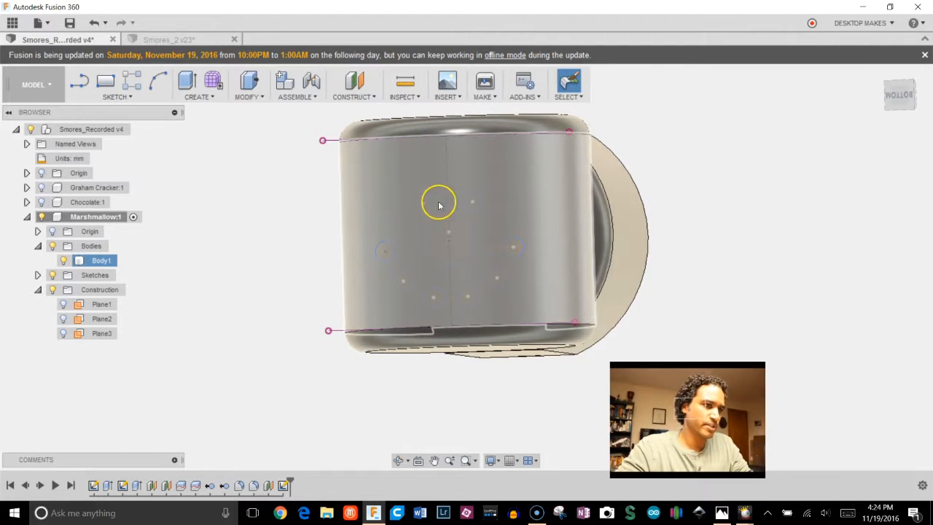
pyautogui.click(52, 246)
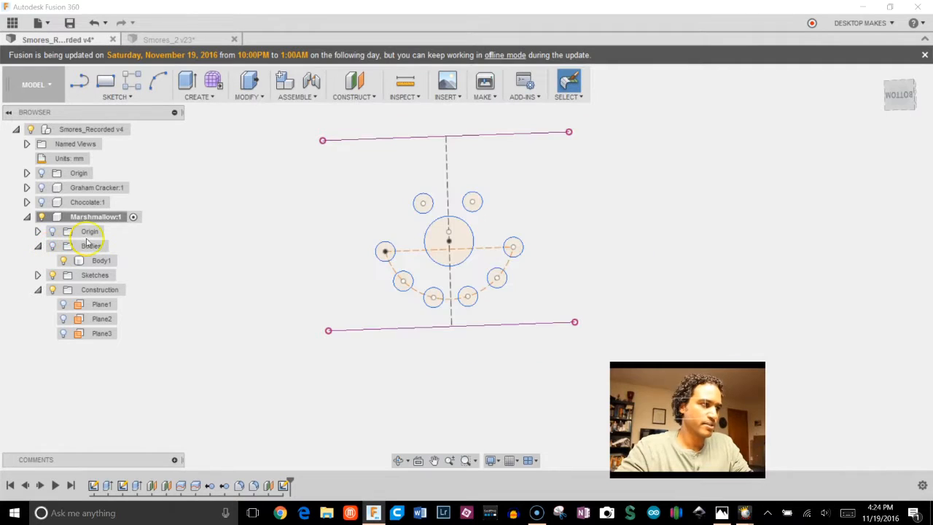
# Start extruding the two eye circles outward from the sketch plane with the Join operation.
pyautogui.press('e')
pyautogui.scroll(5, 428, 219)
pyautogui.click(411, 196)
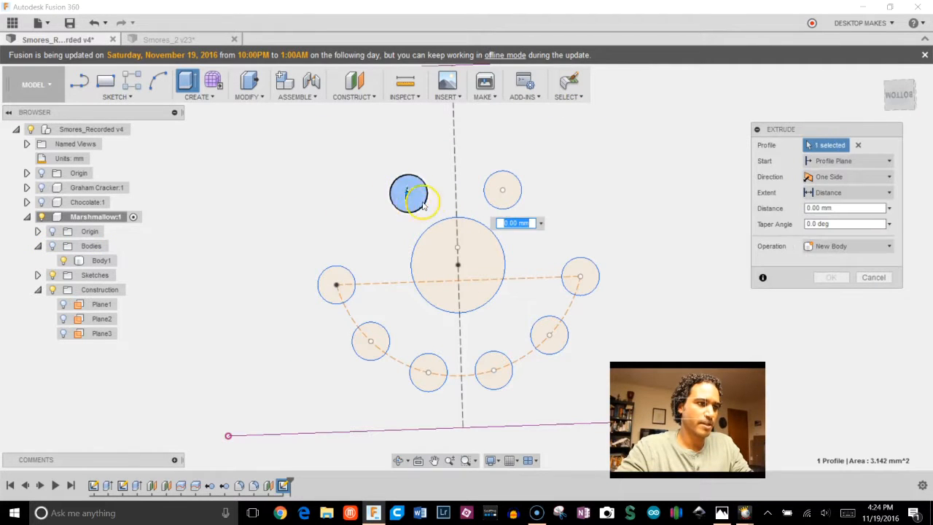
pyautogui.click(502, 191)
pyautogui.keyDown('shift'); pyautogui.moveTo(502, 191); pyautogui.dragTo(415, 209, button='middle'); pyautogui.keyUp('shift')
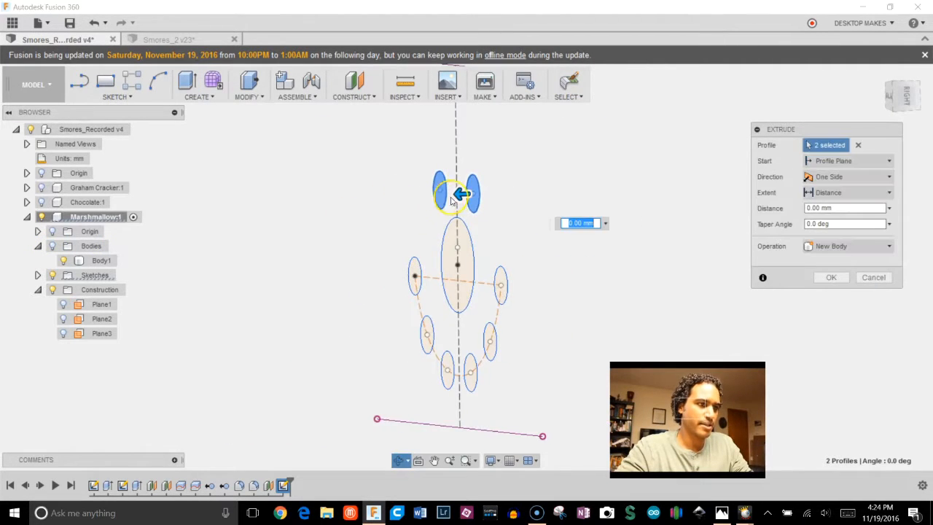
pyautogui.moveTo(461, 194); pyautogui.dragTo(423, 196)
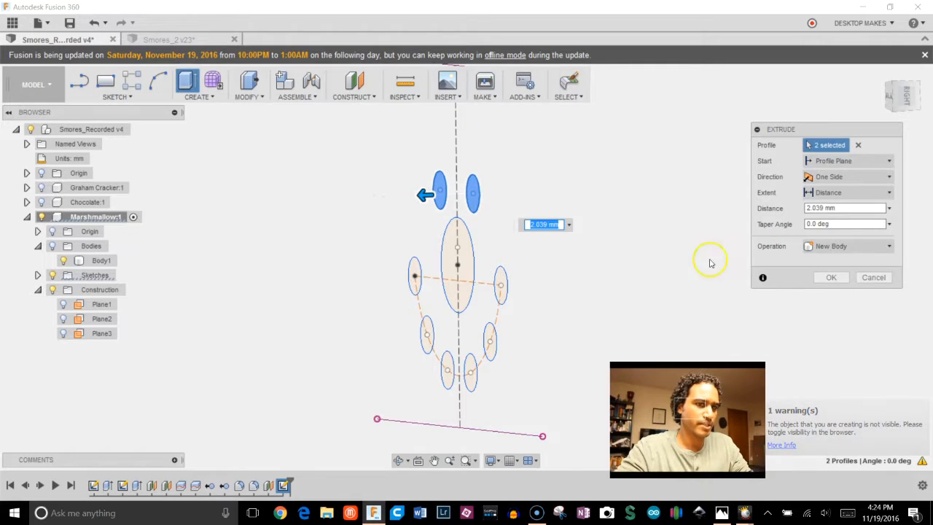
pyautogui.click(849, 246)
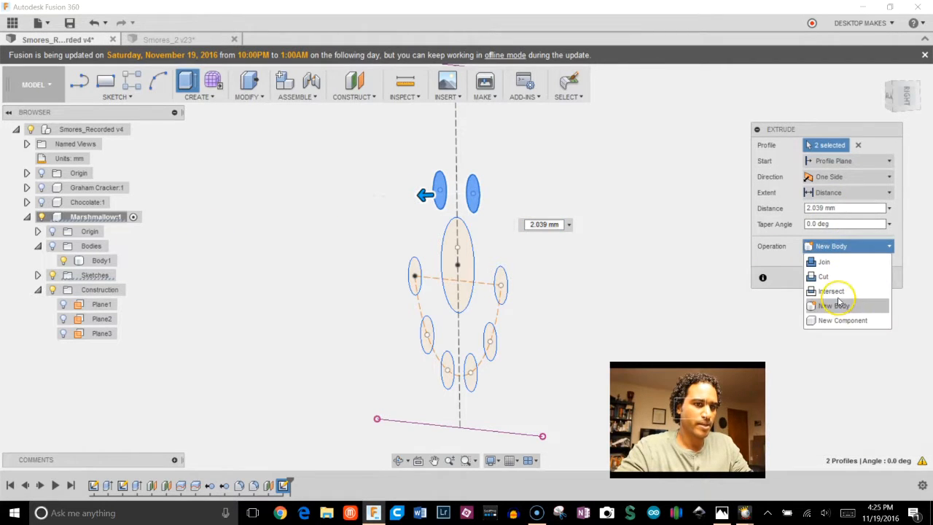
pyautogui.click(839, 263)
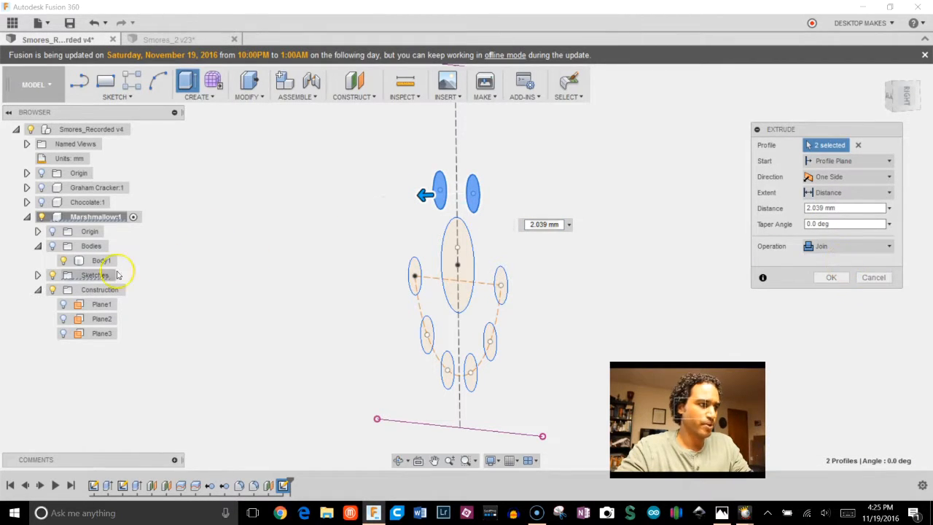
# Show the marshmallow's bodies and complete the eye extrusion with a distance of 3 mm.
pyautogui.click(53, 246)
pyautogui.moveTo(427, 196); pyautogui.dragTo(405, 204)
pyautogui.scroll(2, 416, 197)
pyautogui.write('3')
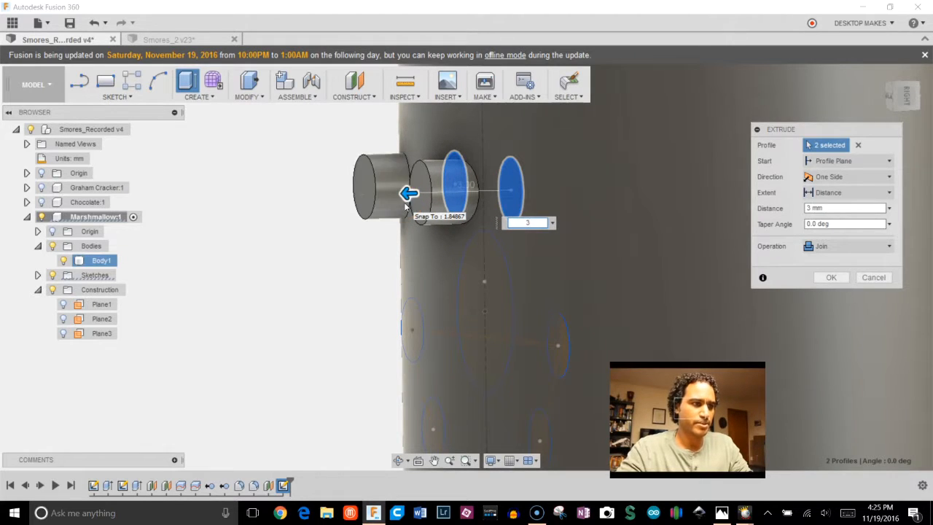
pyautogui.press('Return')
# Fillet the outer front edges of both eye cylinders with a 0.6 mm radius.
pyautogui.moveTo(446, 260)
pyautogui.mouseDown(button='middle')
pyautogui.moveTo(481, 261)
pyautogui.moveTo(445, 268)
pyautogui.mouseUp(button='middle')
pyautogui.press('f')
pyautogui.click(384, 173)
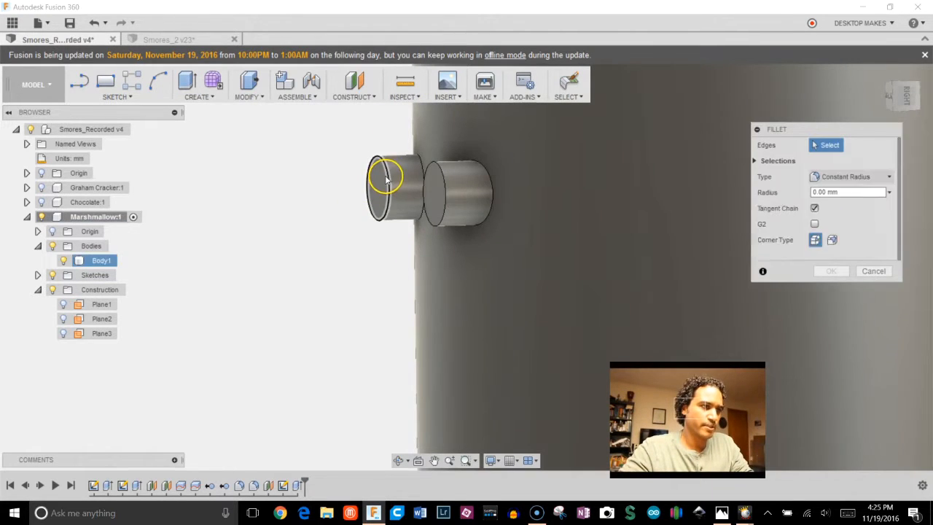
pyautogui.click(435, 177)
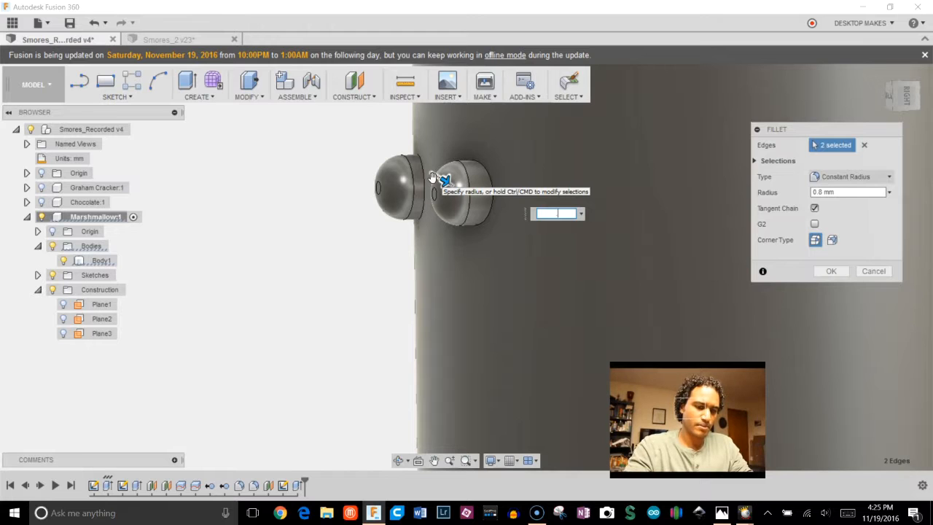
pyautogui.write('.6')
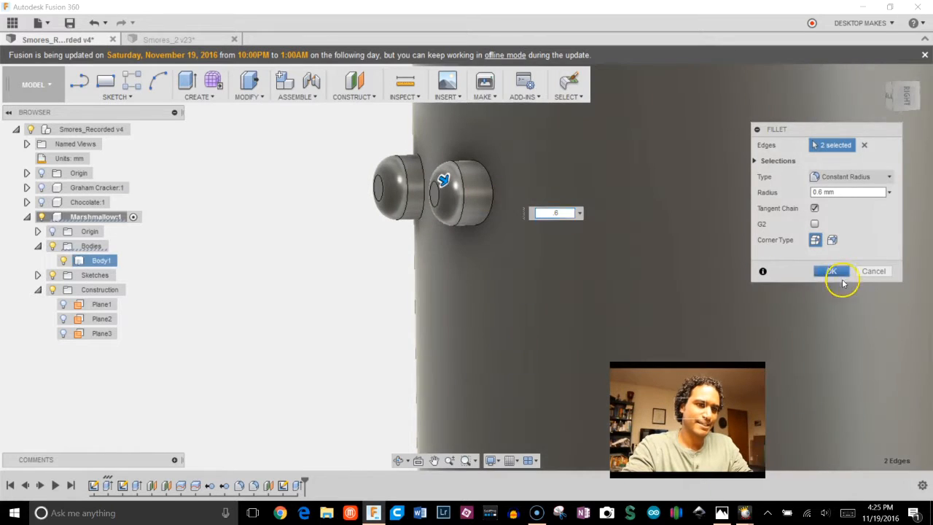
pyautogui.click(831, 271)
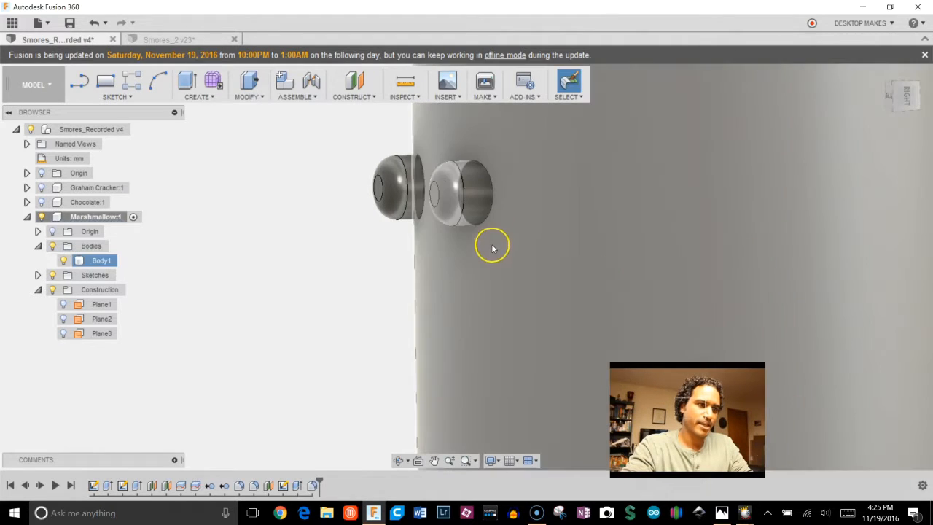
# Fillet the base edges where both eyes meet the marshmallow with a 0.6 mm radius.
pyautogui.press('f')
pyautogui.click(472, 188)
pyautogui.click(420, 162)
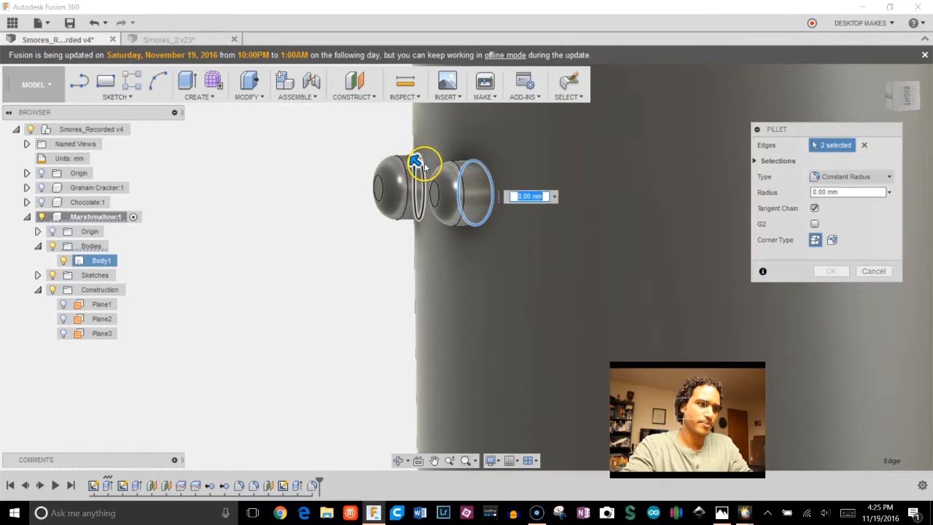
pyautogui.moveTo(415, 162); pyautogui.dragTo(413, 159)
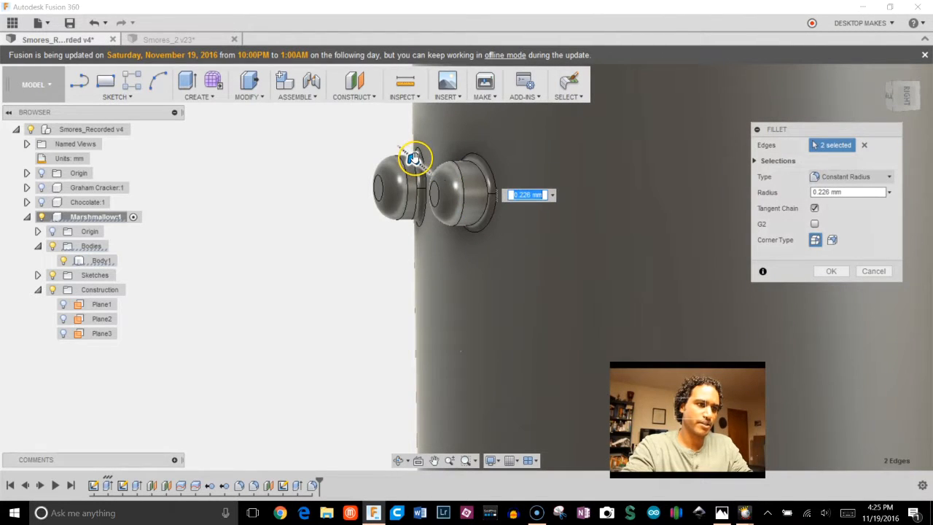
pyautogui.press('Return')
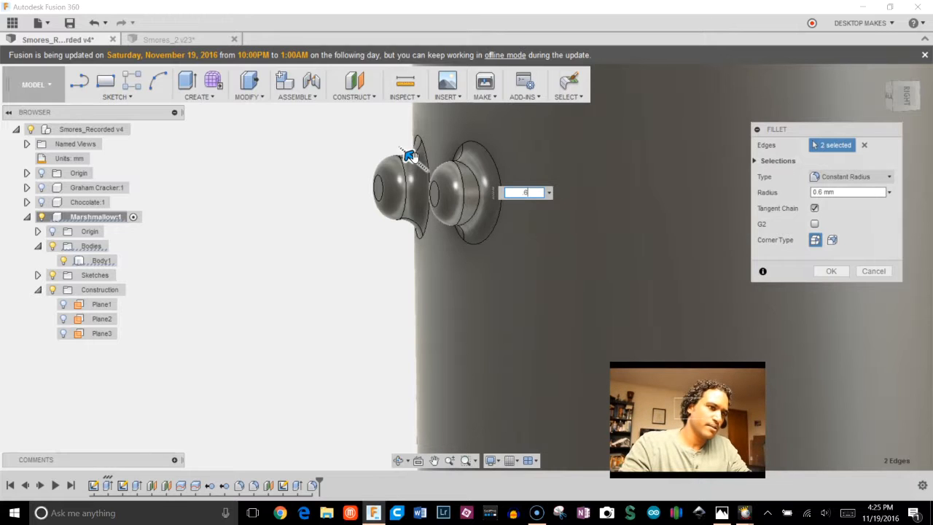
pyautogui.press('Return')
pyautogui.click(427, 205)
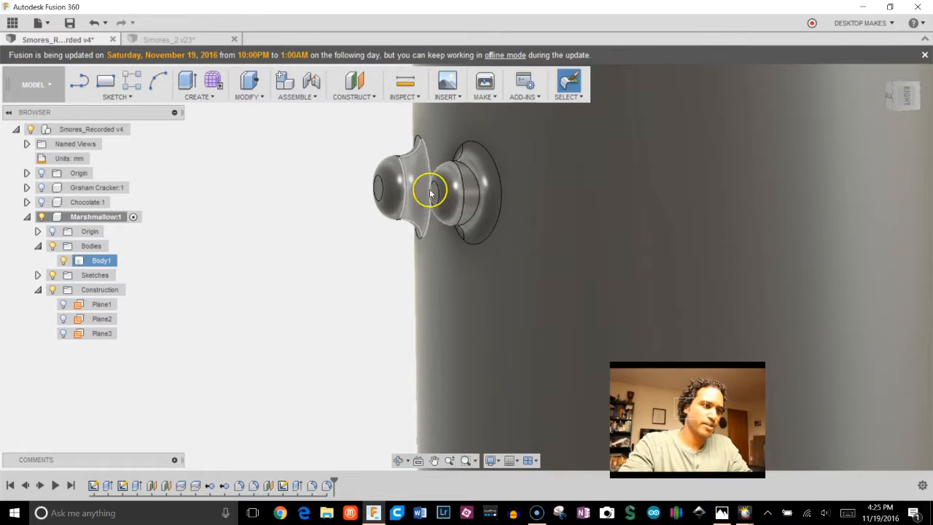
# Edit the extrusion of the two eyes and set its distance to 3.5 mm.
pyautogui.doubleClick(299, 486)
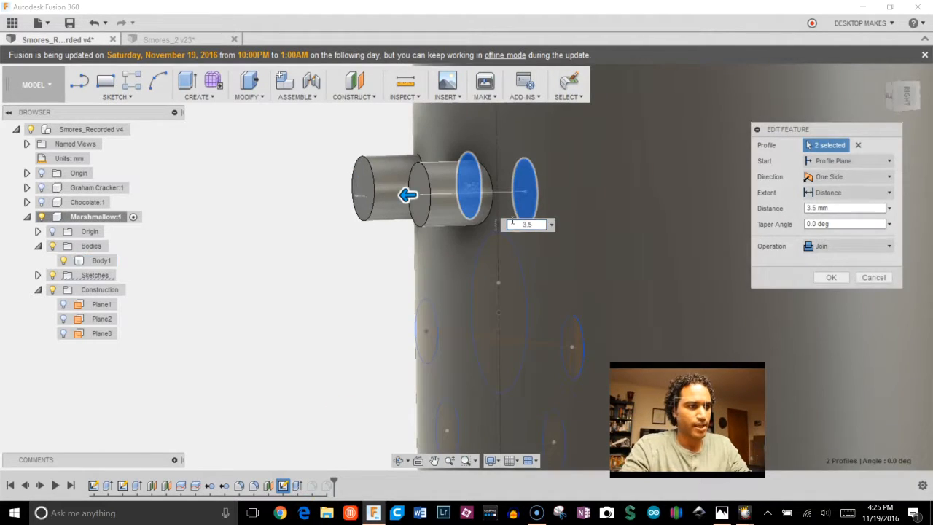
pyautogui.press('Return')
pyautogui.keyDown('shift'); pyautogui.moveTo(488, 237); pyautogui.dragTo(413, 225, button='middle'); pyautogui.keyUp('shift')
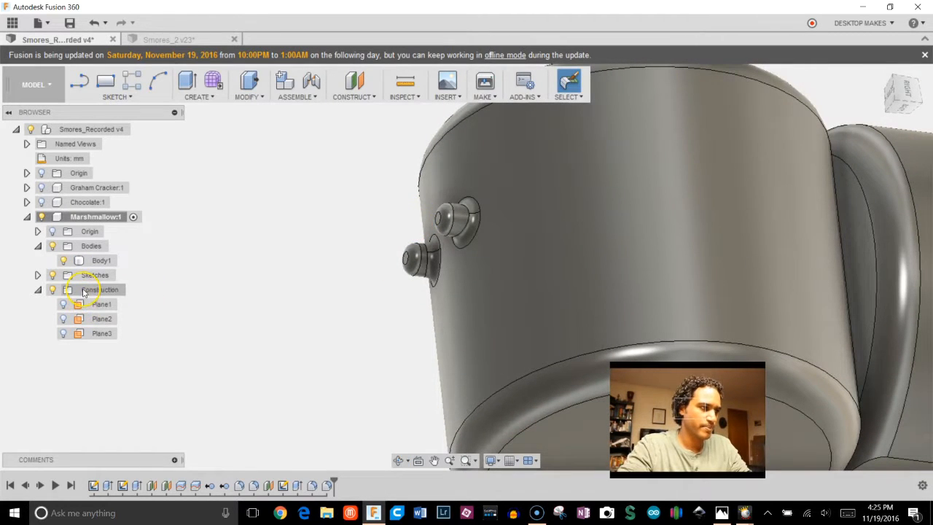
# Hide the marshmallow's bodies and construction planes, and show Sketch3 with the face profiles.
pyautogui.click(53, 246)
pyautogui.keyDown('shift'); pyautogui.moveTo(258, 262); pyautogui.dragTo(309, 268, button='middle'); pyautogui.keyUp('shift')
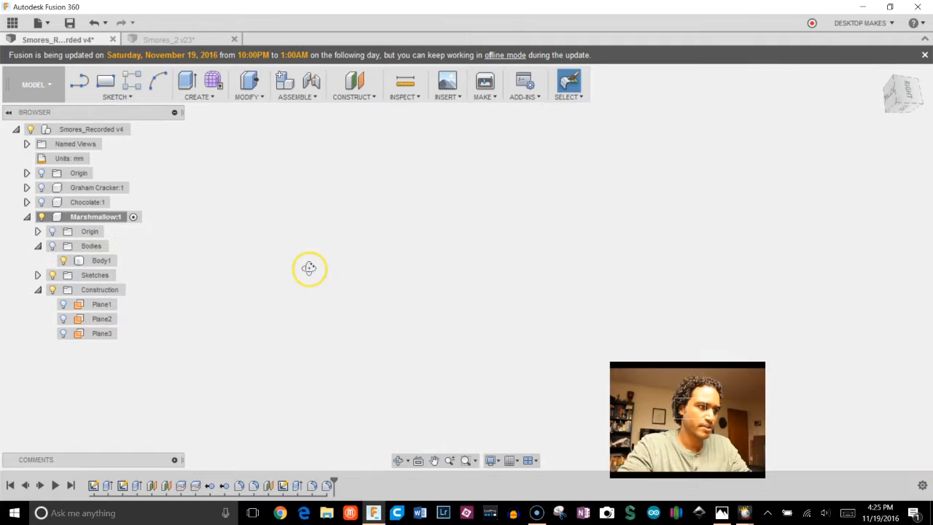
pyautogui.click(64, 334)
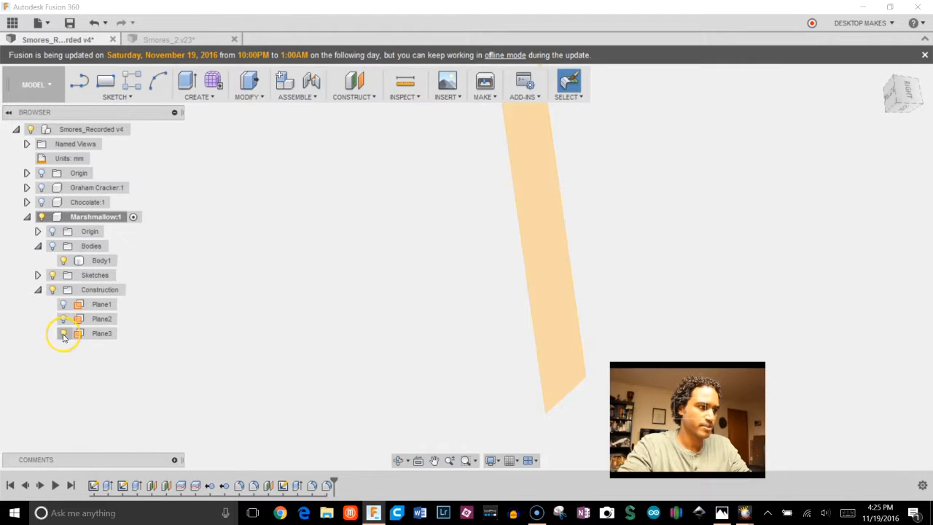
pyautogui.moveTo(217, 306)
pyautogui.keyDown('shift'); pyautogui.mouseDown(button='middle')
pyautogui.moveTo(327, 314)
pyautogui.moveTo(222, 321)
pyautogui.mouseUp(button='middle'); pyautogui.keyUp('shift')
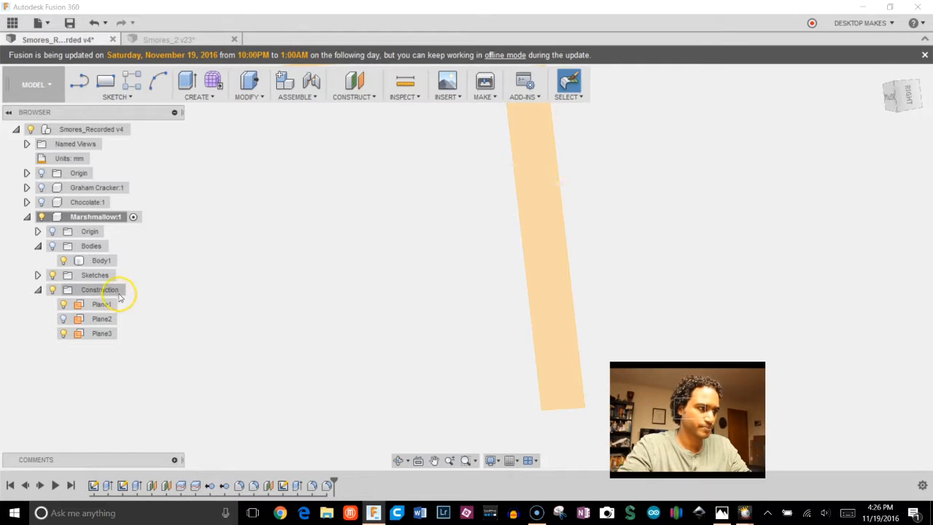
pyautogui.click(37, 290)
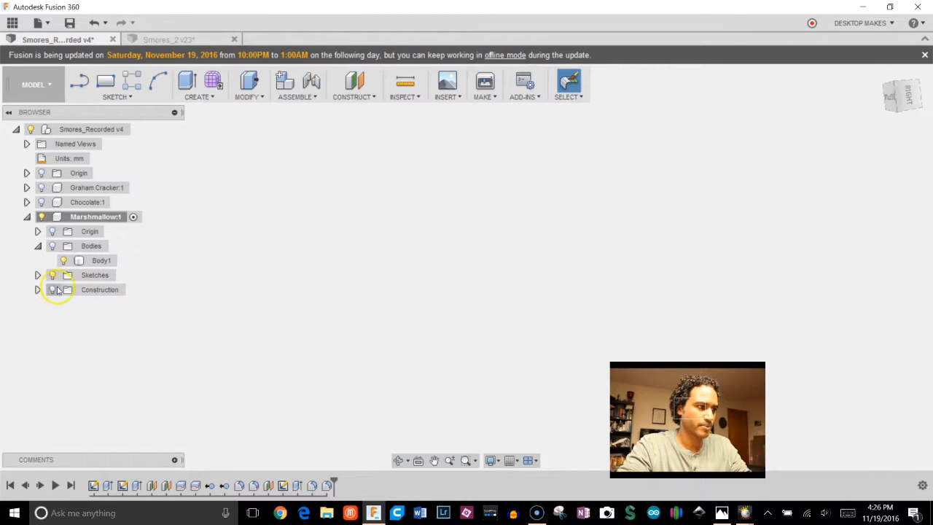
pyautogui.click(37, 275)
pyautogui.click(65, 320)
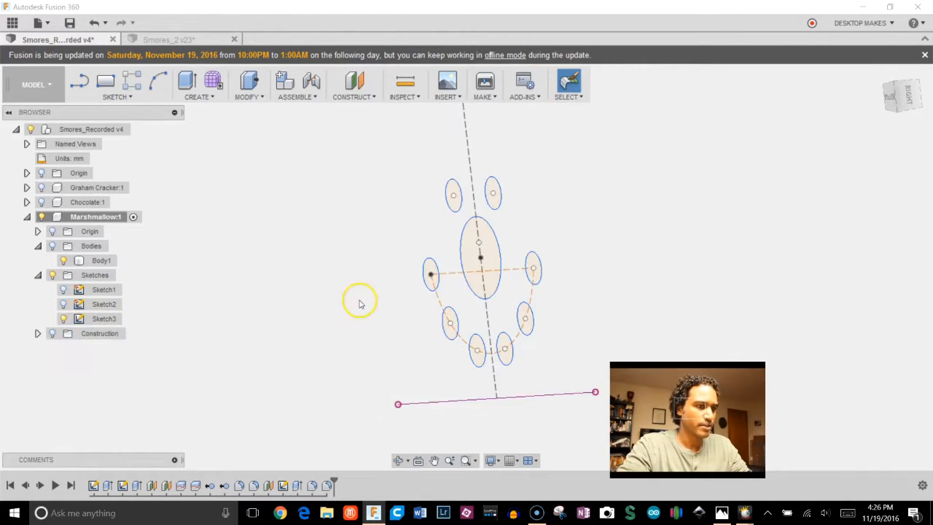
# Start extruding the large nose circle outward 7 mm, with the bodies shown and the operation set to Join.
pyautogui.press('e')
pyautogui.click(481, 259)
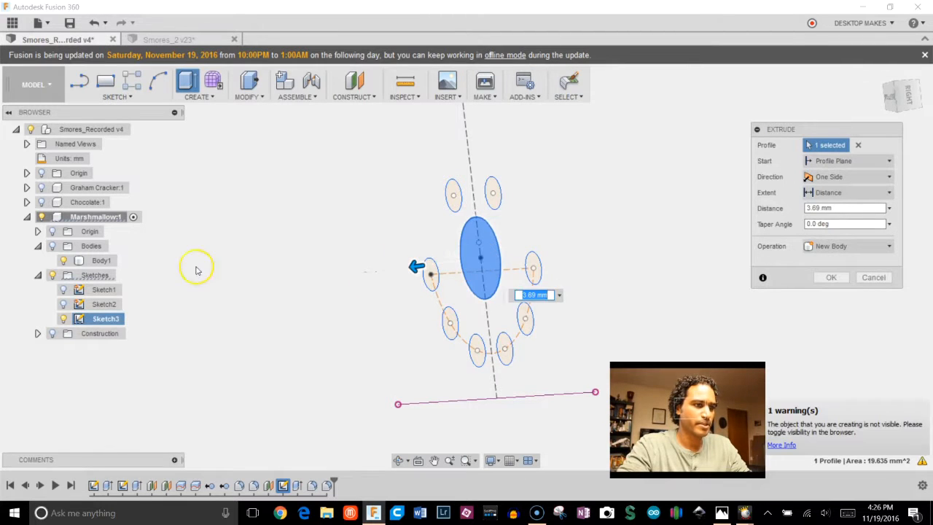
pyautogui.click(53, 246)
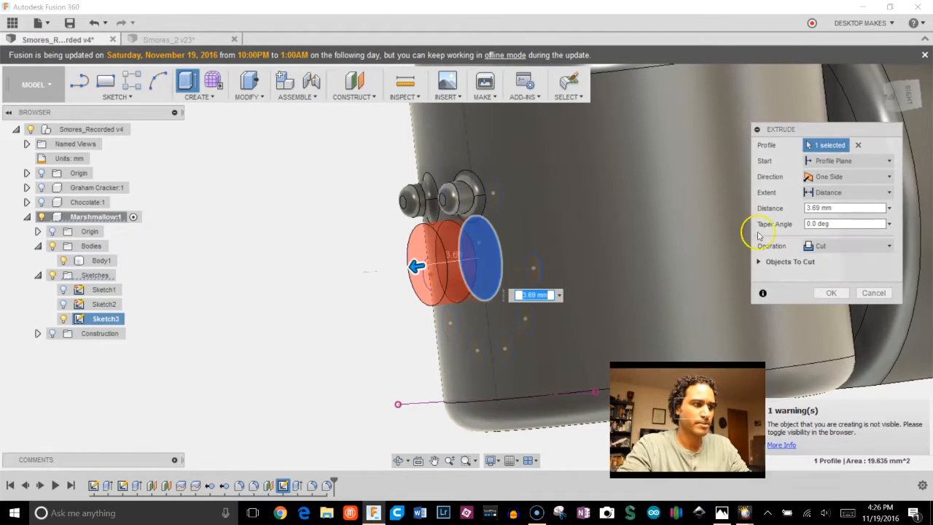
pyautogui.click(820, 248)
pyautogui.click(822, 261)
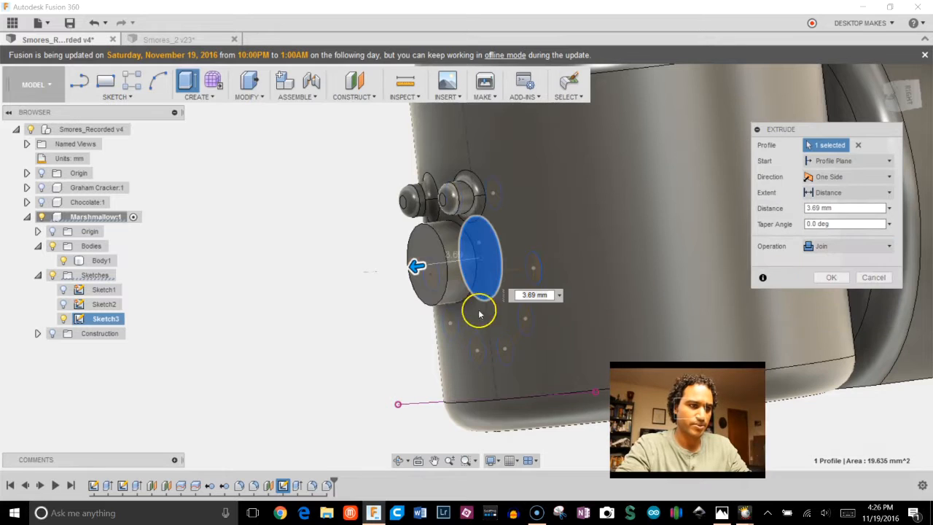
pyautogui.moveTo(416, 265); pyautogui.dragTo(395, 267)
pyautogui.keyDown('shift'); pyautogui.moveTo(588, 267); pyautogui.dragTo(529, 267, button='middle'); pyautogui.keyUp('shift')
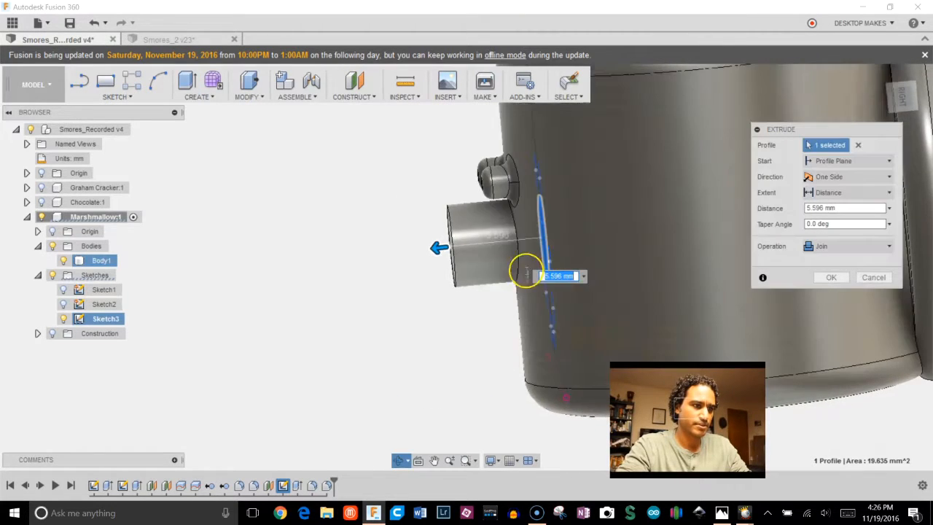
pyautogui.moveTo(438, 245); pyautogui.dragTo(416, 249)
pyautogui.press('Return')
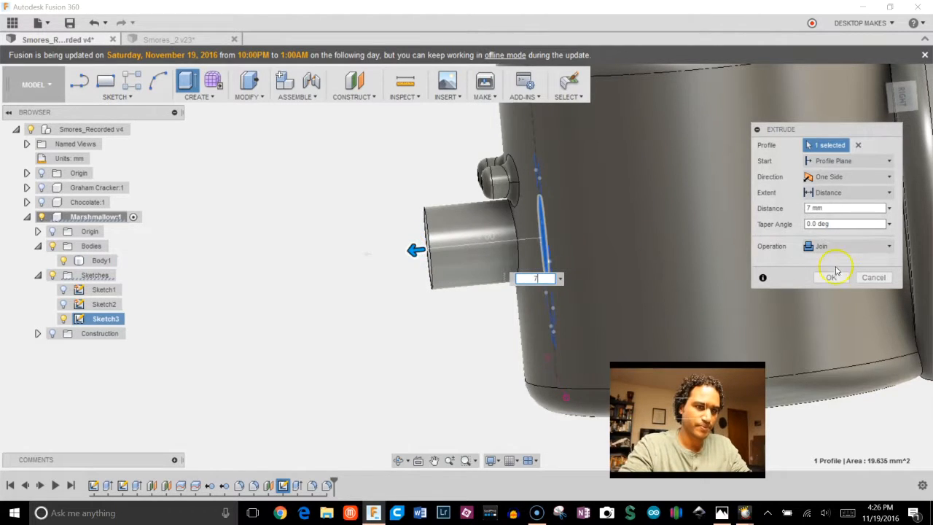
pyautogui.keyDown('shift'); pyautogui.moveTo(412, 237); pyautogui.dragTo(366, 253, button='middle'); pyautogui.keyUp('shift')
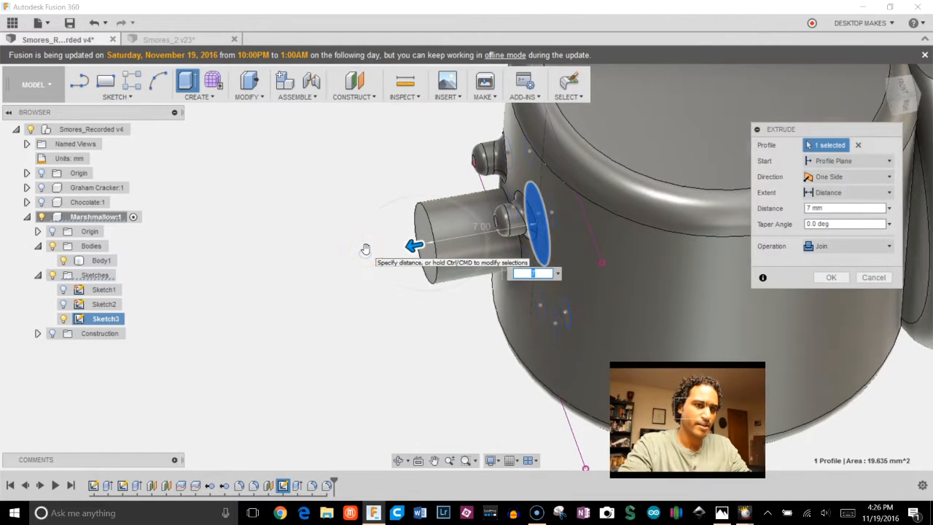
# Taper the nose extrusion inward by 11 degrees toward its tip and complete it.
pyautogui.click(874, 224)
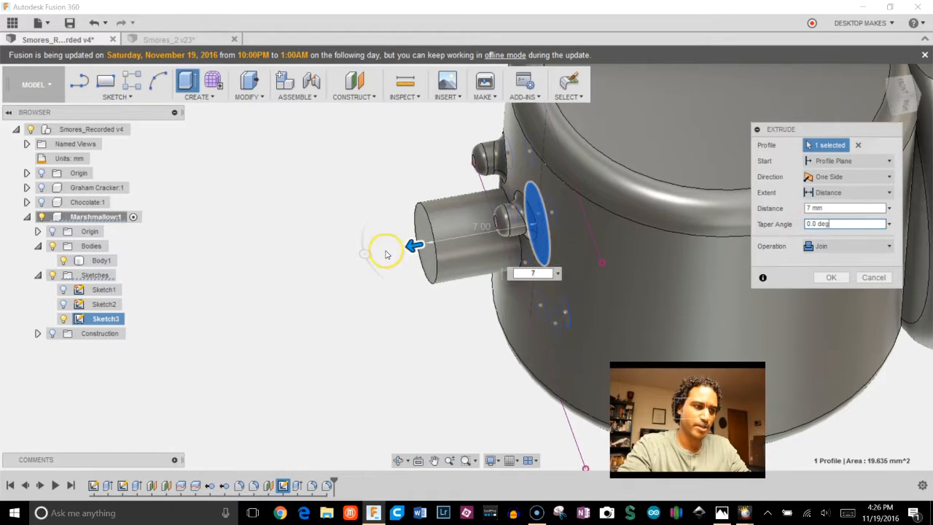
pyautogui.moveTo(370, 253); pyautogui.dragTo(400, 251)
pyautogui.scroll(3, 381, 261)
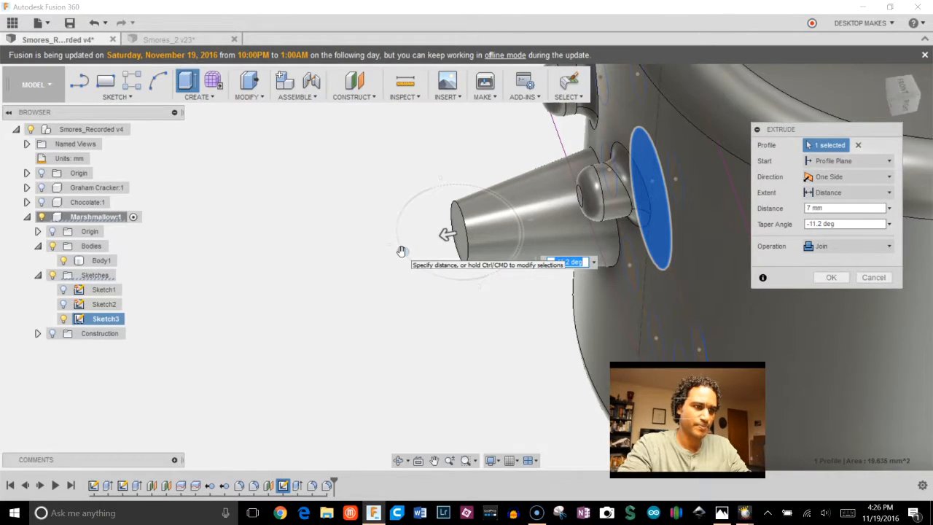
pyautogui.write('11')
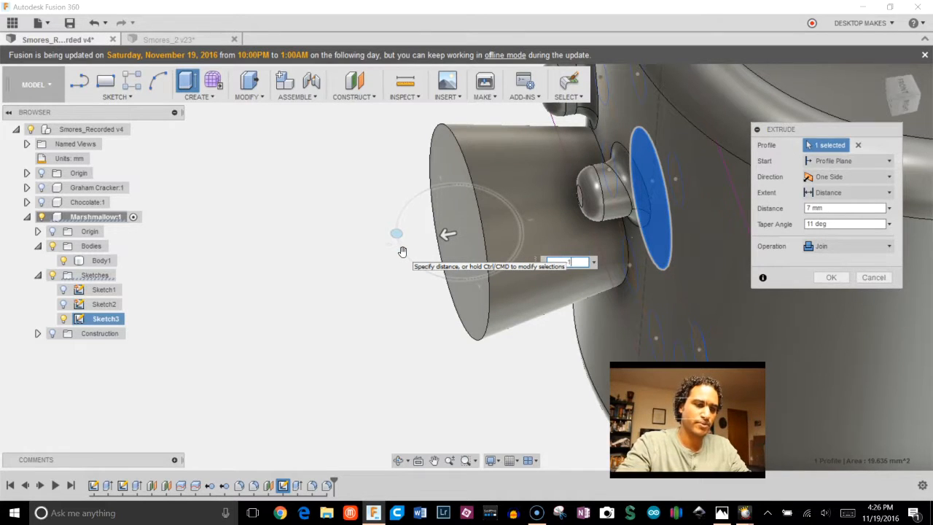
pyautogui.press('Return')
pyautogui.press('Return')
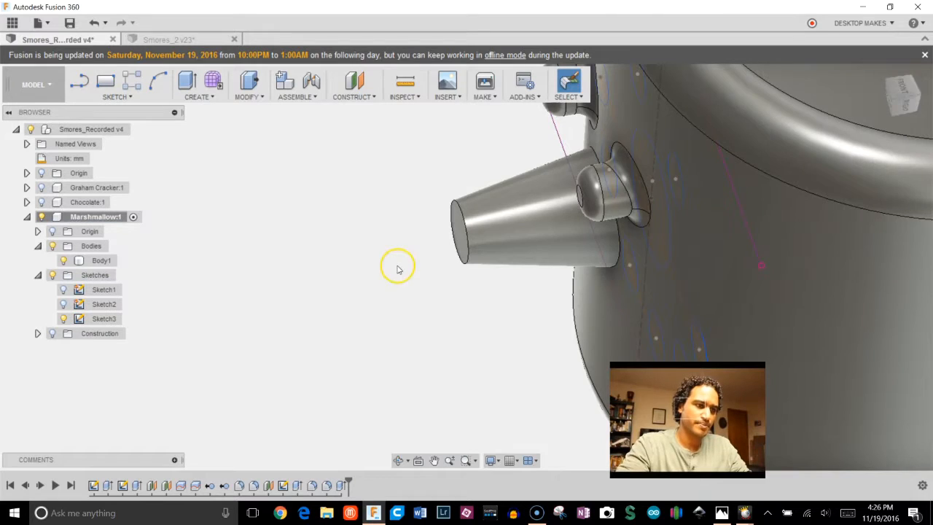
# Fillet the edge at the tip of the tapered nose with a 0.6 mm radius.
pyautogui.keyDown('shift'); pyautogui.moveTo(398, 270); pyautogui.dragTo(481, 235, button='middle'); pyautogui.keyUp('shift')
pyautogui.press('f')
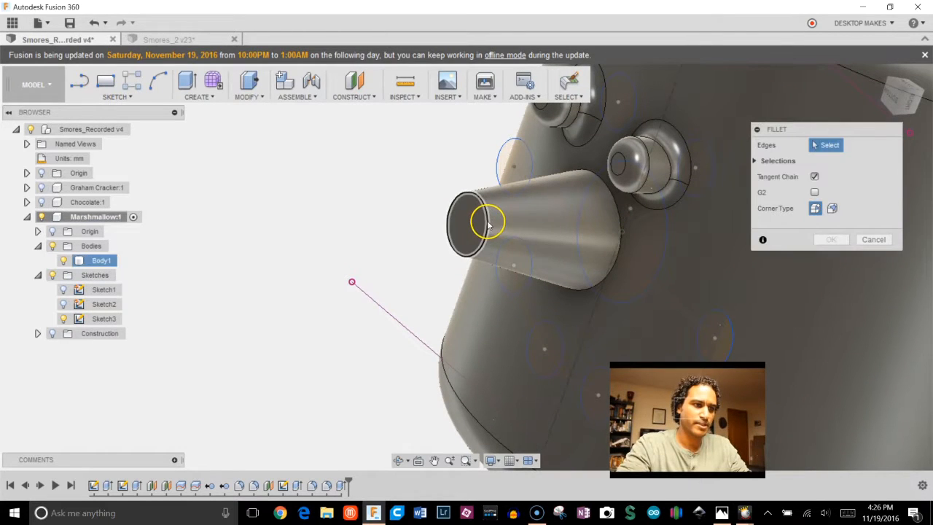
pyautogui.click(484, 223)
pyautogui.moveTo(483, 223); pyautogui.dragTo(484, 222)
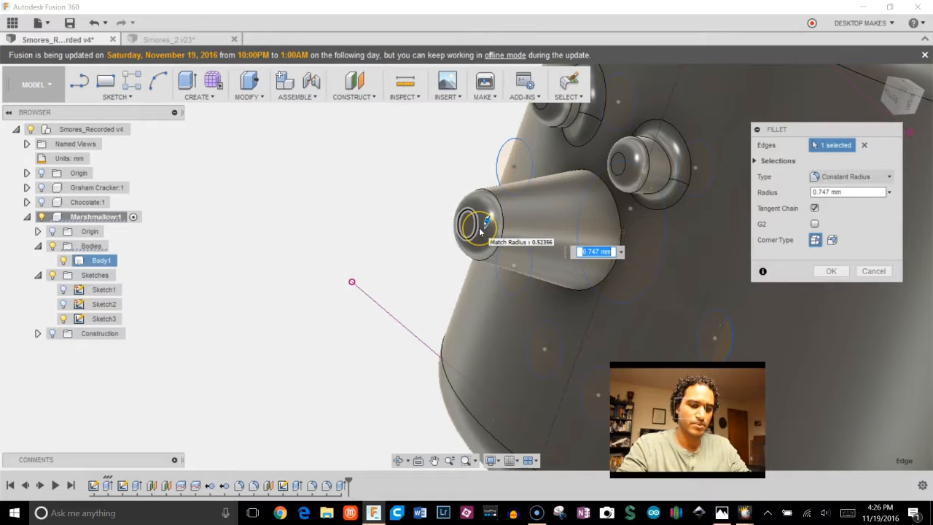
pyautogui.write('.6')
pyautogui.press('Return')
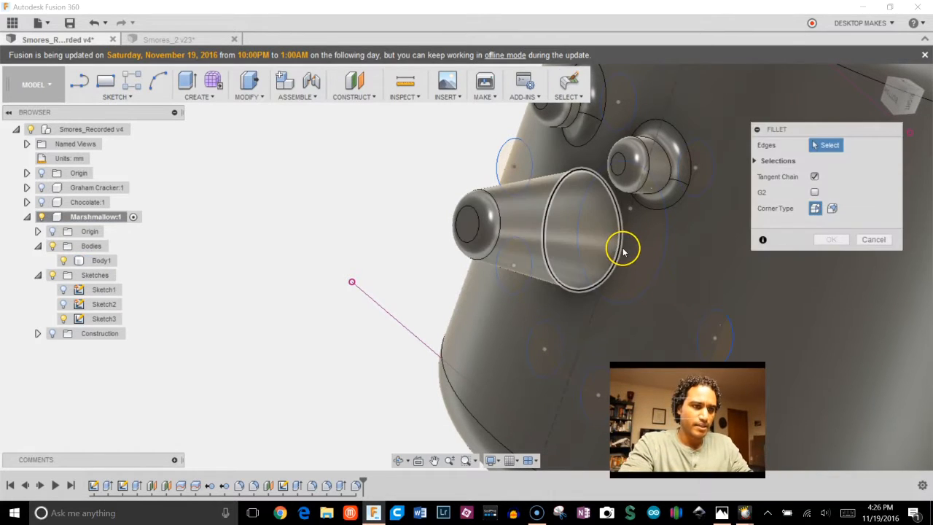
# Fillet the base edge where the nose meets the marshmallow with a 0.6 mm radius.
pyautogui.click(623, 252)
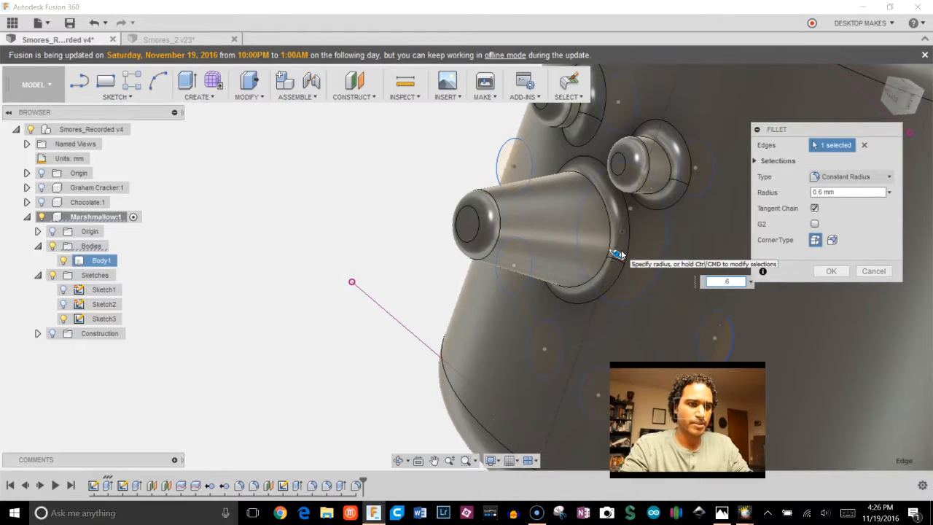
pyautogui.press('Return')
pyautogui.keyDown('shift'); pyautogui.moveTo(618, 254); pyautogui.dragTo(554, 284, button='middle'); pyautogui.keyUp('shift')
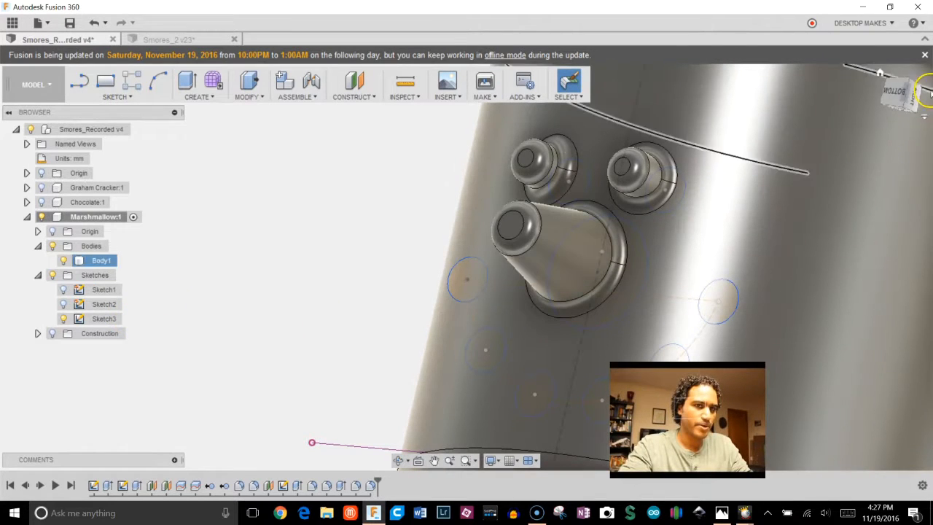
# Examine the finished nose and the remaining smile circles on the marshmallow from the side and front.
pyautogui.click(915, 97)
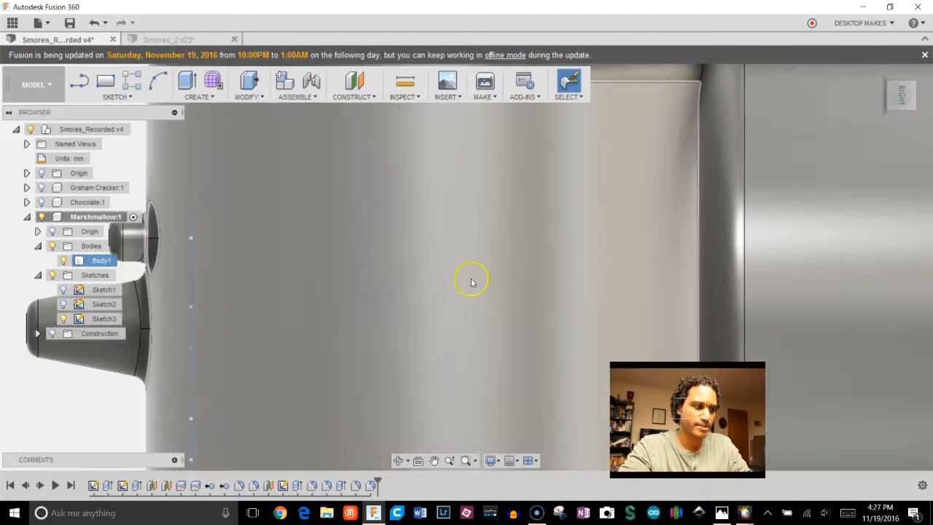
pyautogui.moveTo(217, 313); pyautogui.dragTo(519, 162, button='middle')
pyautogui.press('Escape')
pyautogui.keyDown('shift'); pyautogui.moveTo(504, 225); pyautogui.dragTo(460, 264, button='middle'); pyautogui.keyUp('shift')
pyautogui.press('Escape')
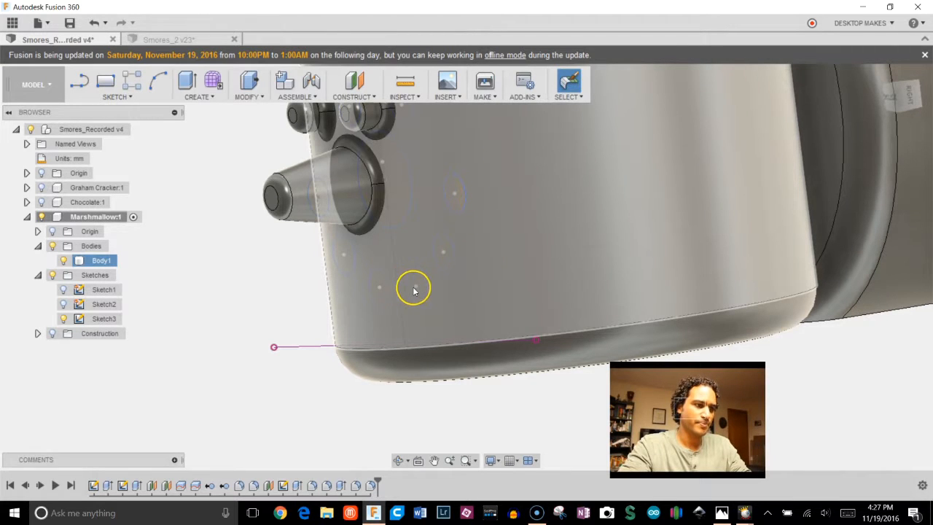
pyautogui.keyDown('shift'); pyautogui.moveTo(416, 294); pyautogui.dragTo(460, 286, button='middle'); pyautogui.keyUp('shift')
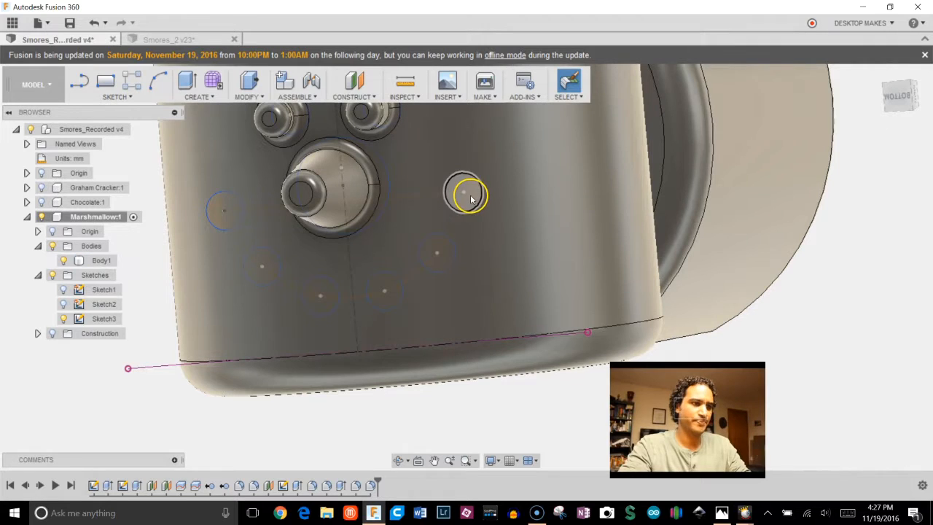
pyautogui.keyDown('shift'); pyautogui.moveTo(457, 195); pyautogui.dragTo(395, 201, button='middle'); pyautogui.keyUp('shift')
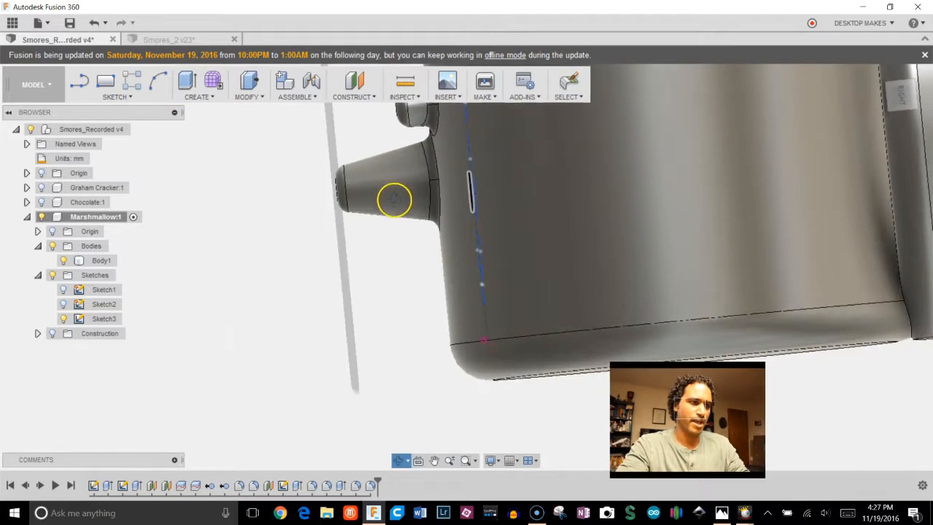
pyautogui.moveTo(538, 198); pyautogui.dragTo(555, 284, button='middle')
pyautogui.press('Escape')
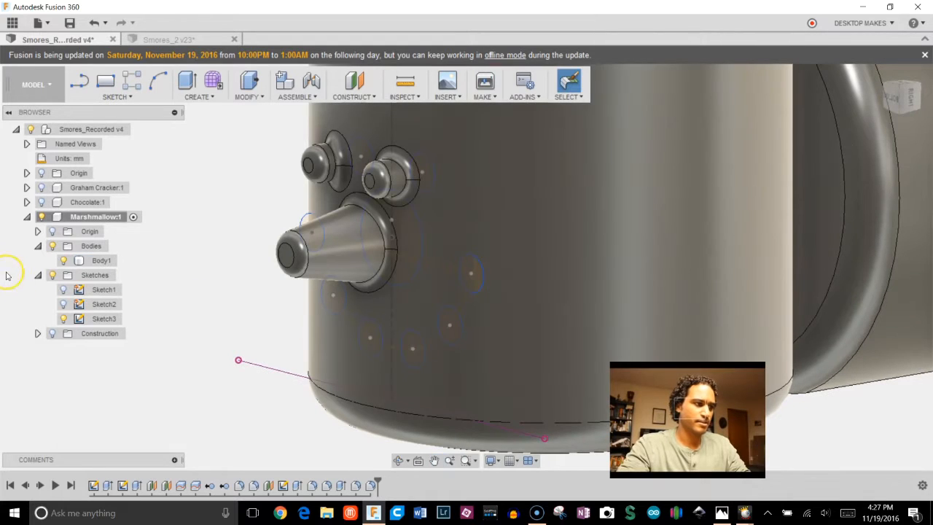
# Hide the marshmallow's bodies and start extruding the two end circles of the smile outward about 1.6 mm.
pyautogui.click(55, 248)
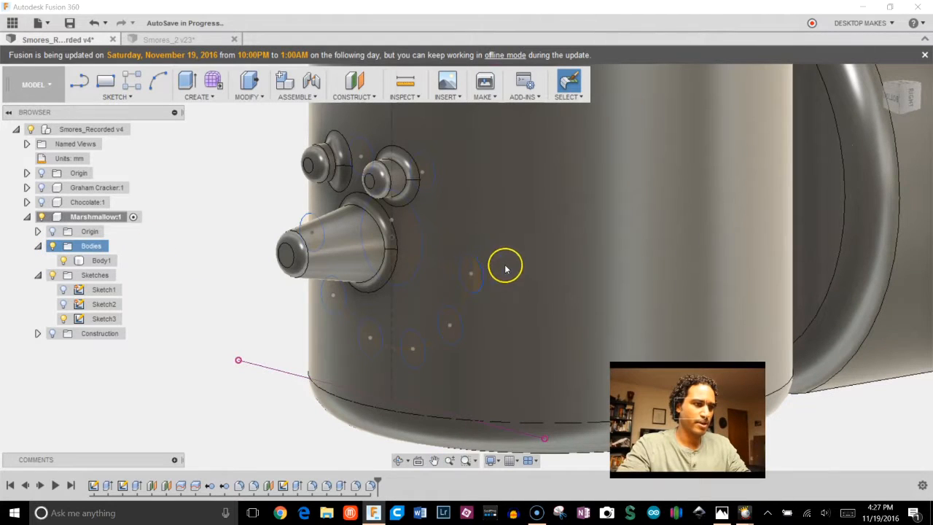
pyautogui.click(64, 261)
pyautogui.press('f')
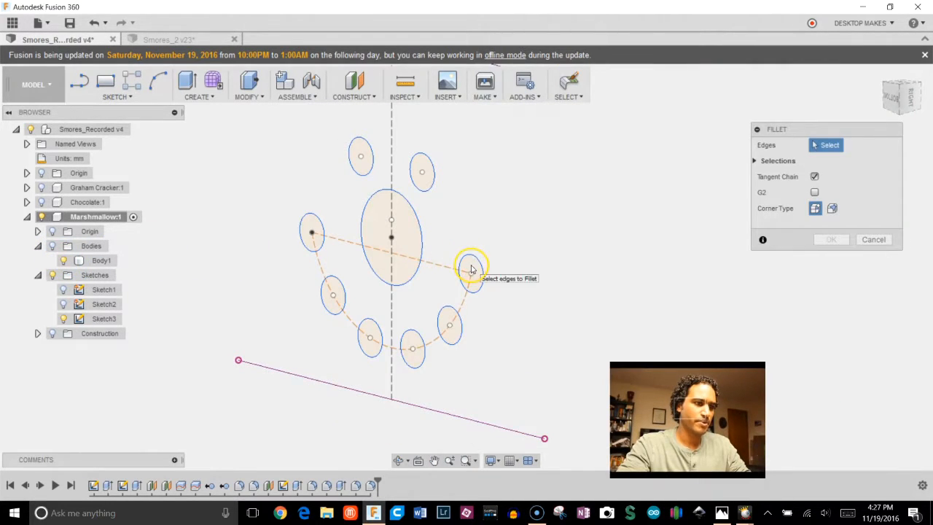
pyautogui.press('e')
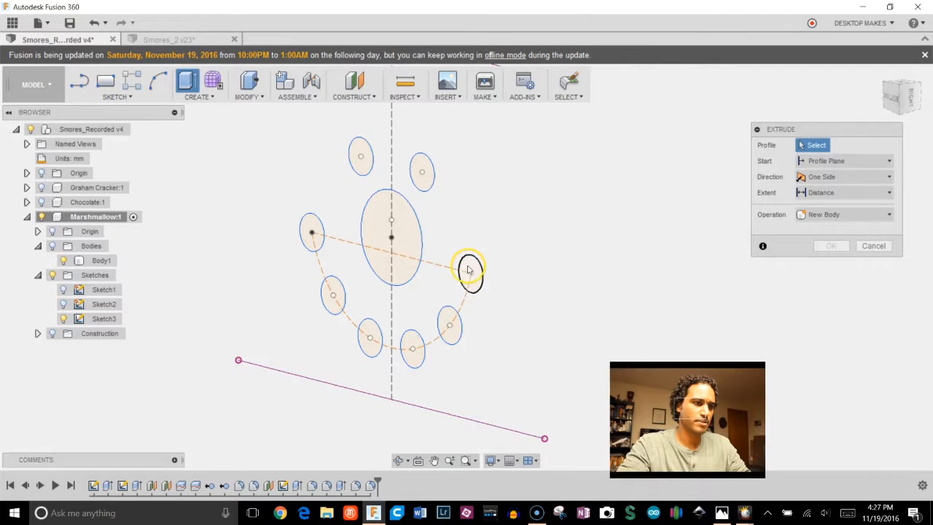
pyautogui.click(469, 273)
pyautogui.click(309, 227)
pyautogui.moveTo(302, 232); pyautogui.dragTo(276, 236)
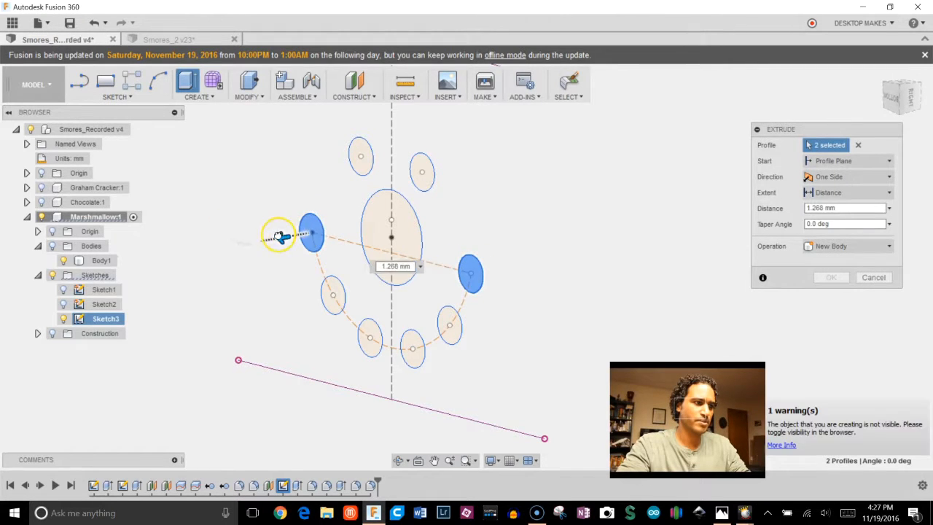
# Show the marshmallow's bodies and extrude the two end circles of the smile outward about 2.09 mm as a Join.
pyautogui.click(52, 246)
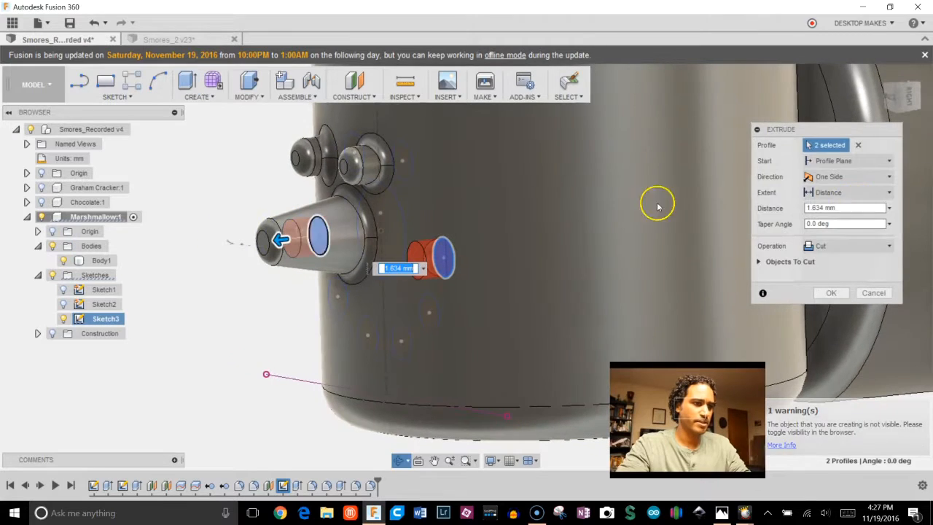
pyautogui.click(848, 246)
pyautogui.click(823, 261)
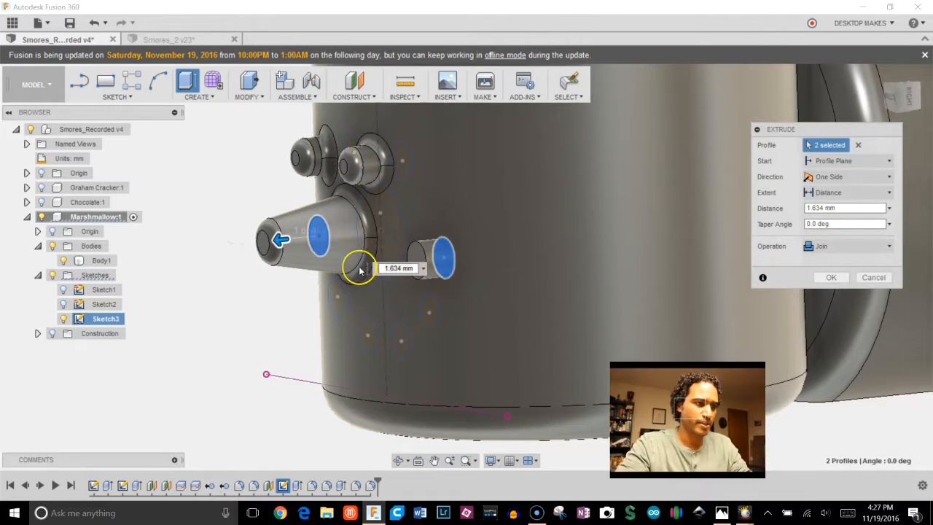
pyautogui.scroll(4, 277, 238)
pyautogui.moveTo(282, 235); pyautogui.dragTo(261, 234)
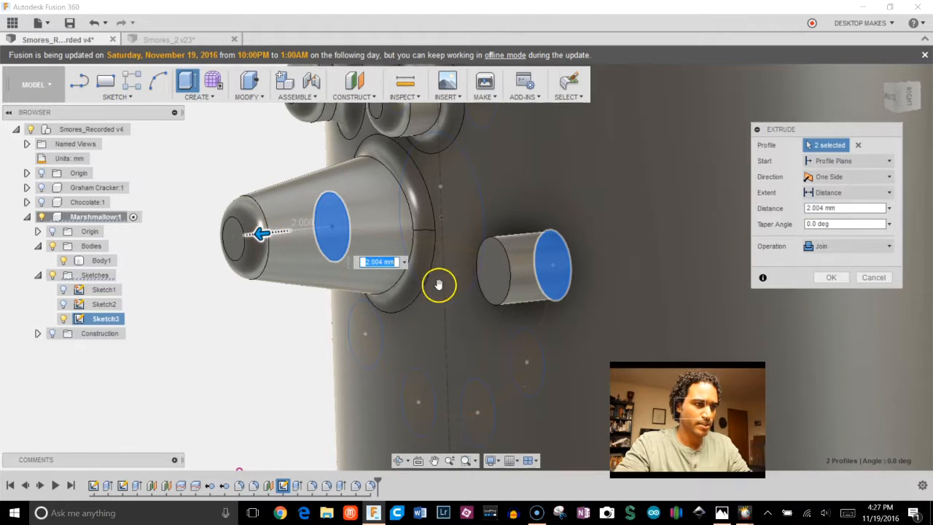
pyautogui.keyDown('shift'); pyautogui.moveTo(437, 285); pyautogui.dragTo(417, 312, button='middle'); pyautogui.keyUp('shift')
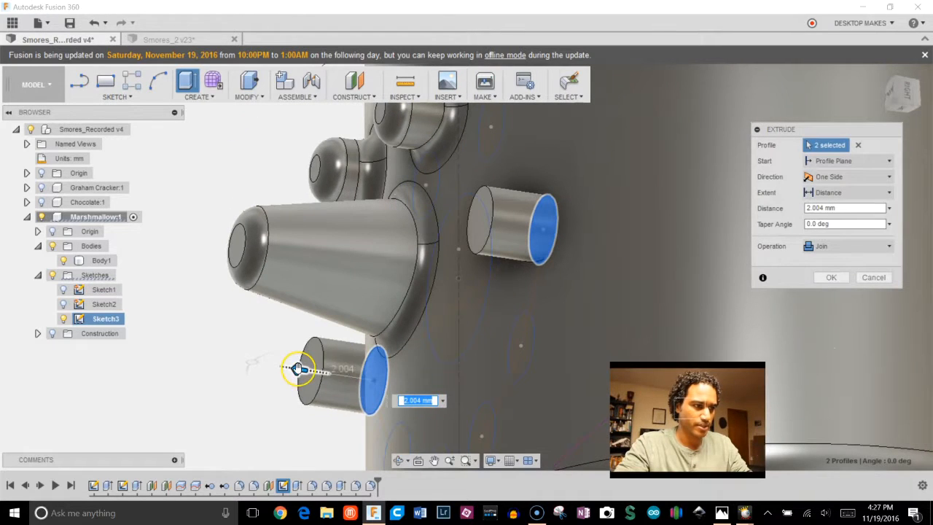
pyautogui.moveTo(298, 368); pyautogui.dragTo(296, 368)
pyautogui.click(328, 371)
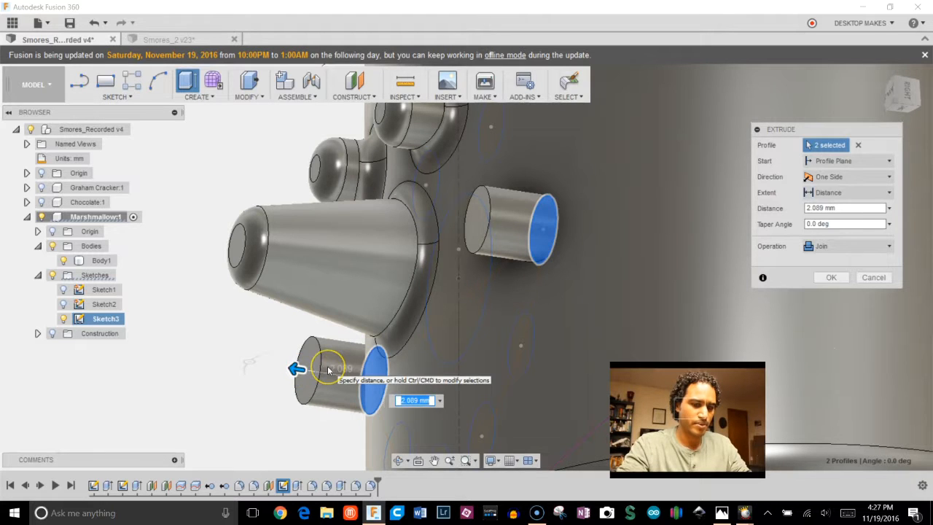
pyautogui.press('Return')
# Hide the bodies to select the second pair of smile circles, below the end circles, and extrude them 2.5 mm joined to the reshown marshmallow.
pyautogui.keyDown('shift'); pyautogui.moveTo(328, 366); pyautogui.dragTo(610, 254, button='middle'); pyautogui.keyUp('shift')
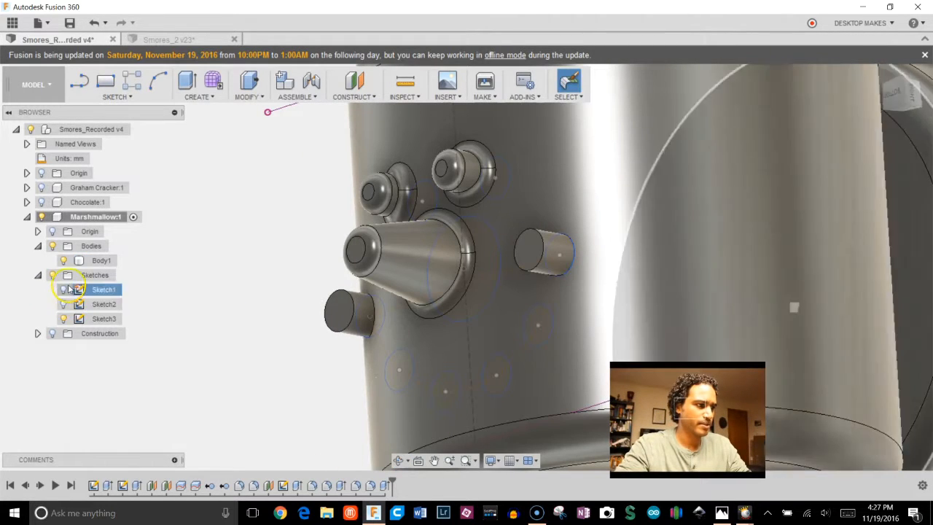
pyautogui.click(52, 245)
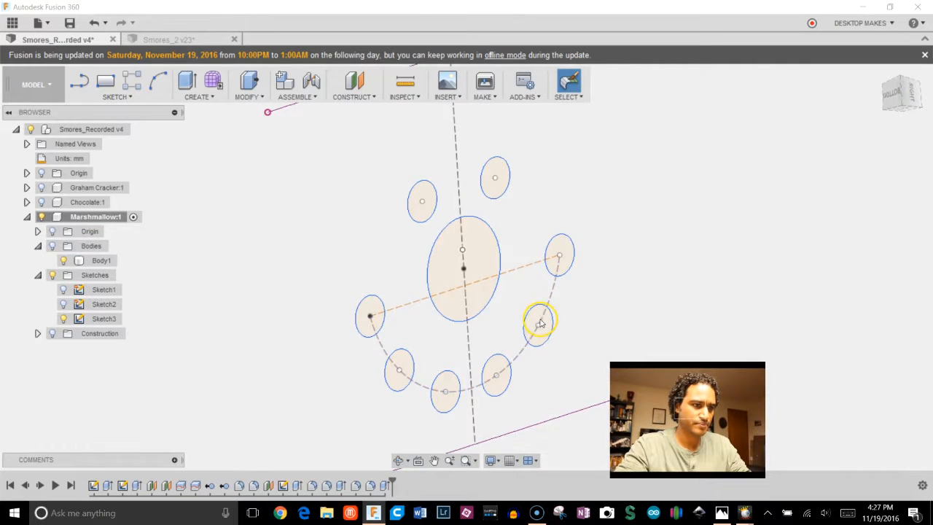
pyautogui.click(540, 322)
pyautogui.press('e')
pyautogui.click(394, 374)
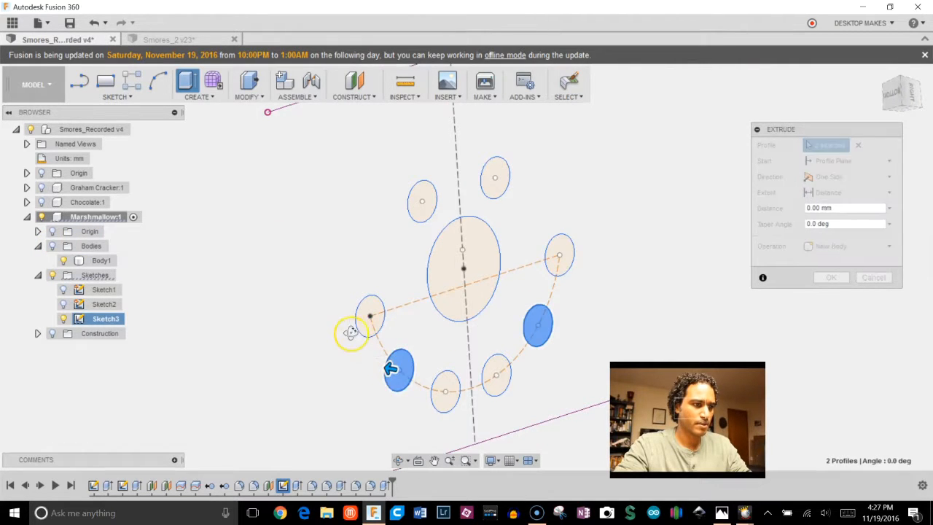
pyautogui.keyDown('shift'); pyautogui.moveTo(350, 331); pyautogui.dragTo(378, 337, button='middle'); pyautogui.keyUp('shift')
pyautogui.moveTo(405, 363); pyautogui.dragTo(389, 361)
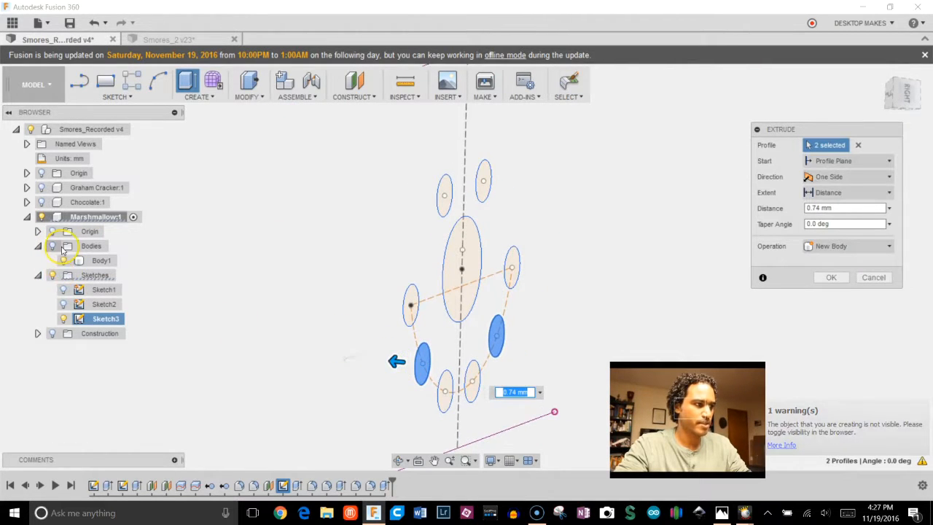
pyautogui.click(52, 245)
pyautogui.click(827, 248)
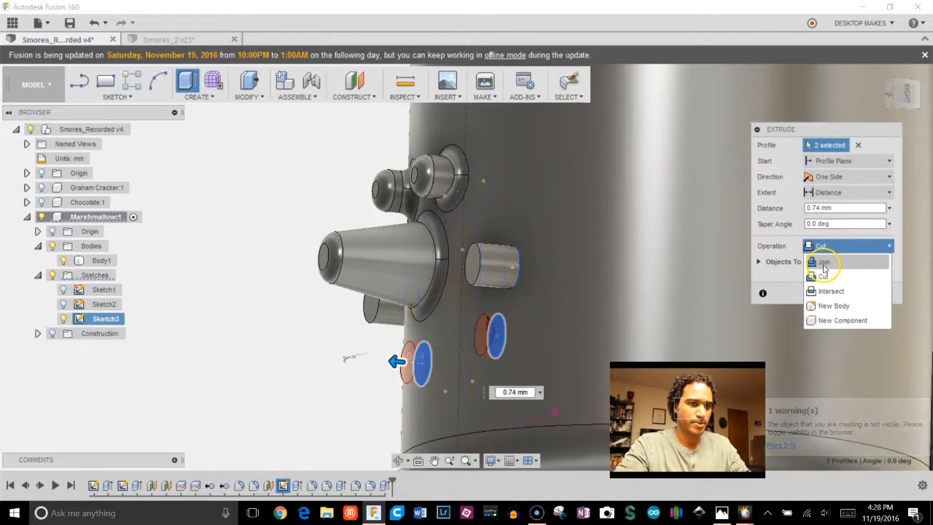
pyautogui.click(824, 262)
pyautogui.moveTo(397, 362); pyautogui.dragTo(367, 356)
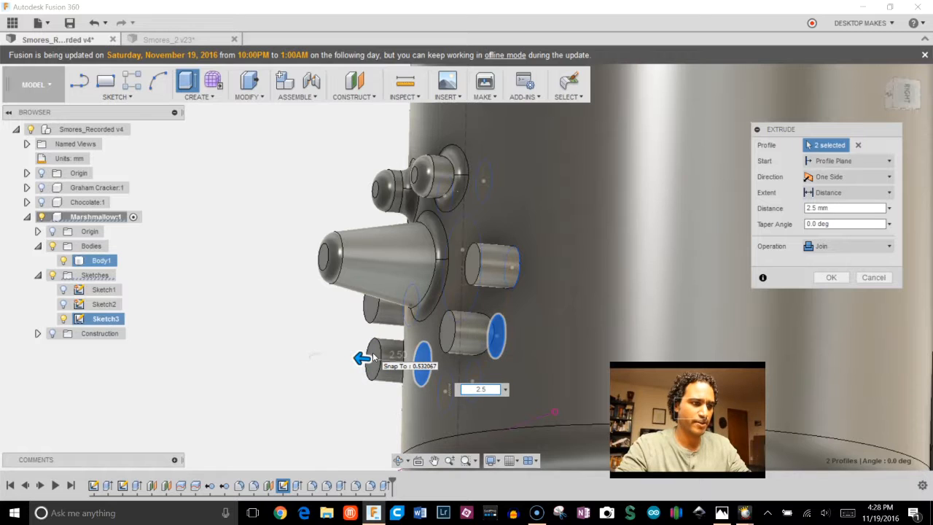
pyautogui.press('Return')
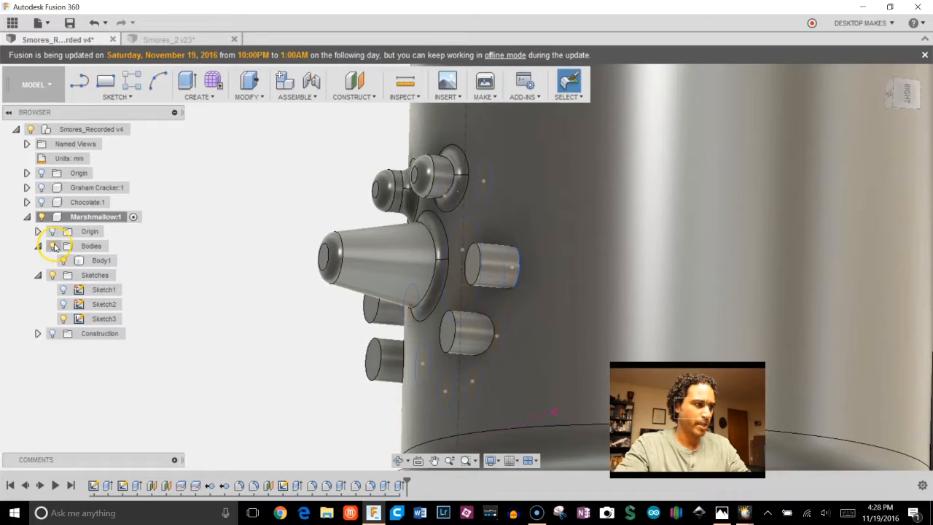
# Hide the bodies to select the two lowest smile circles and extrude them 3 mm outward, joined to the reshown marshmallow.
pyautogui.click(54, 247)
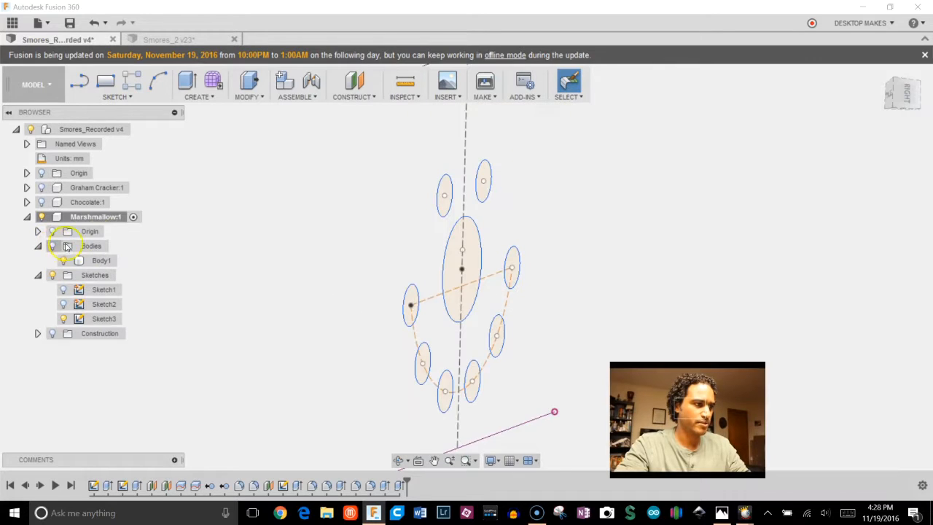
pyautogui.click(447, 375)
pyautogui.press('e')
pyautogui.click(472, 377)
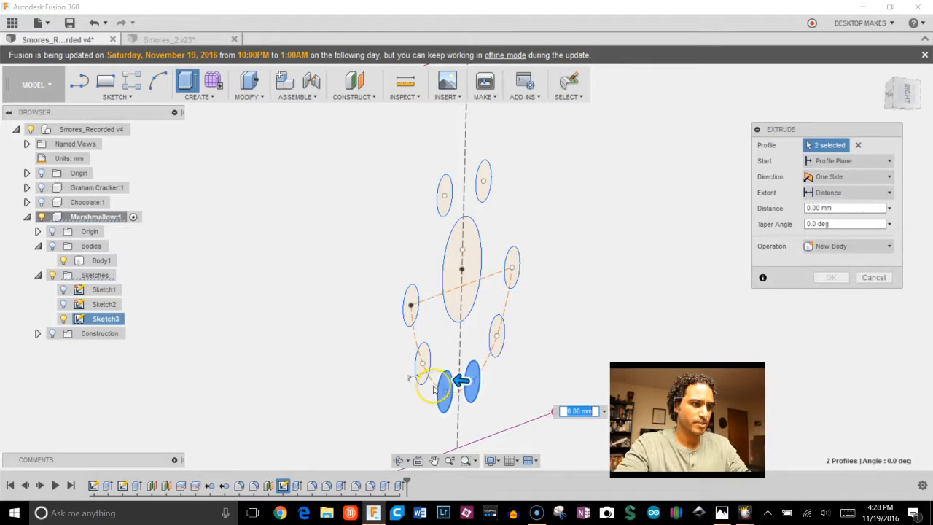
pyautogui.moveTo(434, 389); pyautogui.dragTo(430, 378)
pyautogui.click(62, 261)
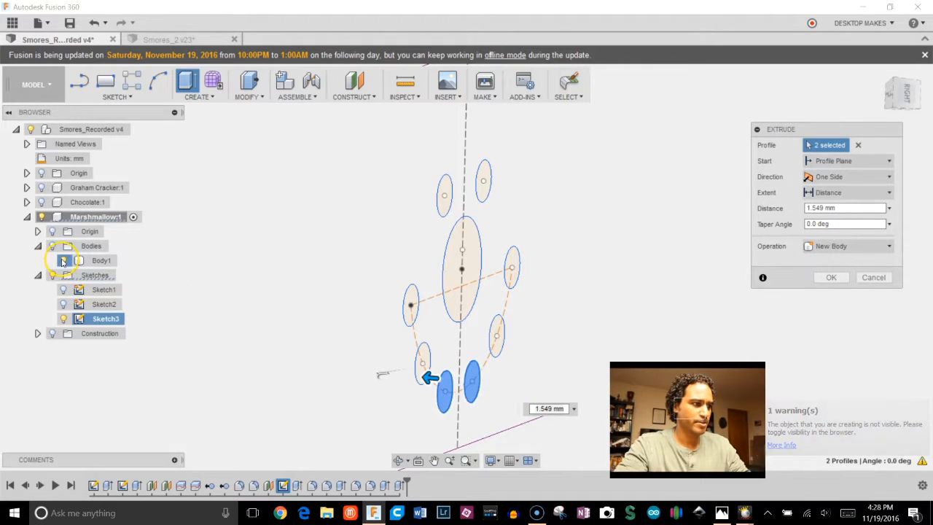
pyautogui.click(53, 247)
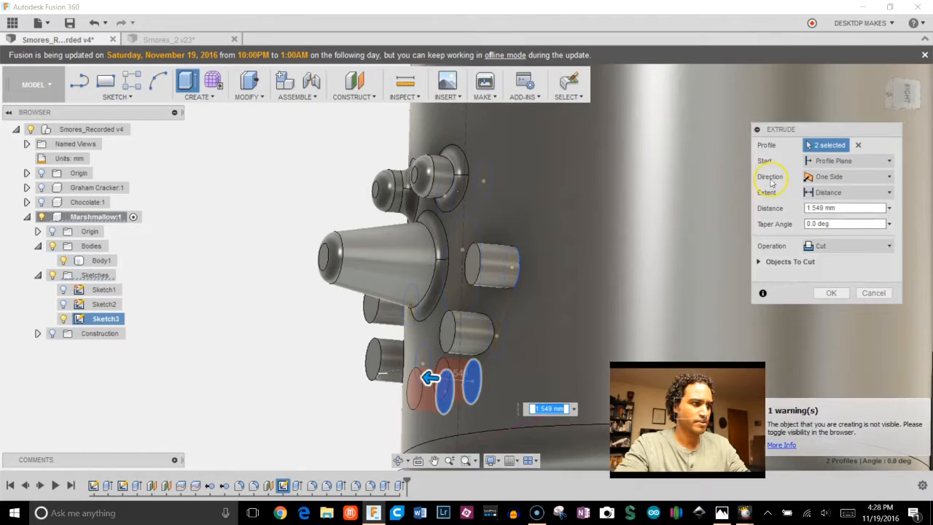
pyautogui.click(831, 246)
pyautogui.click(826, 263)
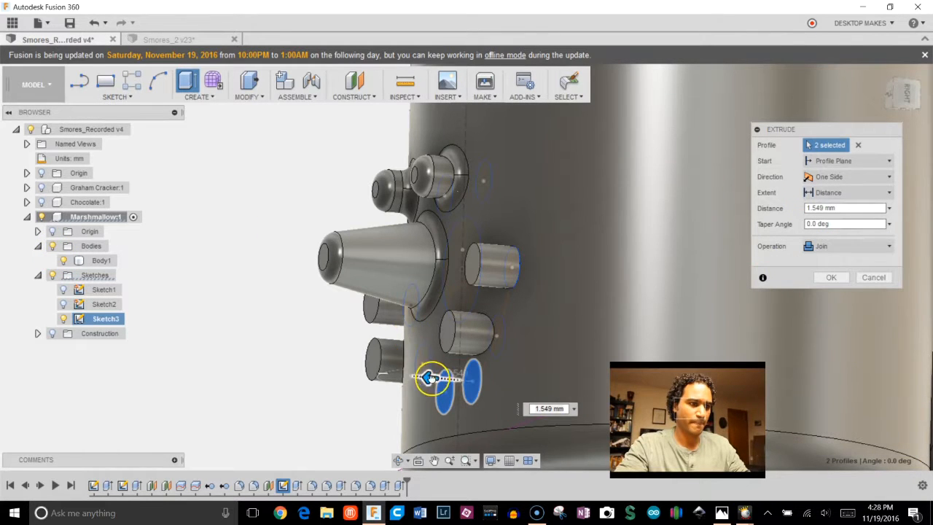
pyautogui.moveTo(429, 377); pyautogui.dragTo(390, 382)
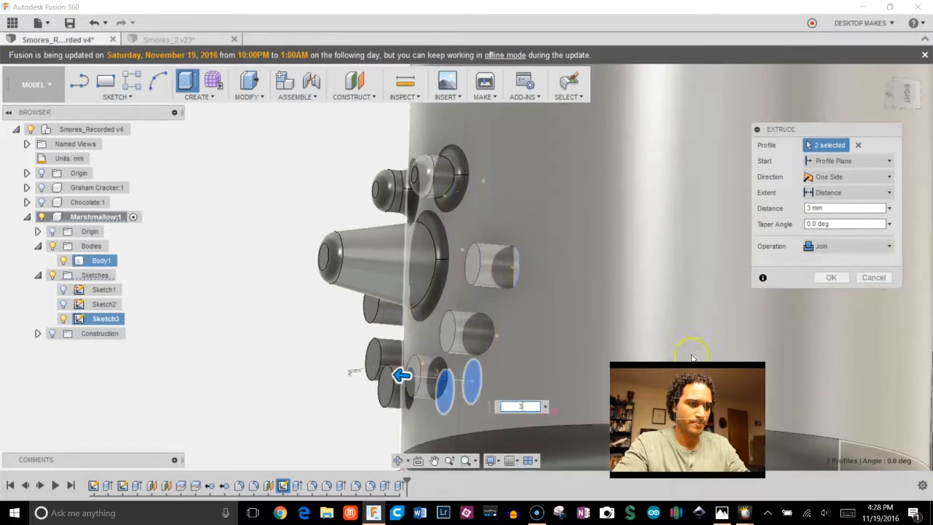
pyautogui.click(844, 277)
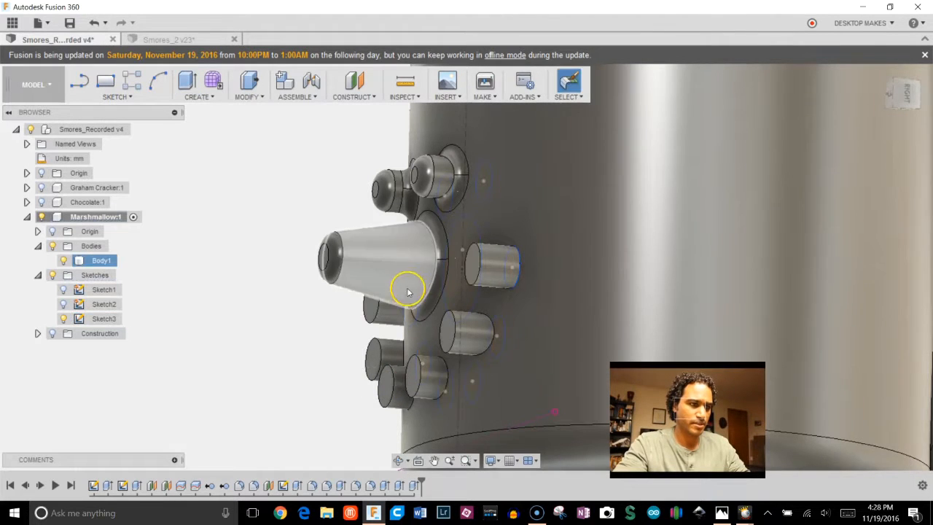
# Fillet the outer end edges of five of the smile's cylinders with a 0.8 mm constant radius.
pyautogui.keyDown('shift'); pyautogui.moveTo(406, 287); pyautogui.dragTo(346, 333, button='middle'); pyautogui.keyUp('shift')
pyautogui.press('f')
pyautogui.click(345, 333)
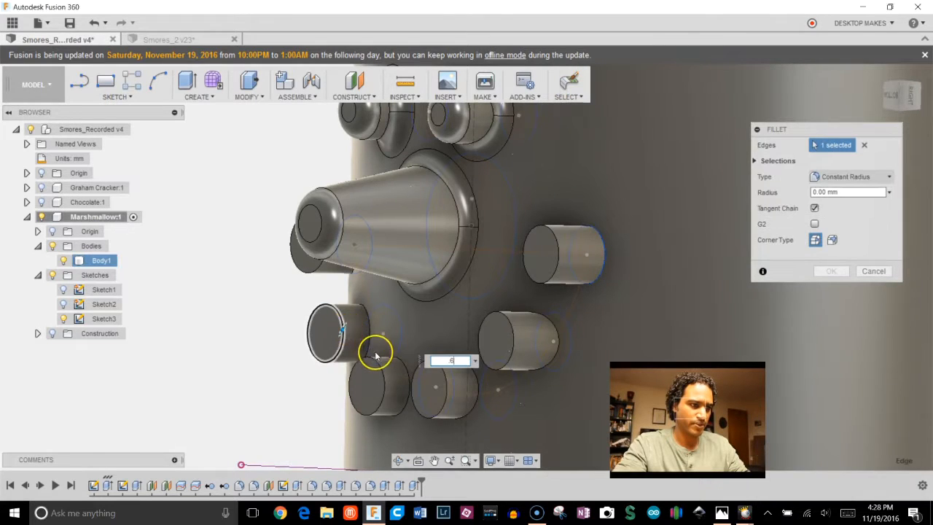
pyautogui.click(376, 366)
pyautogui.click(433, 360)
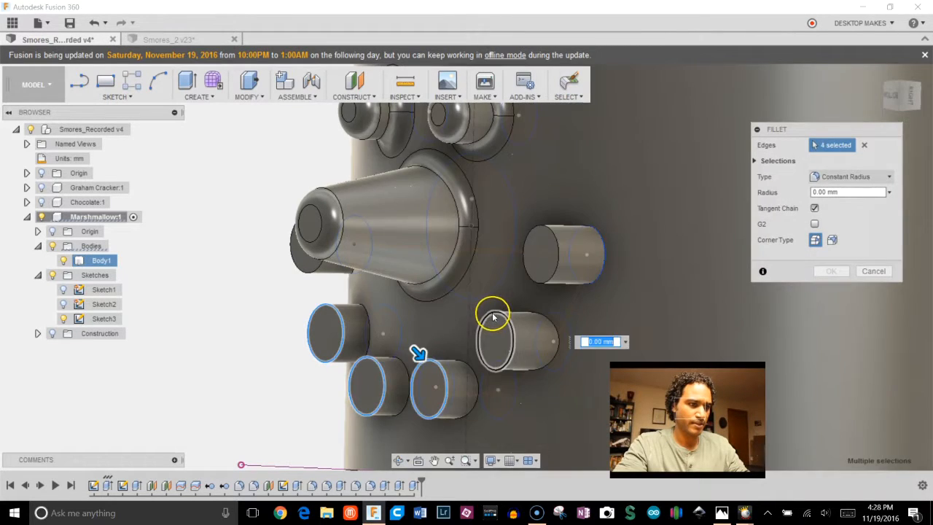
pyautogui.click(493, 312)
pyautogui.click(558, 262)
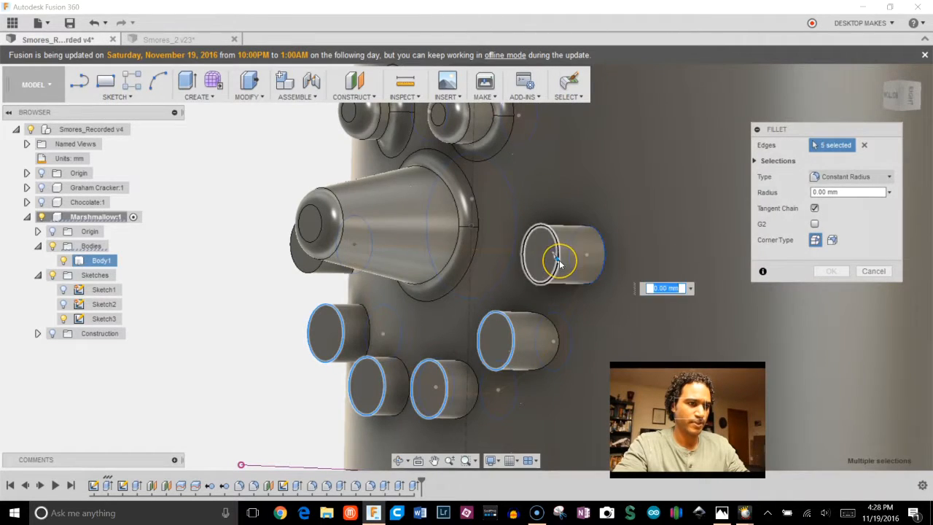
pyautogui.write('.6')
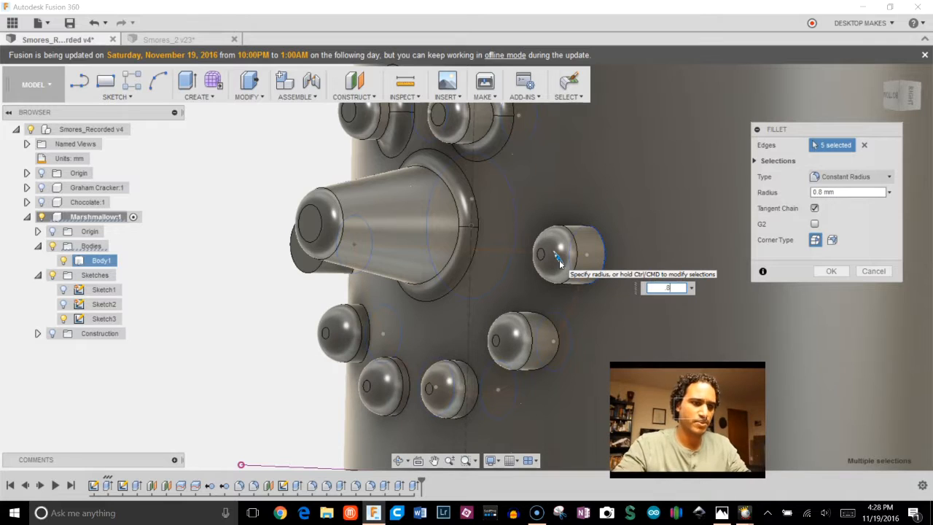
pyautogui.press('Return')
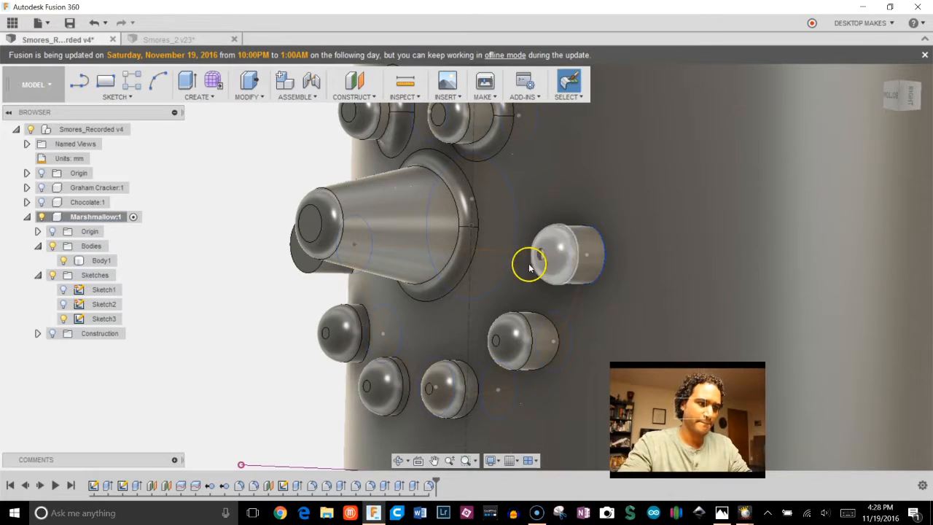
# Hide the marshmallow's sketches and bring the whole body into view.
pyautogui.keyDown('shift'); pyautogui.moveTo(531, 260); pyautogui.dragTo(541, 235, button='middle'); pyautogui.keyUp('shift')
pyautogui.click(151, 150)
pyautogui.scroll(-1, 161, 193)
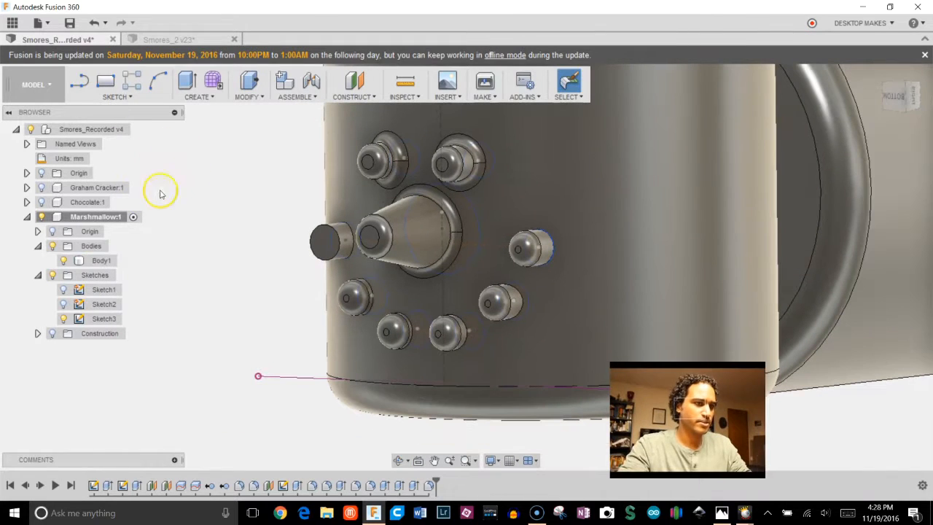
pyautogui.click(52, 277)
pyautogui.scroll(-5, 211, 259)
pyautogui.moveTo(223, 231)
pyautogui.mouseDown(button='middle')
pyautogui.moveTo(296, 289)
pyautogui.moveTo(395, 287)
pyautogui.moveTo(282, 249)
pyautogui.mouseUp(button='middle')
# Compare the raised face features of the recorded marshmallow with those in the finished Smores_2 v23 design.
pyautogui.click(166, 39)
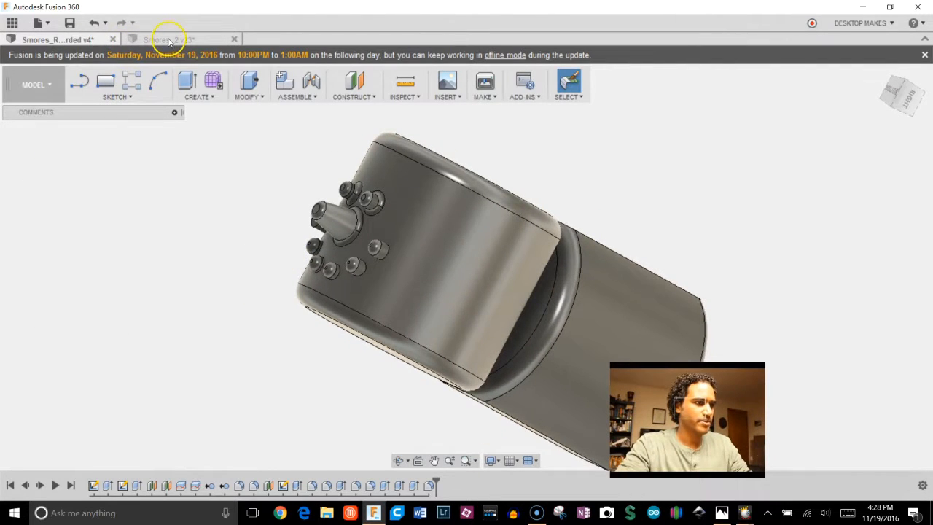
pyautogui.keyDown('shift'); pyautogui.moveTo(474, 266); pyautogui.dragTo(265, 254, button='middle'); pyautogui.keyUp('shift')
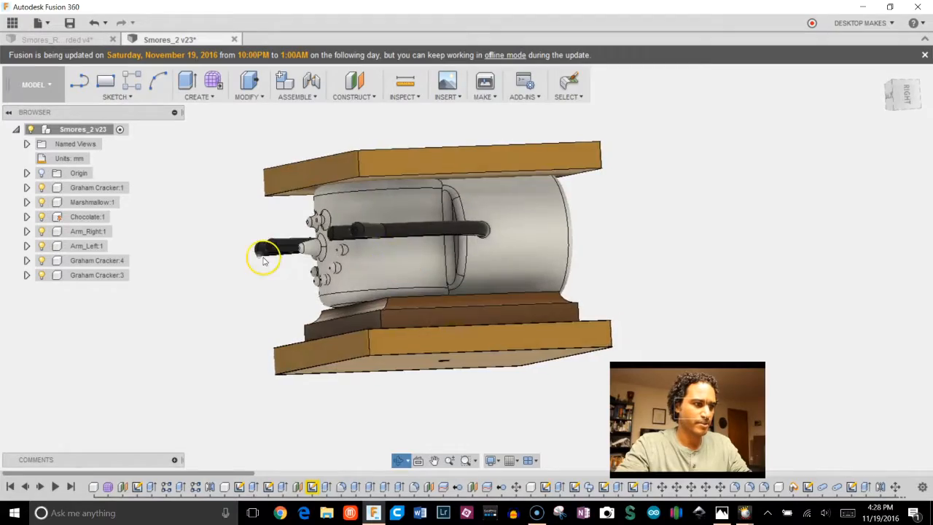
pyautogui.scroll(5, 288, 265)
pyautogui.keyDown('shift'); pyautogui.moveTo(371, 267); pyautogui.dragTo(374, 203, button='middle'); pyautogui.keyUp('shift')
pyautogui.press('Escape')
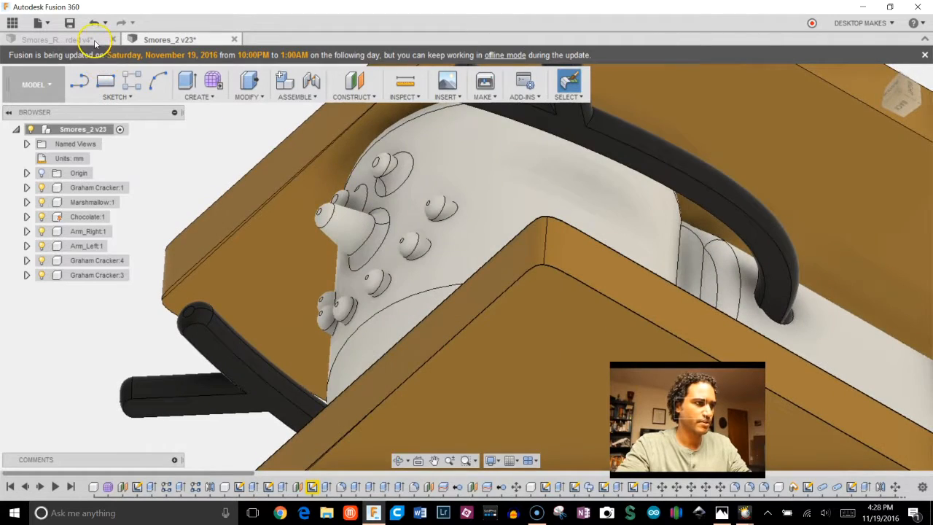
pyautogui.click(95, 42)
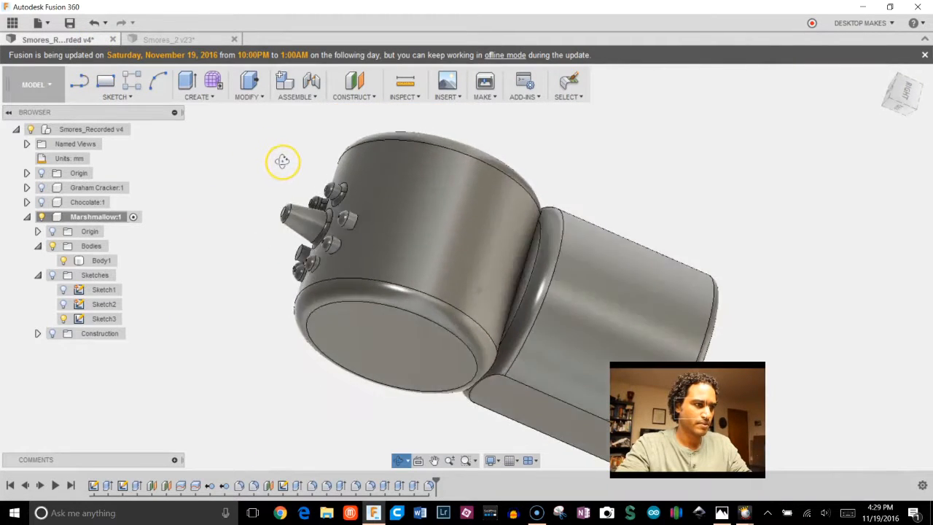
pyautogui.scroll(5, 351, 303)
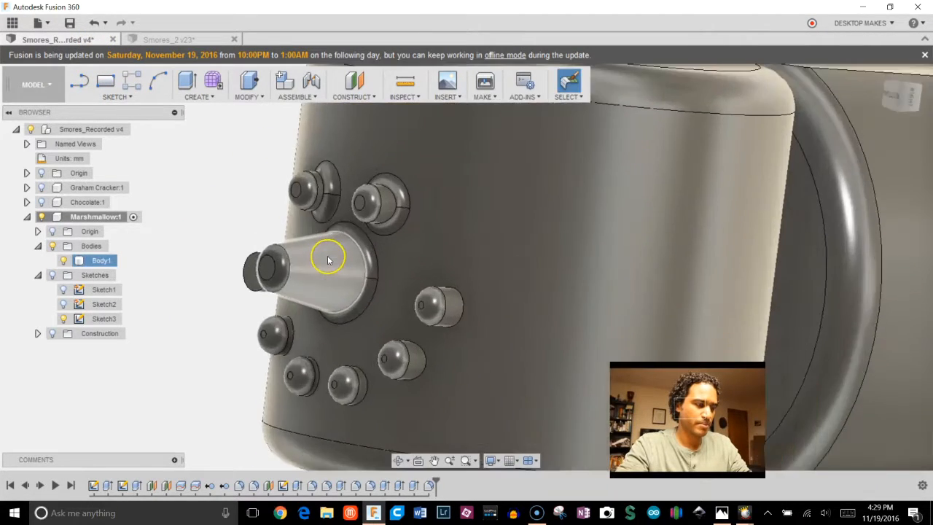
pyautogui.keyDown('shift'); pyautogui.moveTo(329, 260); pyautogui.dragTo(297, 272, button='middle'); pyautogui.keyUp('shift')
pyautogui.keyDown('shift'); pyautogui.moveTo(346, 299); pyautogui.dragTo(416, 248, button='middle'); pyautogui.keyUp('shift')
pyautogui.click(161, 39)
pyautogui.keyDown('shift'); pyautogui.moveTo(191, 61); pyautogui.dragTo(420, 286, button='middle'); pyautogui.keyUp('shift')
pyautogui.scroll(6, 419, 286)
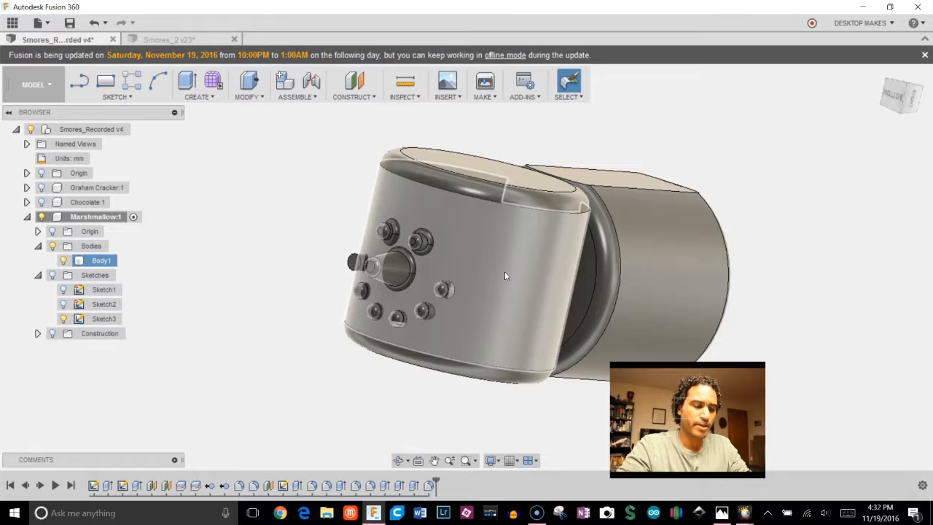
# Create a construction plane offset about 14.4 mm from the origin's YZ plane, just beyond the marshmallow's side.
pyautogui.click(670, 277)
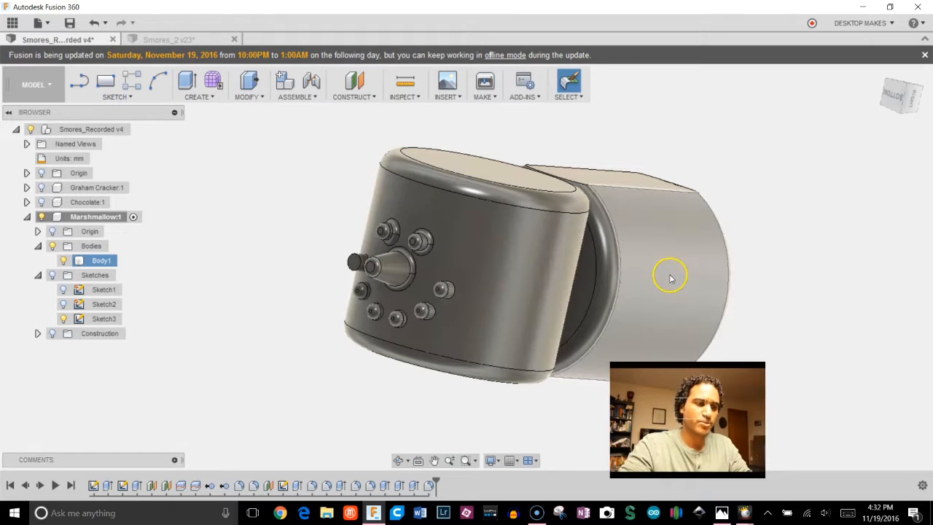
pyautogui.keyDown('shift'); pyautogui.moveTo(686, 267); pyautogui.dragTo(654, 209, button='middle'); pyautogui.keyUp('shift')
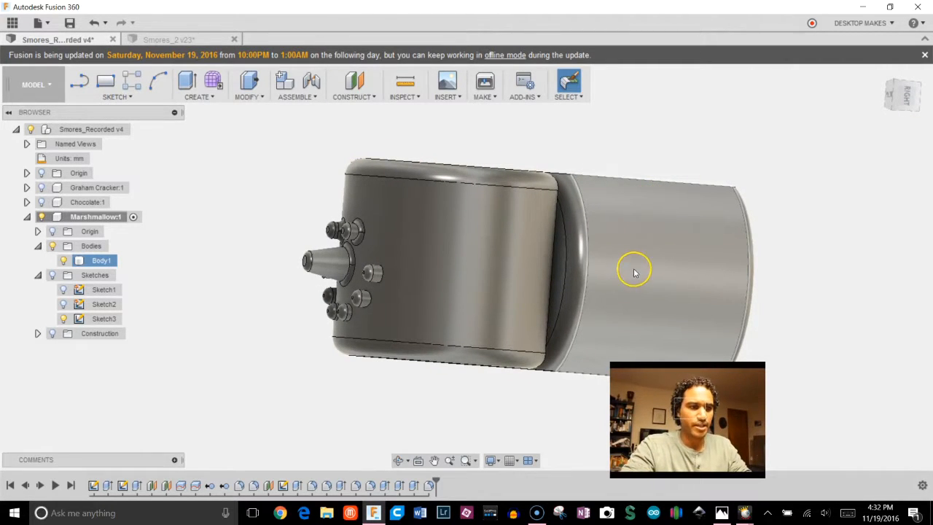
pyautogui.moveTo(372, 307)
pyautogui.keyDown('shift'); pyautogui.mouseDown(button='middle')
pyautogui.moveTo(371, 318)
pyautogui.moveTo(375, 291)
pyautogui.mouseUp(button='middle'); pyautogui.keyUp('shift')
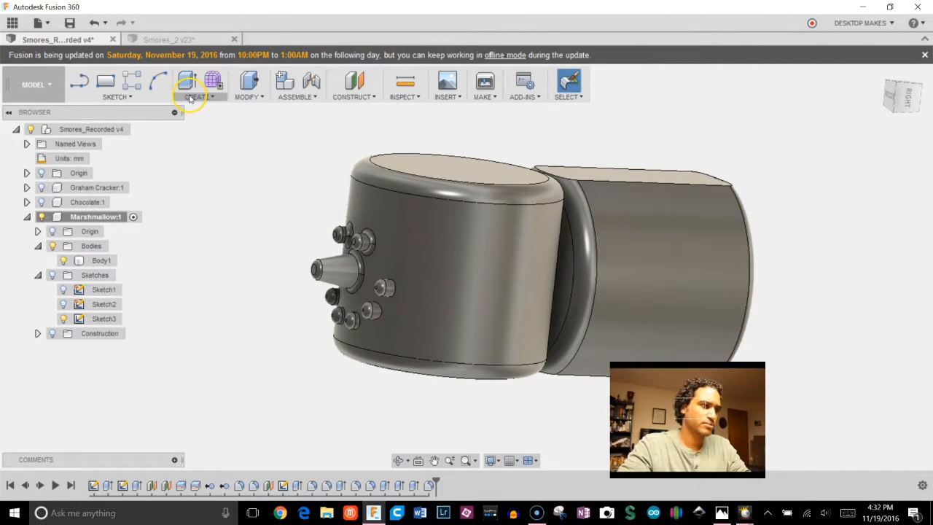
pyautogui.click(354, 95)
pyautogui.click(363, 111)
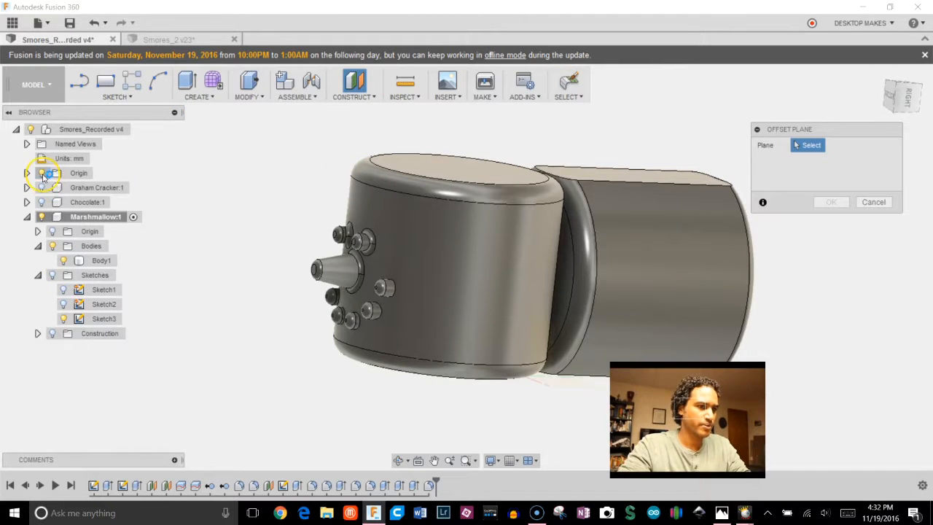
pyautogui.keyDown('shift'); pyautogui.moveTo(448, 385); pyautogui.dragTo(562, 353, button='middle'); pyautogui.keyUp('shift')
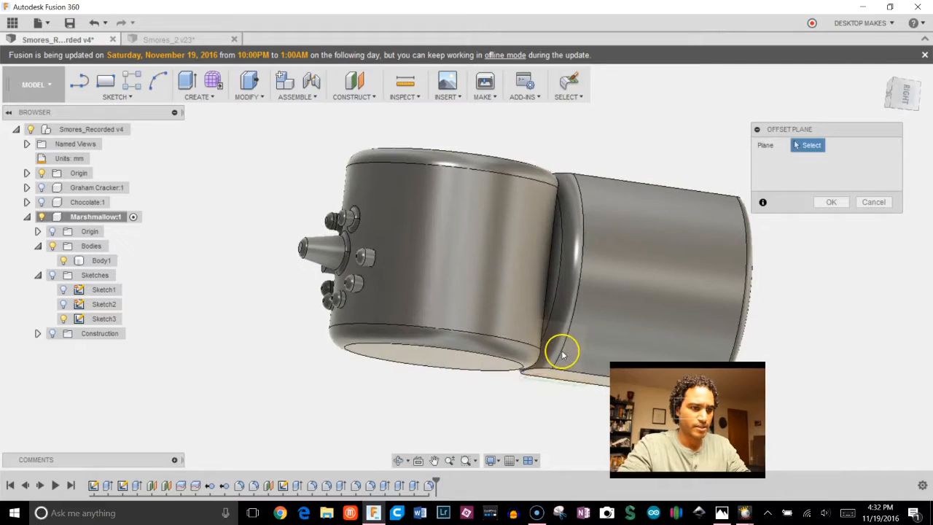
pyautogui.click(567, 357)
pyautogui.moveTo(654, 309); pyautogui.dragTo(849, 298)
pyautogui.keyDown('shift'); pyautogui.moveTo(431, 391); pyautogui.dragTo(568, 350, button='middle'); pyautogui.keyUp('shift')
pyautogui.scroll(-5, 715, 310)
pyautogui.moveTo(857, 310); pyautogui.dragTo(697, 302)
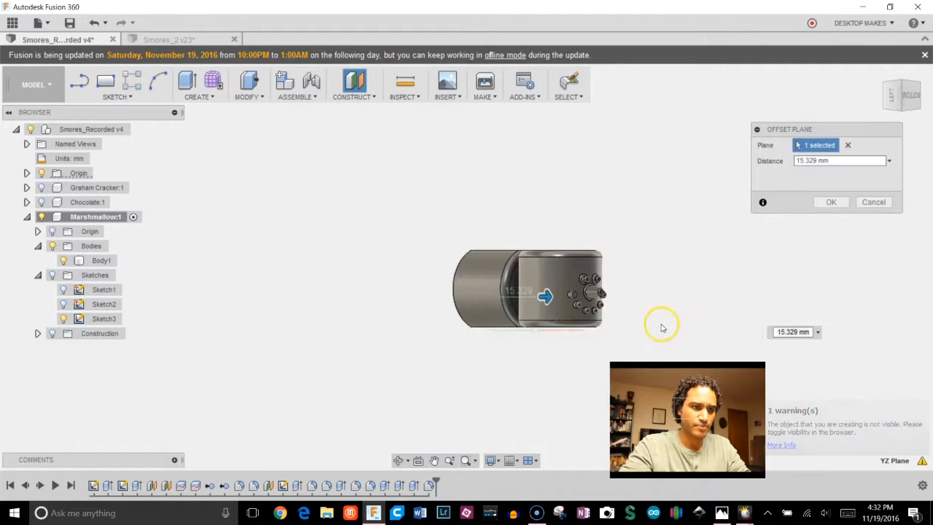
pyautogui.click(911, 97)
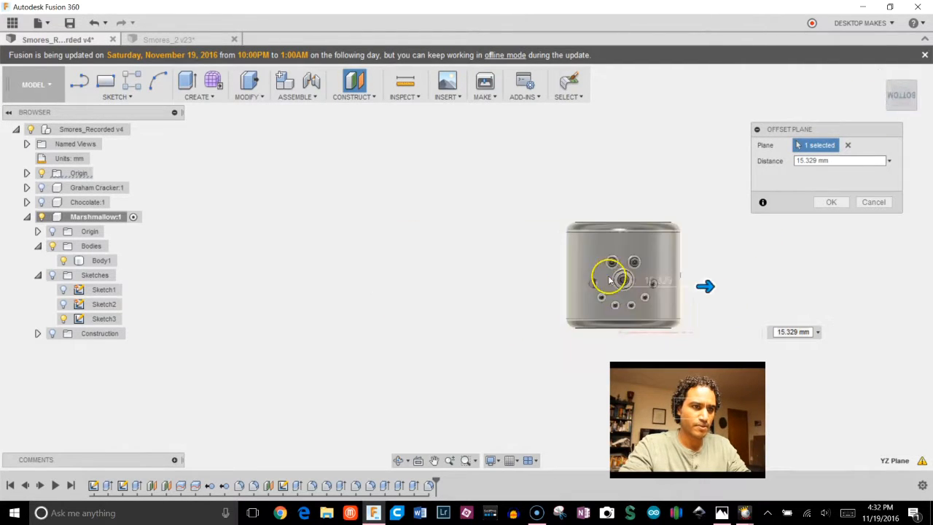
pyautogui.moveTo(666, 309); pyautogui.dragTo(427, 259, button='middle')
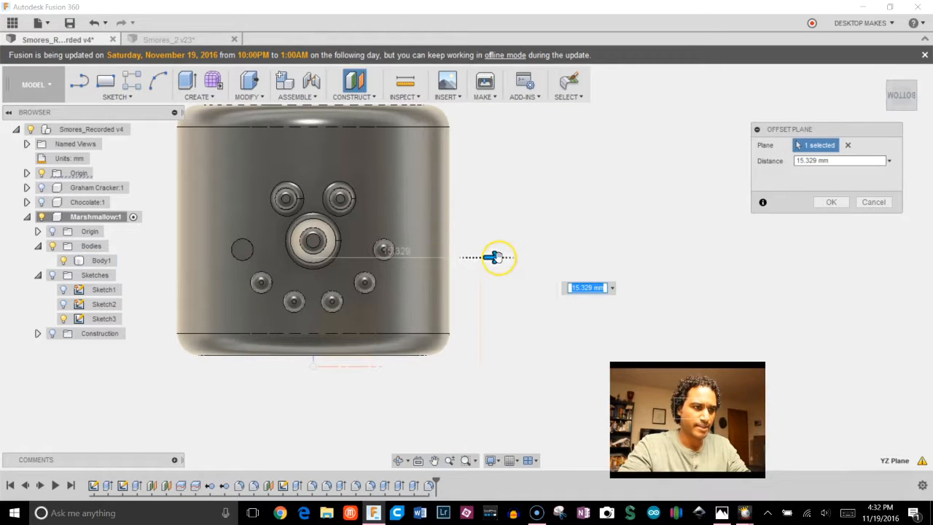
pyautogui.moveTo(494, 257)
pyautogui.mouseDown()
pyautogui.moveTo(537, 256)
pyautogui.moveTo(482, 256)
pyautogui.mouseUp()
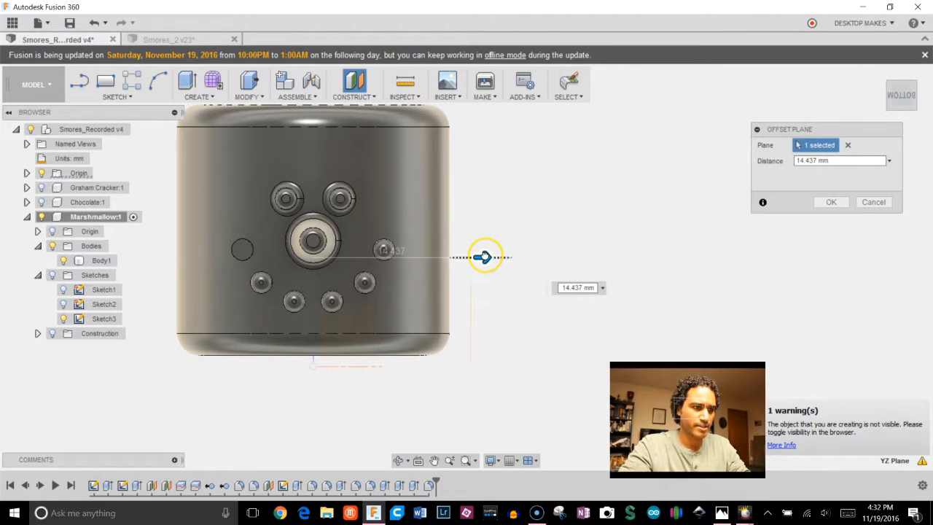
pyautogui.click(831, 203)
# Show the marshmallow's construction planes and hide Plane1, Plane2 and Plane3, leaving only the new offset plane displayed.
pyautogui.keyDown('shift'); pyautogui.moveTo(651, 287); pyautogui.dragTo(554, 284, button='middle'); pyautogui.keyUp('shift')
pyautogui.click(52, 335)
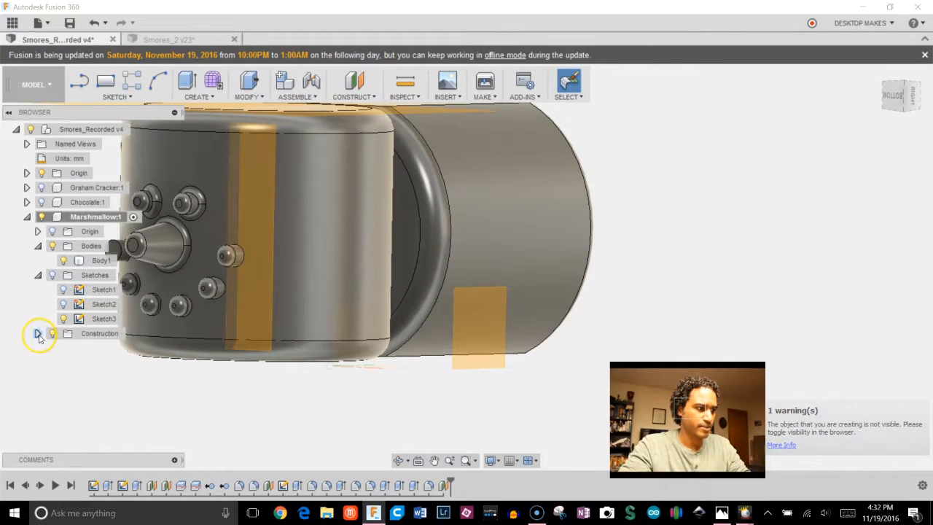
pyautogui.click(38, 334)
pyautogui.click(63, 377)
pyautogui.click(63, 363)
pyautogui.click(64, 349)
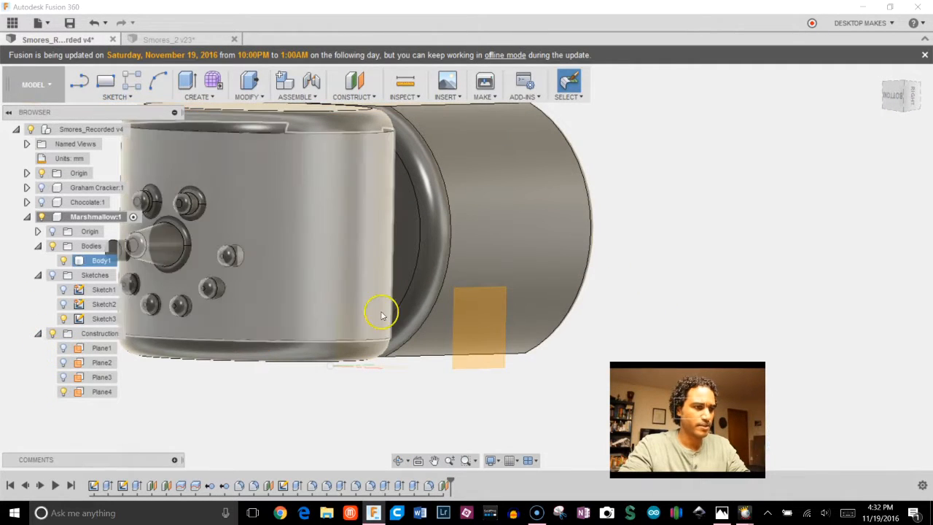
# Sketch a 3 mm diameter circle on the new offset plane, over the side of the marshmallow's faceless cylinder near the head.
pyautogui.click(200, 97)
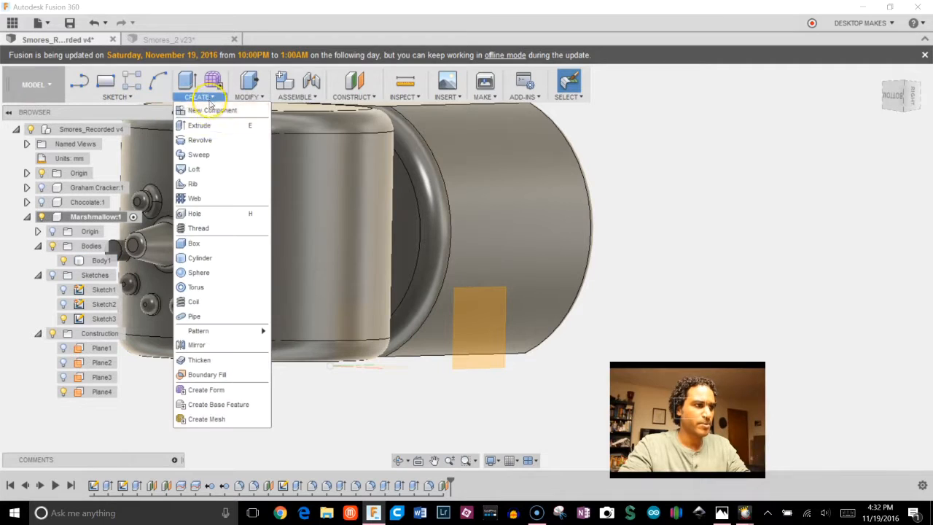
pyautogui.click(155, 102)
pyautogui.click(117, 97)
pyautogui.click(136, 110)
pyautogui.click(486, 329)
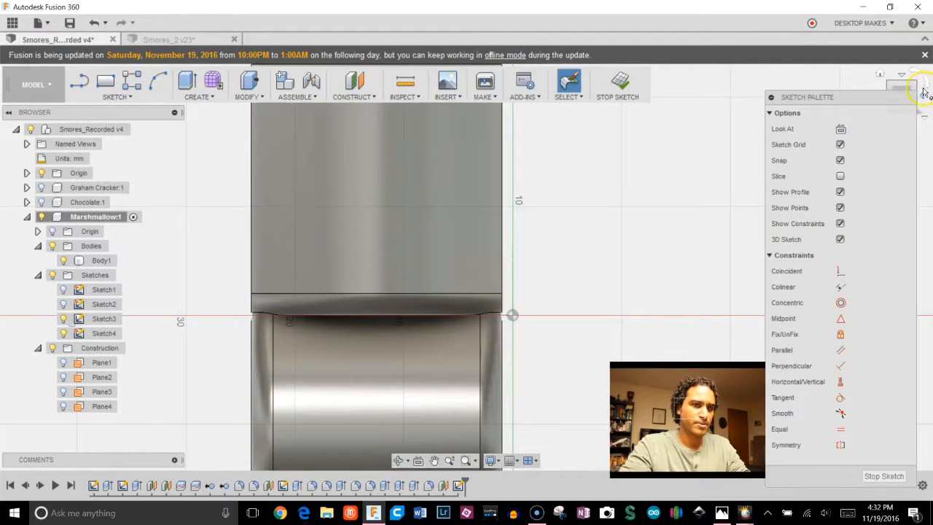
pyautogui.click(926, 83)
pyautogui.moveTo(515, 227); pyautogui.dragTo(489, 300, button='middle')
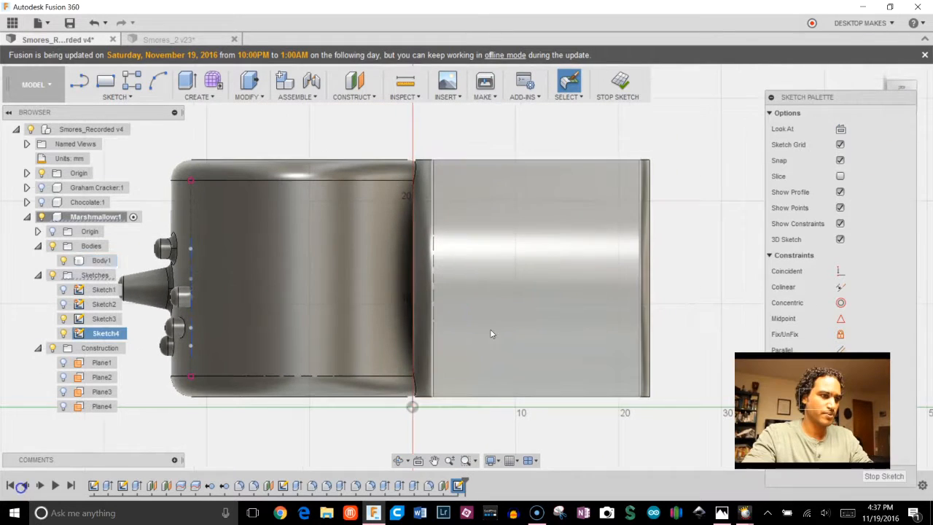
pyautogui.press('c')
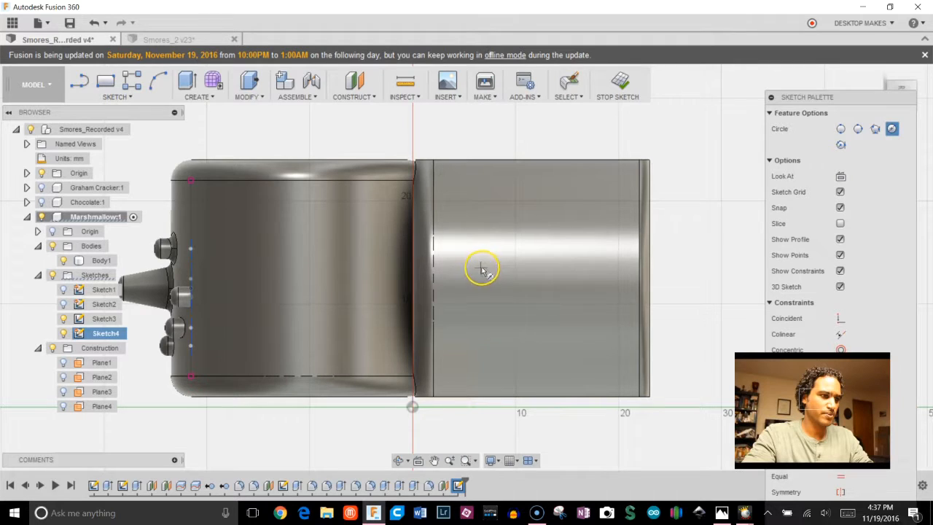
pyautogui.click(487, 266)
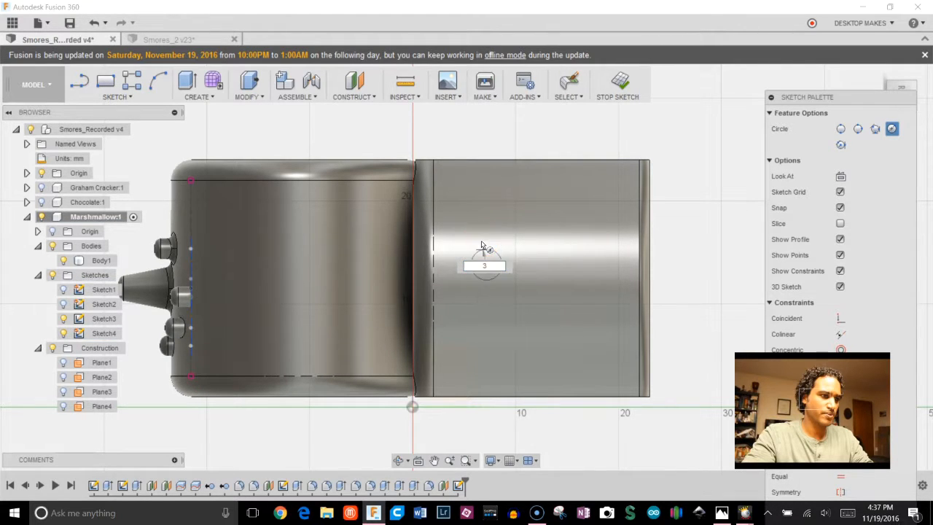
pyautogui.press('Return')
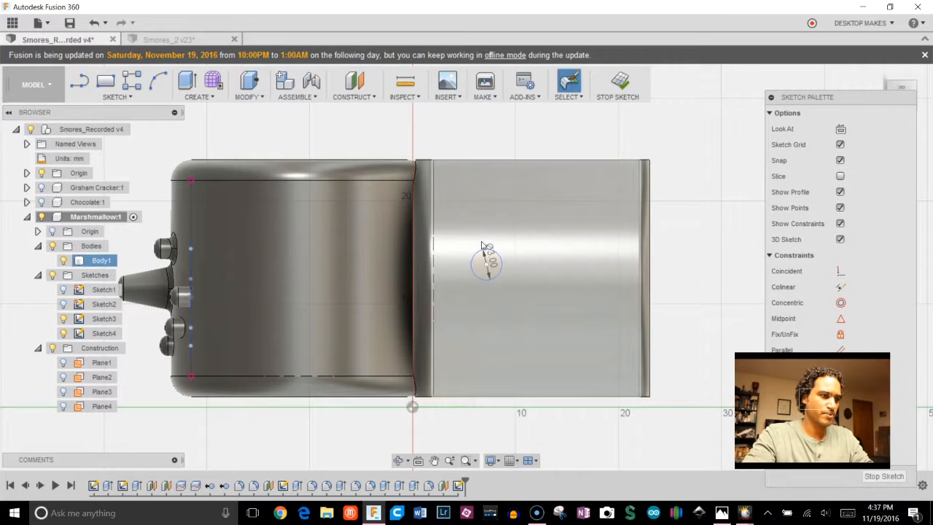
# Extrude the 3 mm circle about 7.1 mm inward as a cut to make a hole in the faceless cylinder's side.
pyautogui.keyDown('shift'); pyautogui.moveTo(481, 245); pyautogui.dragTo(480, 269, button='middle'); pyautogui.keyUp('shift')
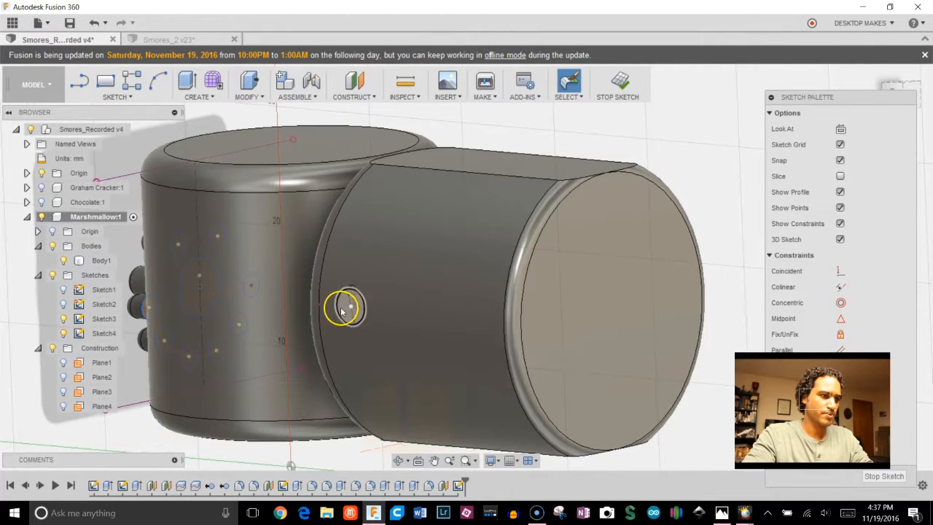
pyautogui.press('e')
pyautogui.click(341, 310)
pyautogui.moveTo(343, 309); pyautogui.dragTo(396, 304)
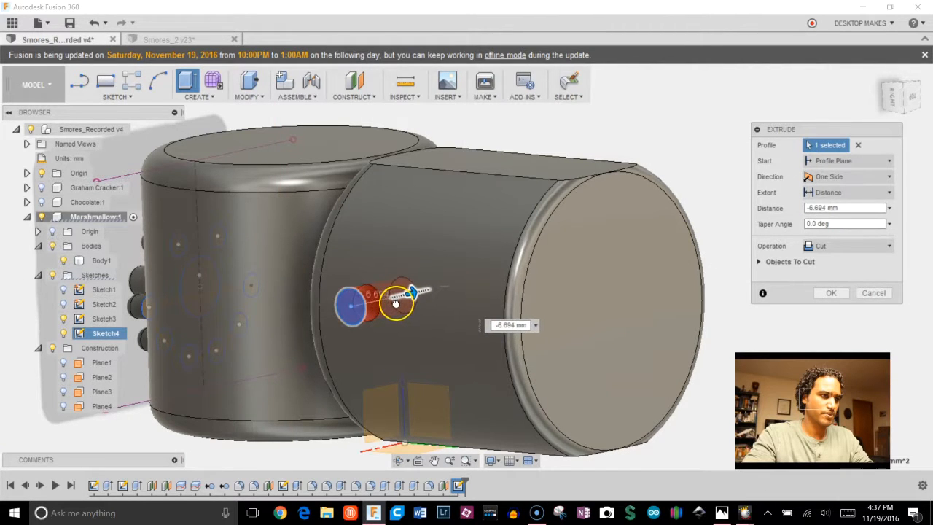
pyautogui.keyDown('shift'); pyautogui.moveTo(377, 299); pyautogui.dragTo(363, 311, button='middle'); pyautogui.keyUp('shift')
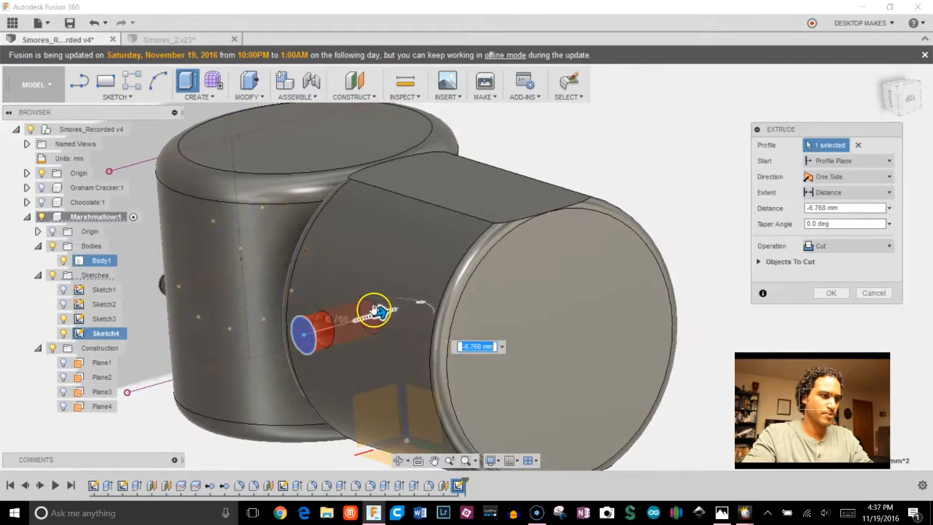
pyautogui.moveTo(380, 312); pyautogui.dragTo(384, 311)
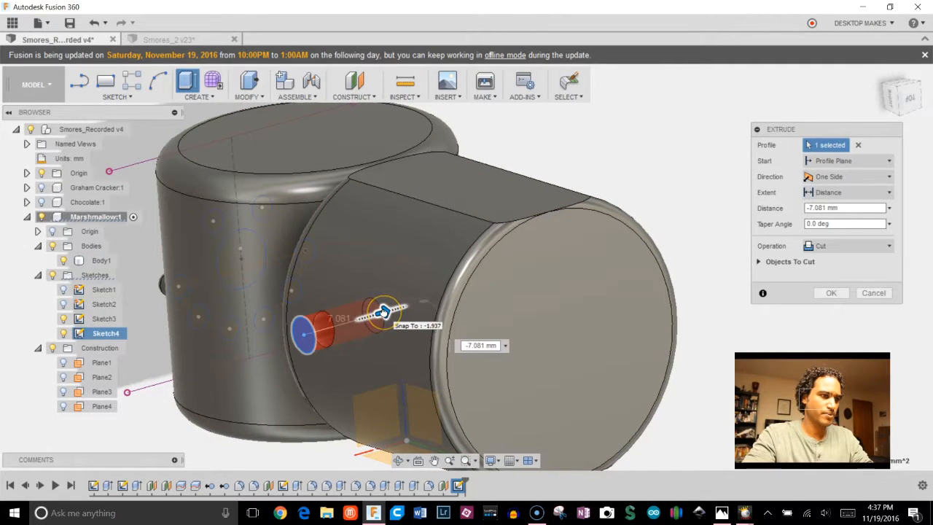
pyautogui.keyDown('shift'); pyautogui.moveTo(384, 312); pyautogui.dragTo(273, 310, button='middle'); pyautogui.keyUp('shift')
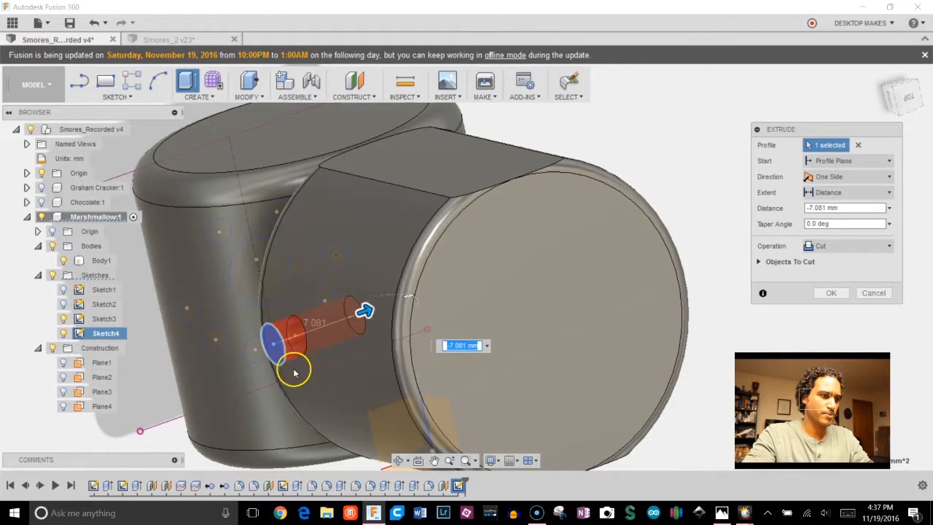
pyautogui.keyDown('shift'); pyautogui.moveTo(295, 373); pyautogui.dragTo(305, 344, button='middle'); pyautogui.keyUp('shift')
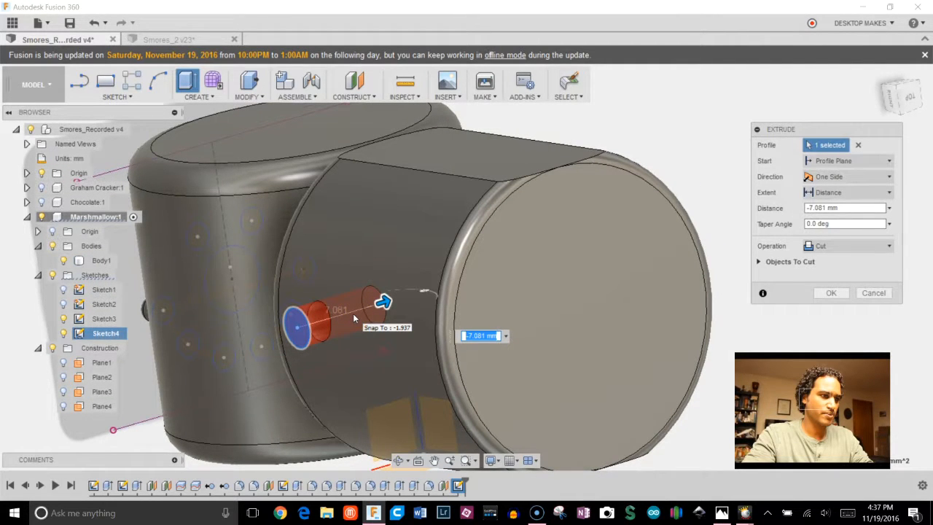
pyautogui.moveTo(353, 314); pyautogui.dragTo(381, 304)
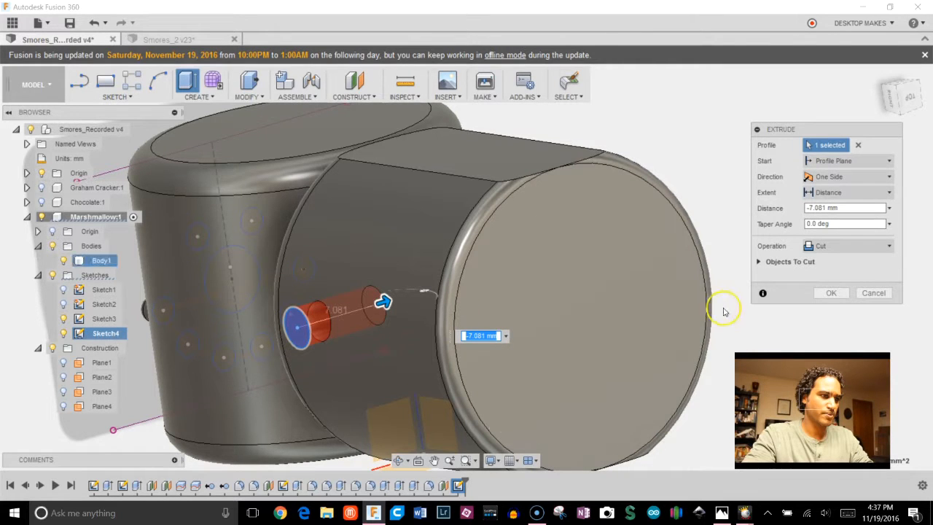
pyautogui.click(831, 294)
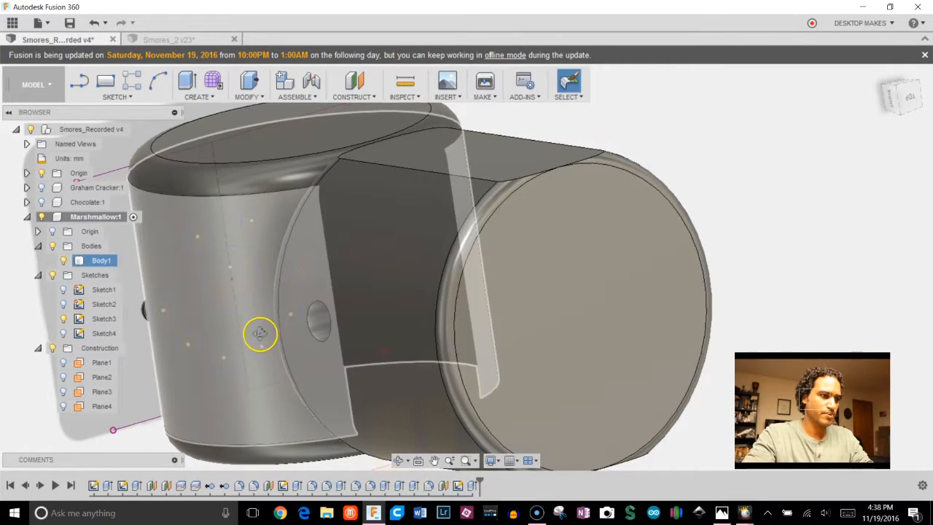
# Mirror the side hole's cut feature across the origin's YZ plane, hiding the body to pick the plane and reshowing it.
pyautogui.keyDown('shift'); pyautogui.moveTo(260, 333); pyautogui.dragTo(427, 259, button='middle'); pyautogui.keyUp('shift')
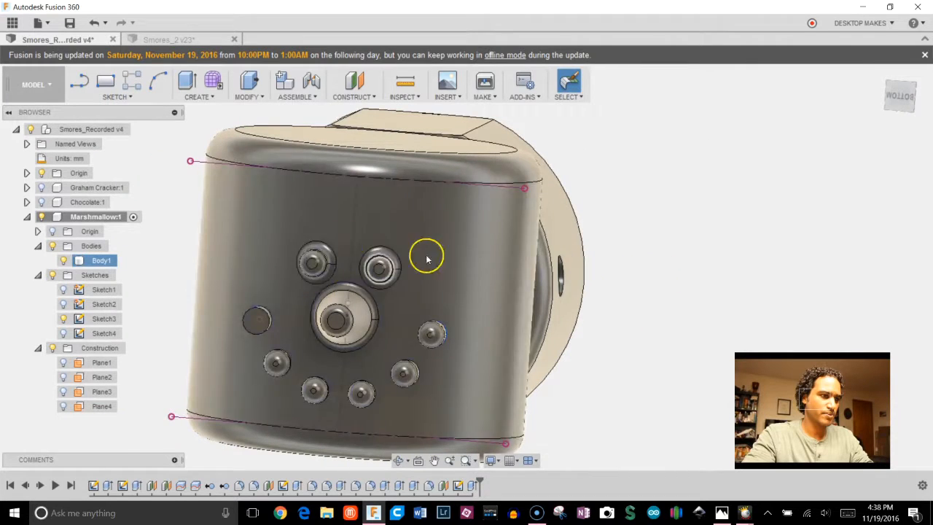
pyautogui.click(219, 97)
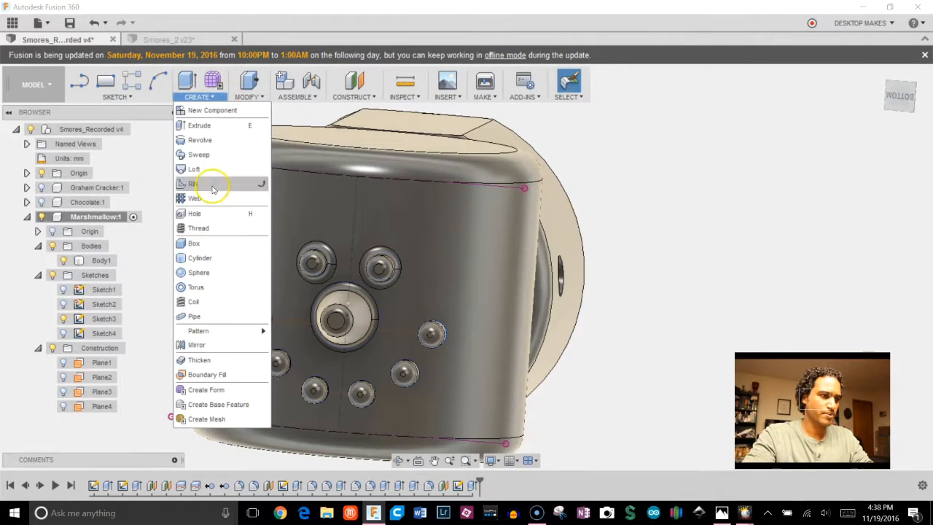
pyautogui.click(215, 344)
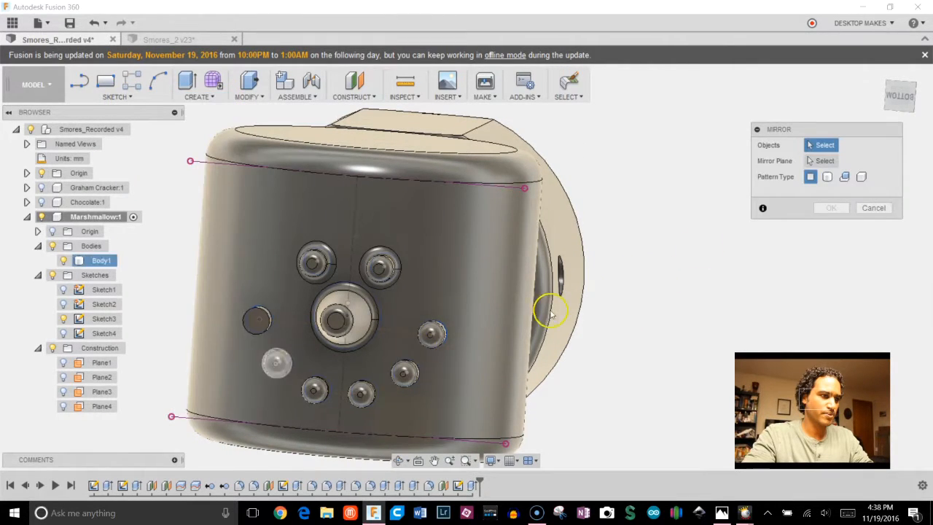
pyautogui.click(844, 179)
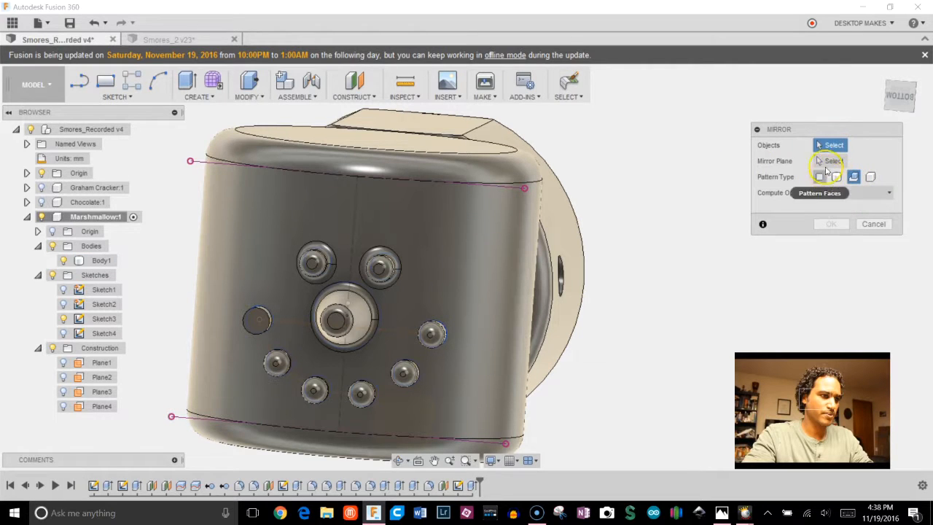
pyautogui.click(472, 487)
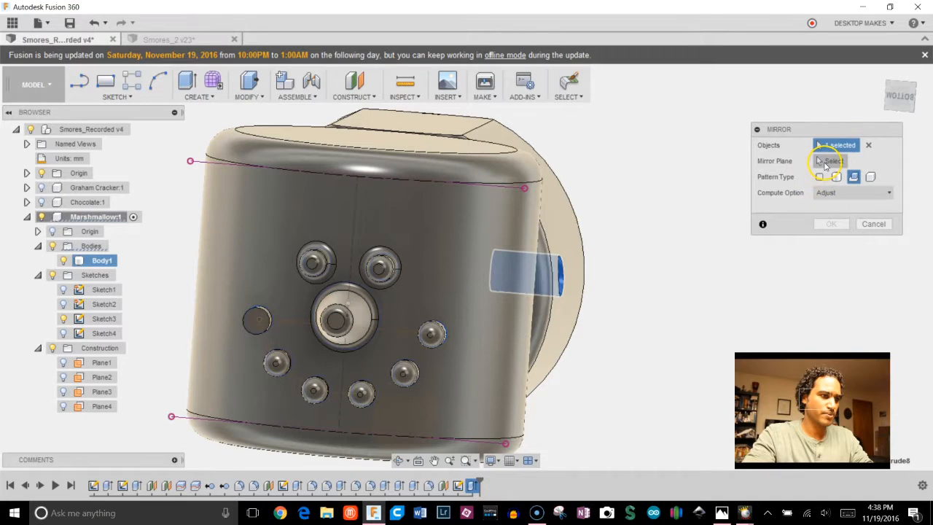
pyautogui.moveTo(473, 401)
pyautogui.keyDown('shift'); pyautogui.mouseDown(button='middle')
pyautogui.moveTo(441, 381)
pyautogui.moveTo(453, 352)
pyautogui.moveTo(406, 408)
pyautogui.moveTo(358, 427)
pyautogui.moveTo(431, 410)
pyautogui.moveTo(433, 396)
pyautogui.moveTo(459, 391)
pyautogui.mouseUp(button='middle'); pyautogui.keyUp('shift')
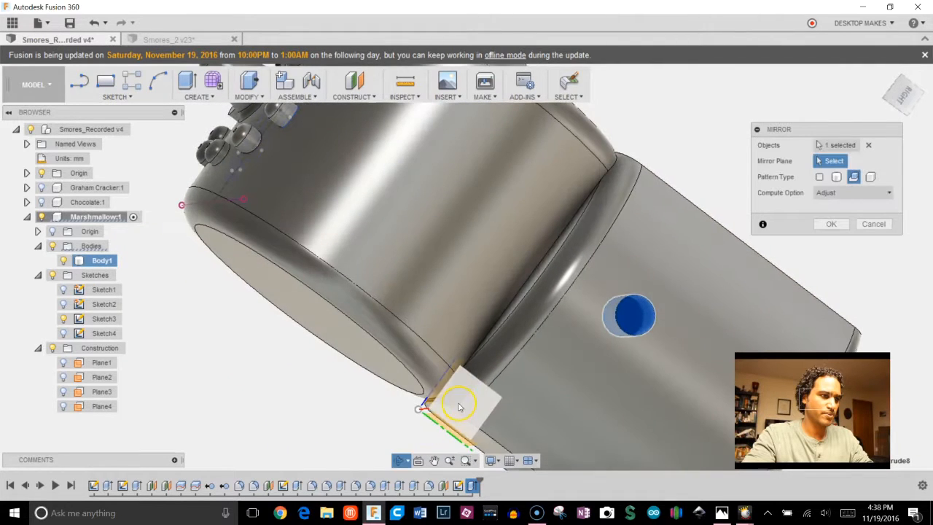
pyautogui.click(64, 260)
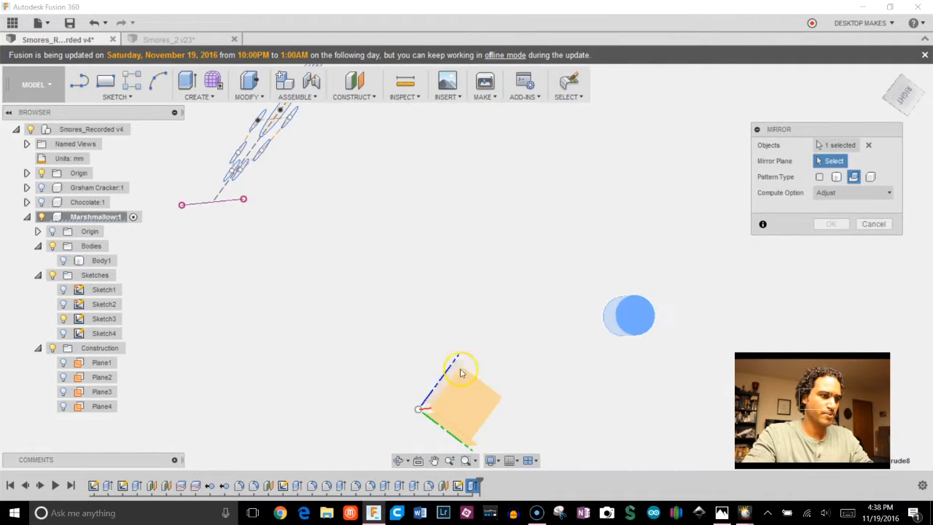
pyautogui.click(471, 402)
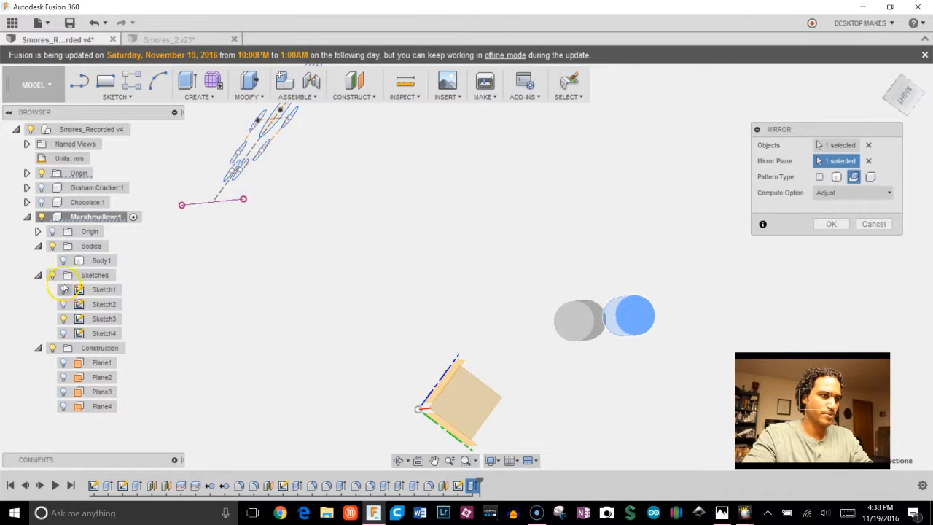
pyautogui.click(64, 261)
pyautogui.keyDown('shift'); pyautogui.moveTo(267, 258); pyautogui.dragTo(385, 255, button='middle'); pyautogui.keyUp('shift')
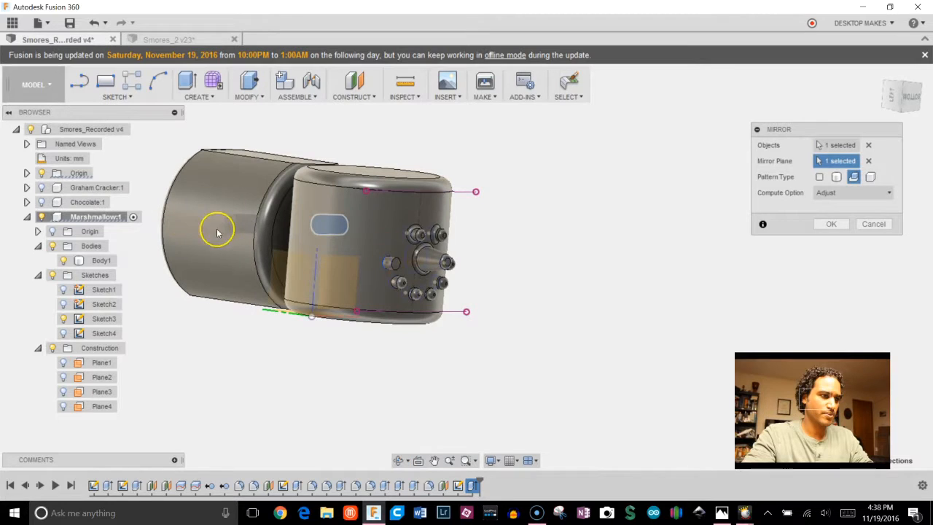
pyautogui.click(833, 224)
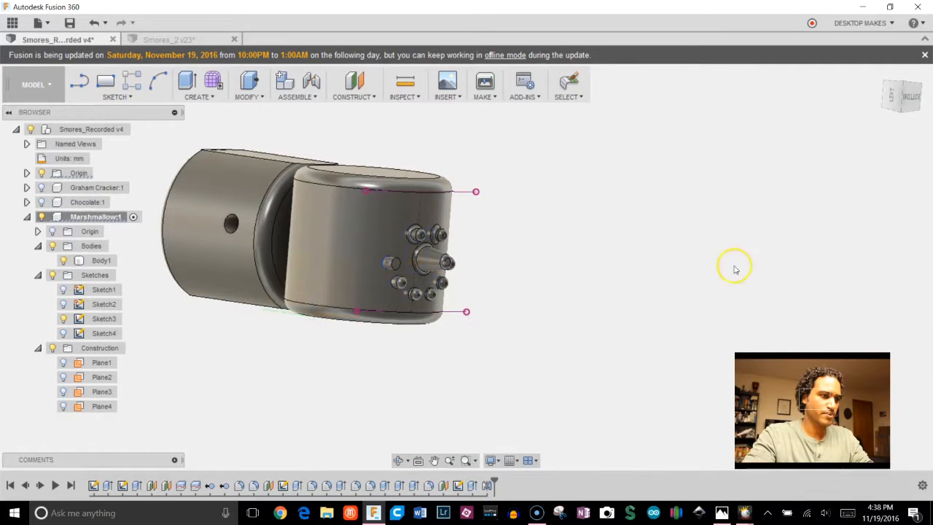
# Hide the marshmallow's sketches and construction planes and collapse both groups in the browser.
pyautogui.keyDown('shift'); pyautogui.moveTo(163, 287); pyautogui.dragTo(217, 306, button='middle'); pyautogui.keyUp('shift')
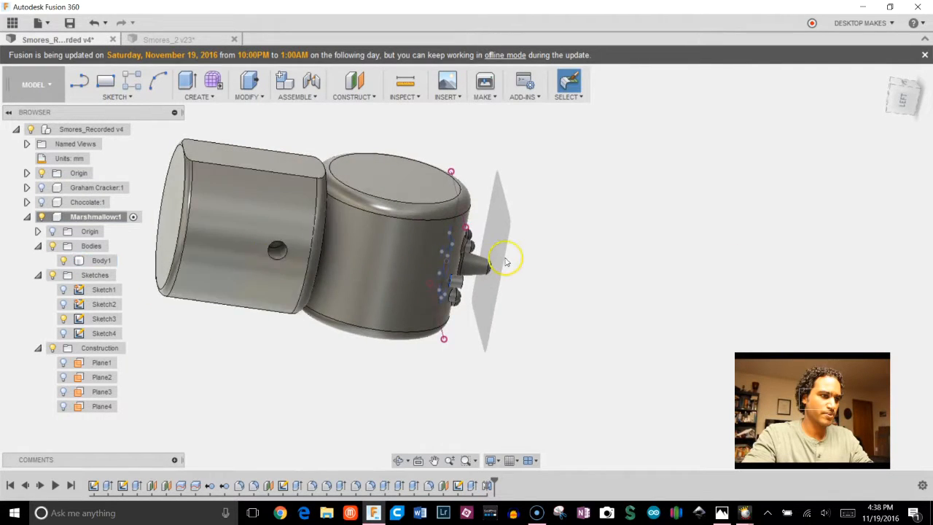
pyautogui.keyDown('shift'); pyautogui.moveTo(506, 261); pyautogui.dragTo(350, 275, button='middle'); pyautogui.keyUp('shift')
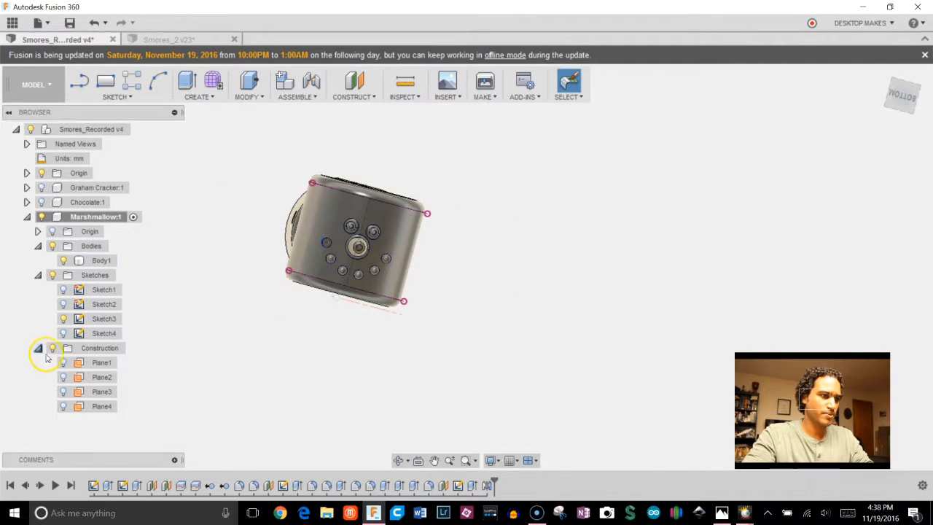
pyautogui.click(38, 349)
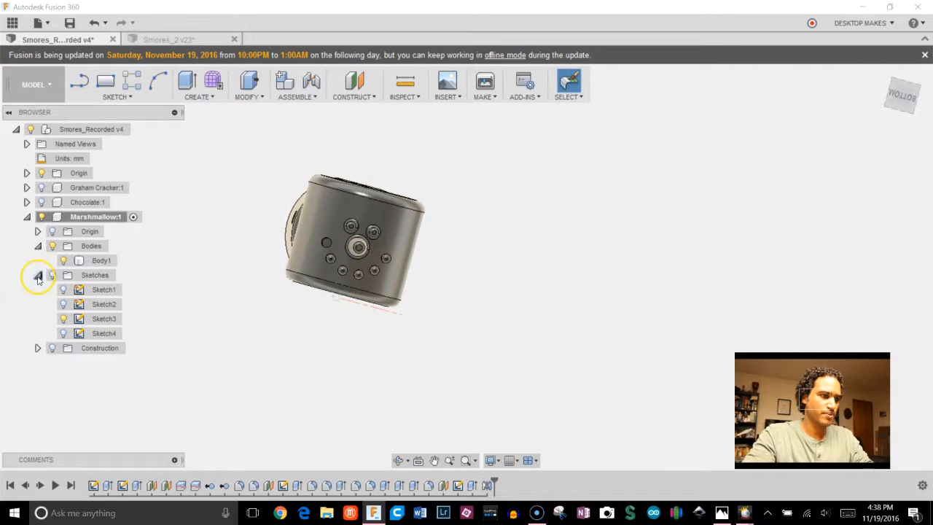
pyautogui.click(38, 276)
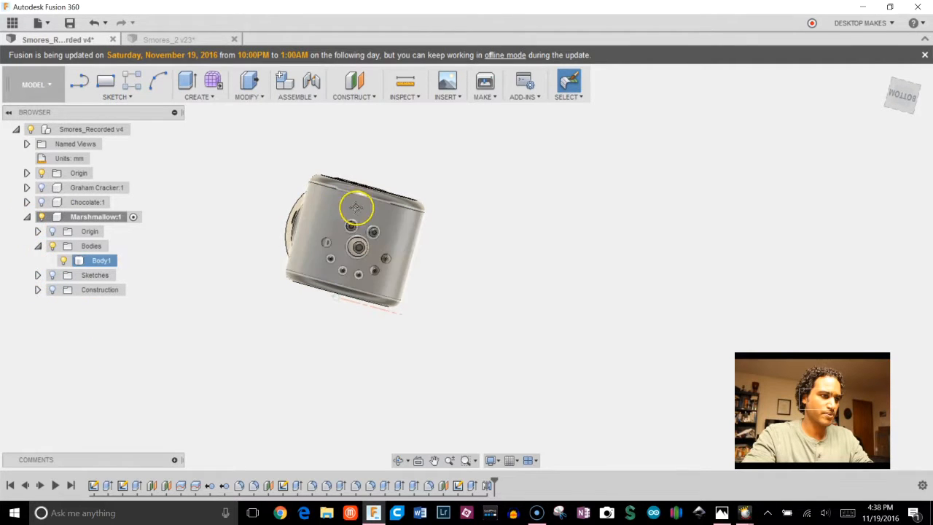
# Fillet the outer edge of the last unrounded bump at the end of the marshmallow's smile with a 0.6 mm radius.
pyautogui.keyDown('shift'); pyautogui.moveTo(358, 208); pyautogui.dragTo(573, 266, button='middle'); pyautogui.keyUp('shift')
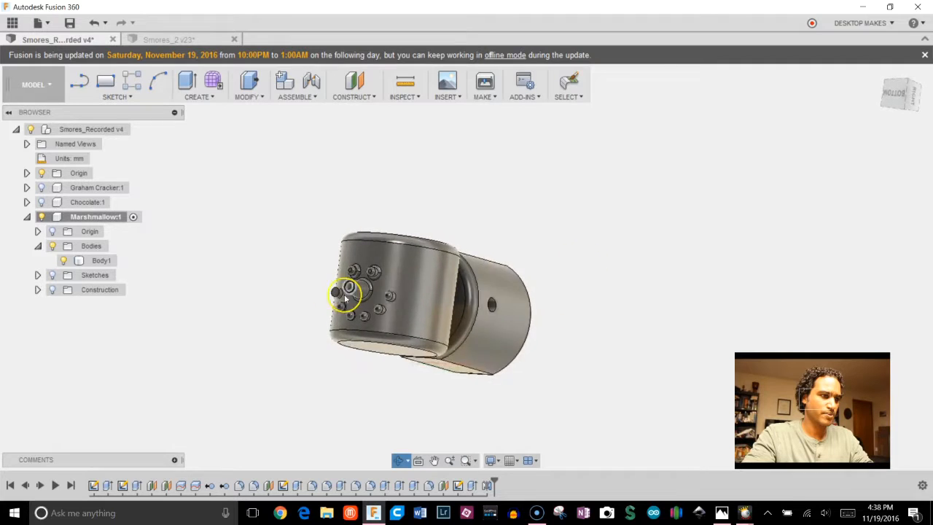
pyautogui.scroll(5, 336, 295)
pyautogui.click(365, 286)
pyautogui.press('f')
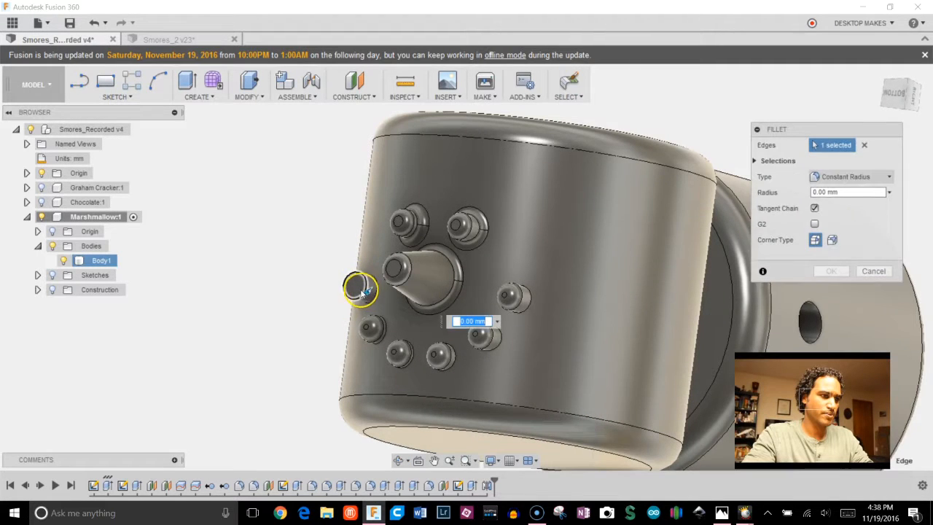
pyautogui.scroll(4, 365, 288)
pyautogui.write('5')
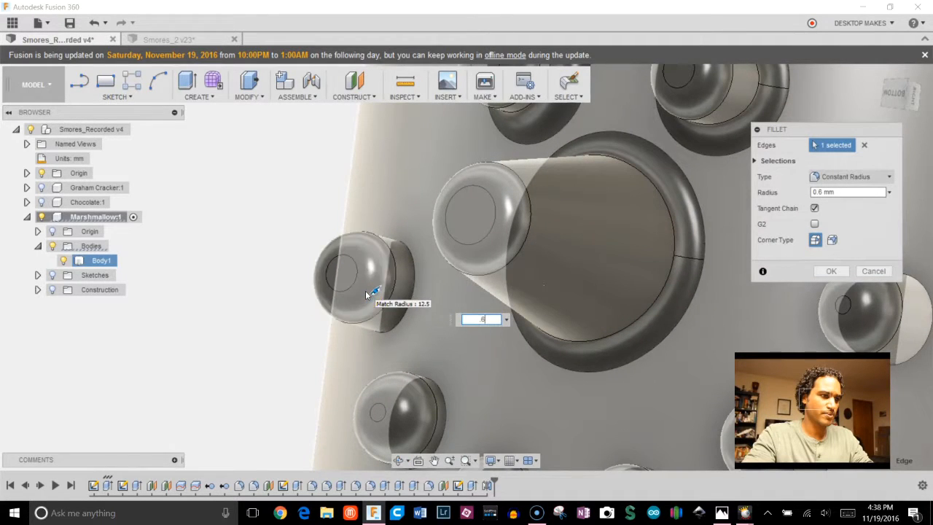
pyautogui.press('Return')
pyautogui.scroll(-6, 365, 291)
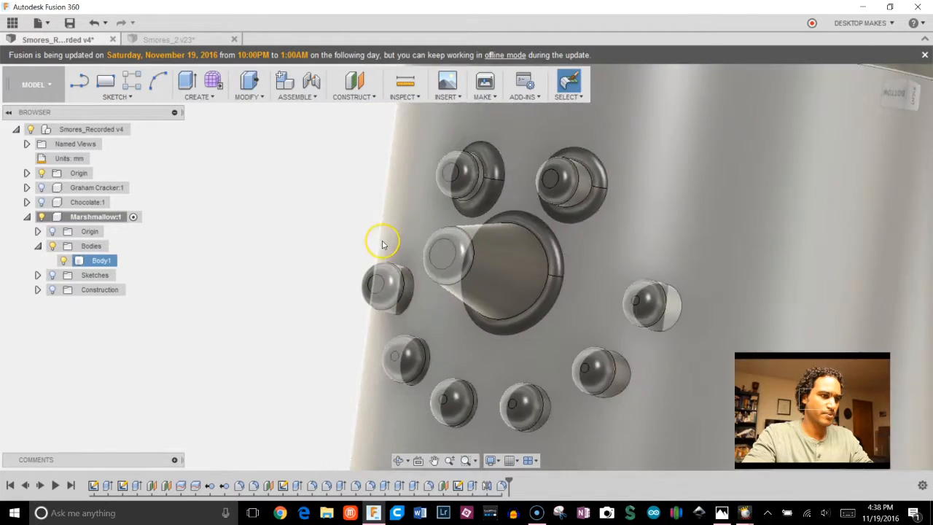
pyautogui.keyDown('shift'); pyautogui.moveTo(384, 240); pyautogui.dragTo(249, 279, button='middle'); pyautogui.keyUp('shift')
# Check the marshmallow's colour in the Smores_2 design and apply a white opaque plastic appearance to the marshmallow body in Smores_Recorded.
pyautogui.click(157, 41)
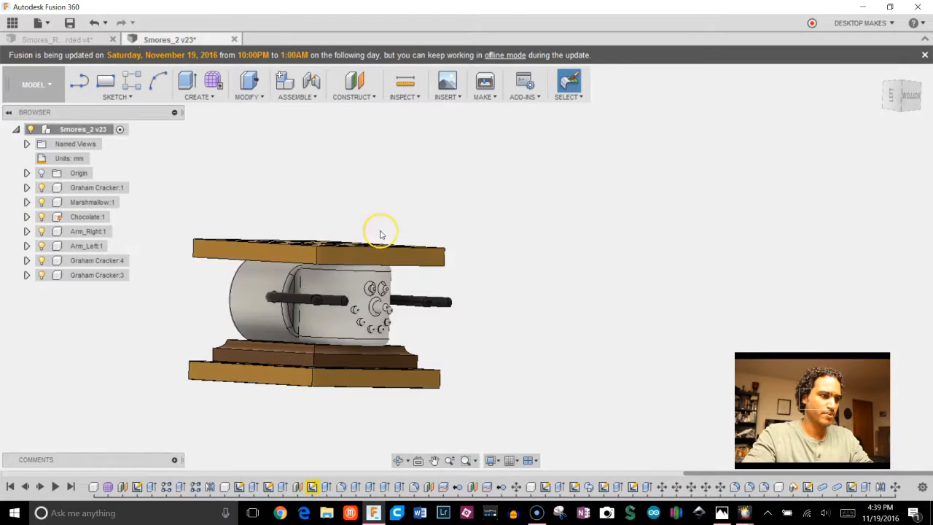
pyautogui.click(75, 40)
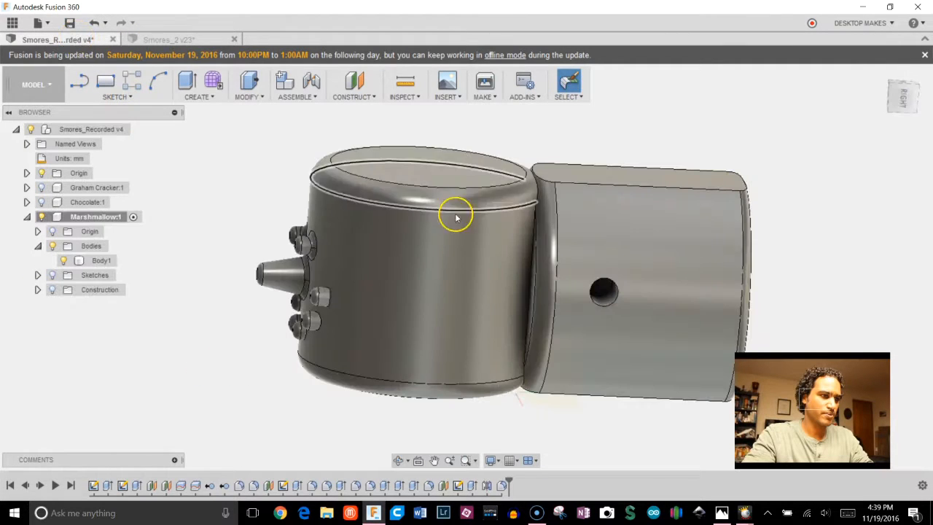
pyautogui.click(454, 213)
pyautogui.press('a')
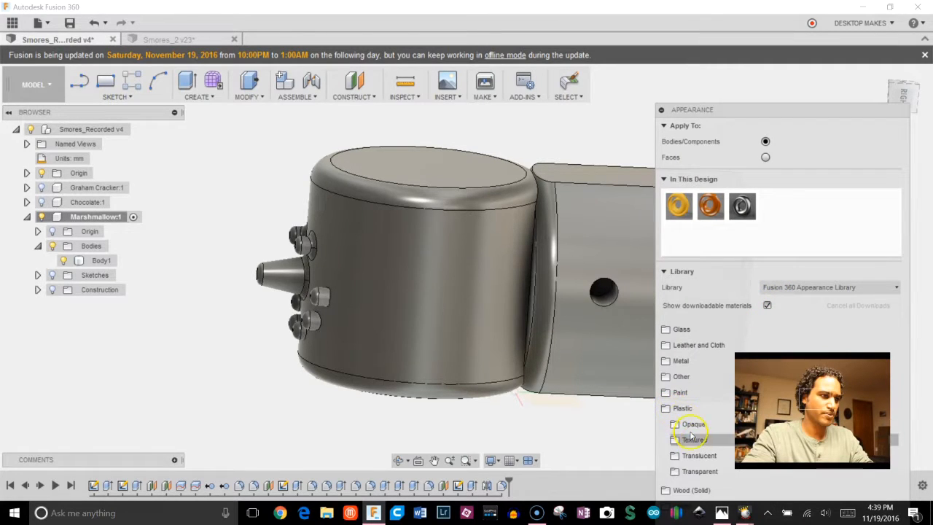
pyautogui.click(685, 424)
pyautogui.scroll(-1, 690, 441)
pyautogui.scroll(-5, 690, 441)
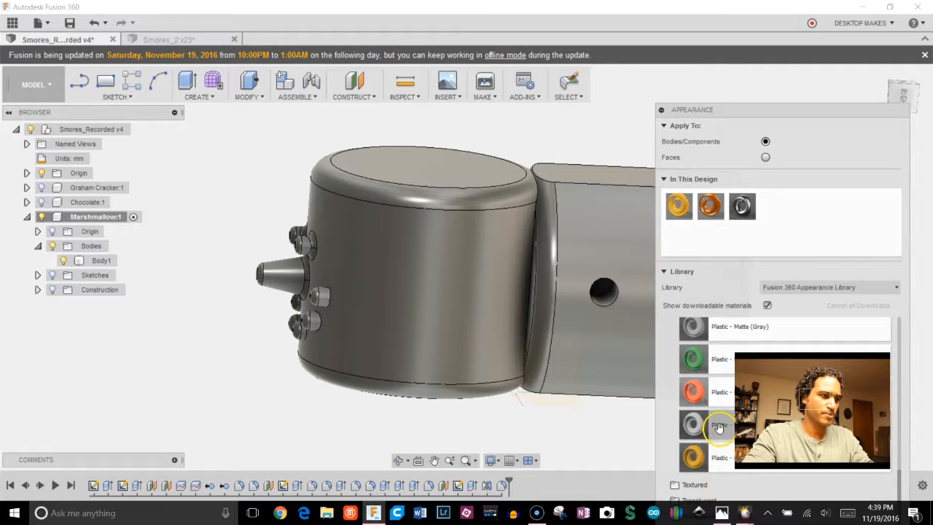
pyautogui.moveTo(719, 427); pyautogui.dragTo(468, 297)
pyautogui.scroll(-3, 192, 236)
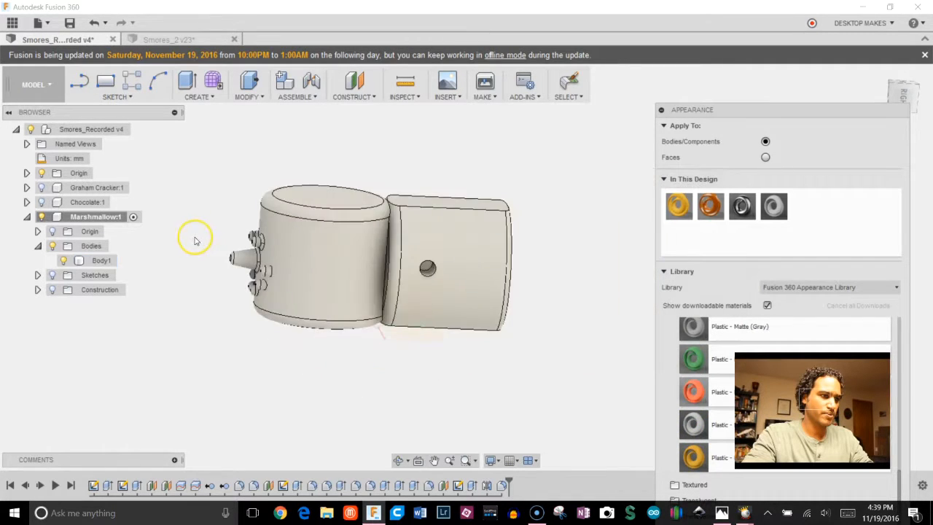
# Show the Chocolate and Graham Cracker components again and activate the top-level Smores_Recorded assembly.
pyautogui.keyDown('shift'); pyautogui.moveTo(380, 360); pyautogui.dragTo(151, 328, button='middle'); pyautogui.keyUp('shift')
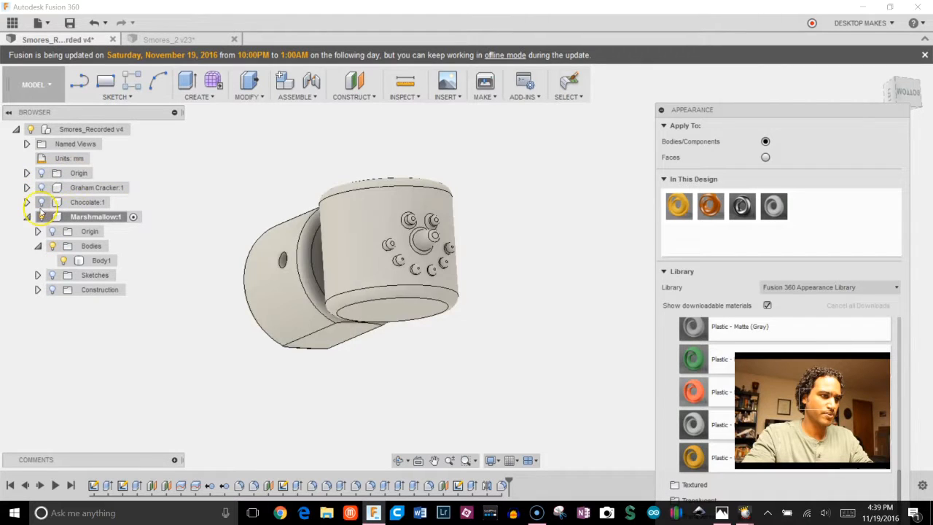
pyautogui.click(42, 202)
pyautogui.click(42, 187)
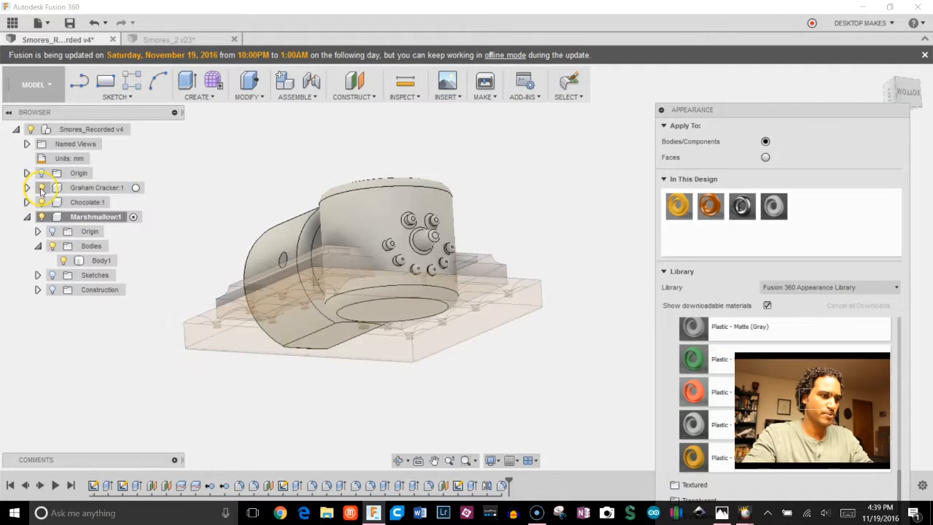
pyautogui.keyDown('shift'); pyautogui.moveTo(408, 280); pyautogui.dragTo(355, 240, button='middle'); pyautogui.keyUp('shift')
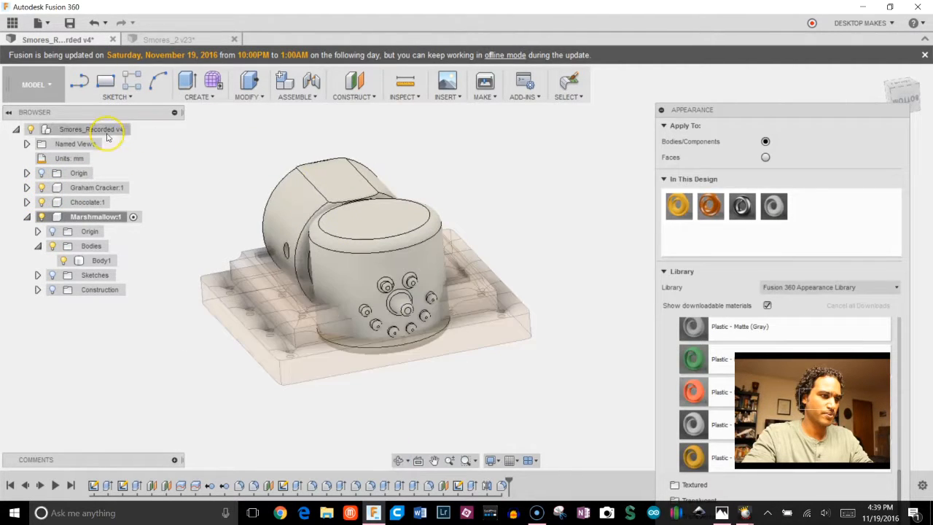
pyautogui.click(143, 129)
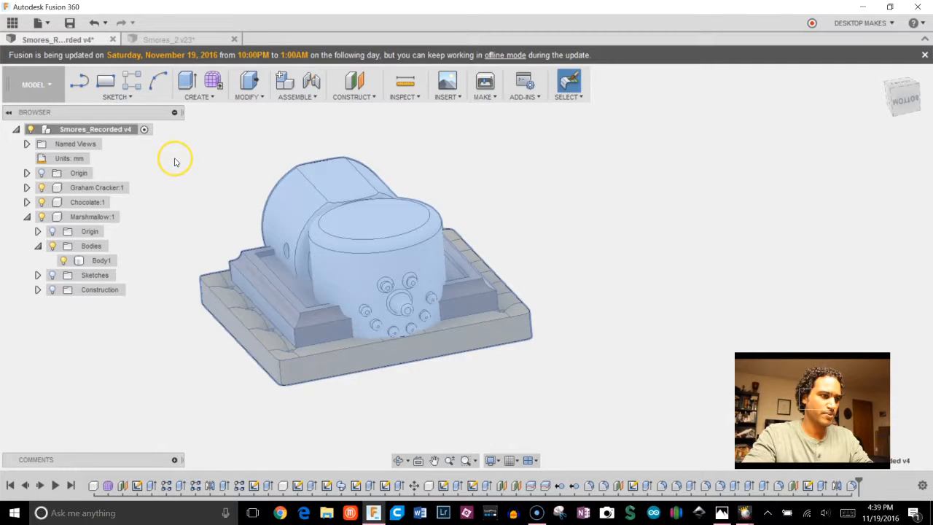
pyautogui.click(174, 162)
# Move the marshmallow body up about 10.05 mm along Y to rest on top of the chocolate.
pyautogui.keyDown('shift'); pyautogui.moveTo(518, 254); pyautogui.dragTo(364, 229, button='middle'); pyautogui.keyUp('shift')
pyautogui.rightClick(365, 229)
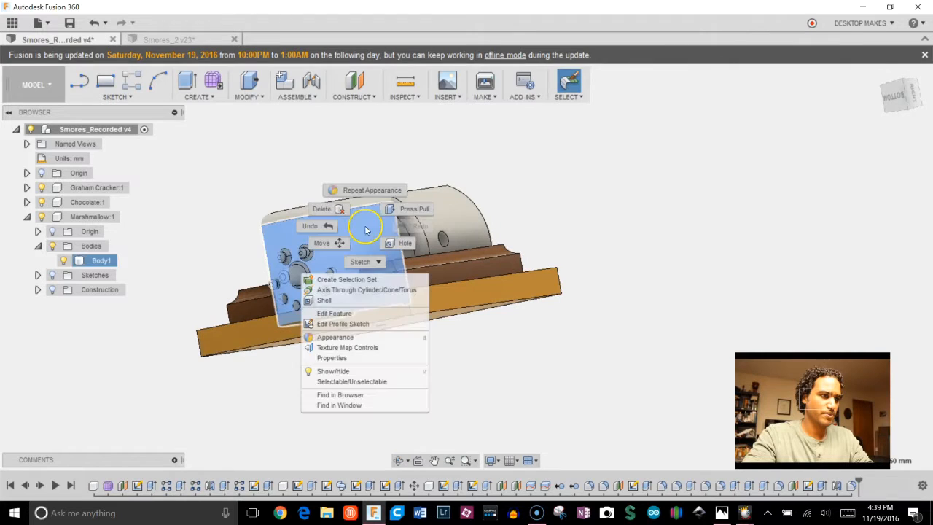
pyautogui.click(323, 242)
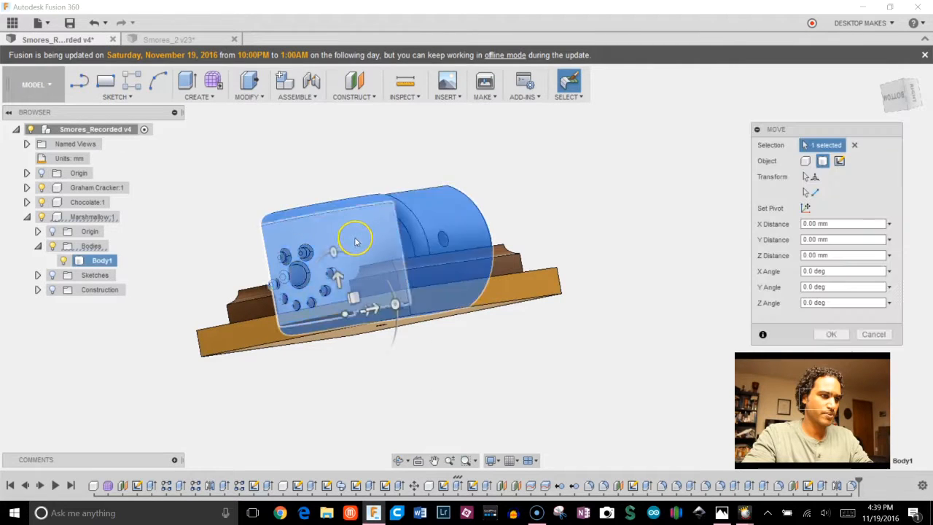
pyautogui.click(894, 100)
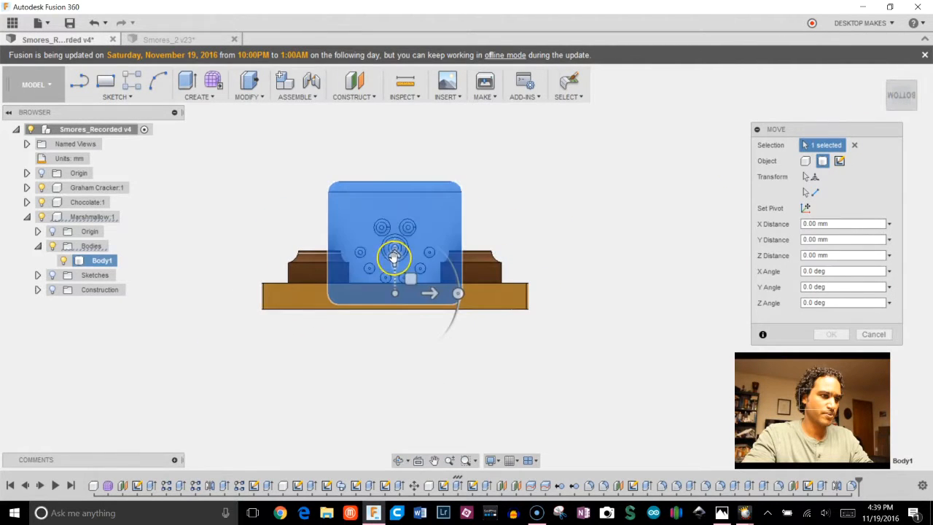
pyautogui.moveTo(396, 254); pyautogui.dragTo(393, 210)
pyautogui.scroll(5, 395, 238)
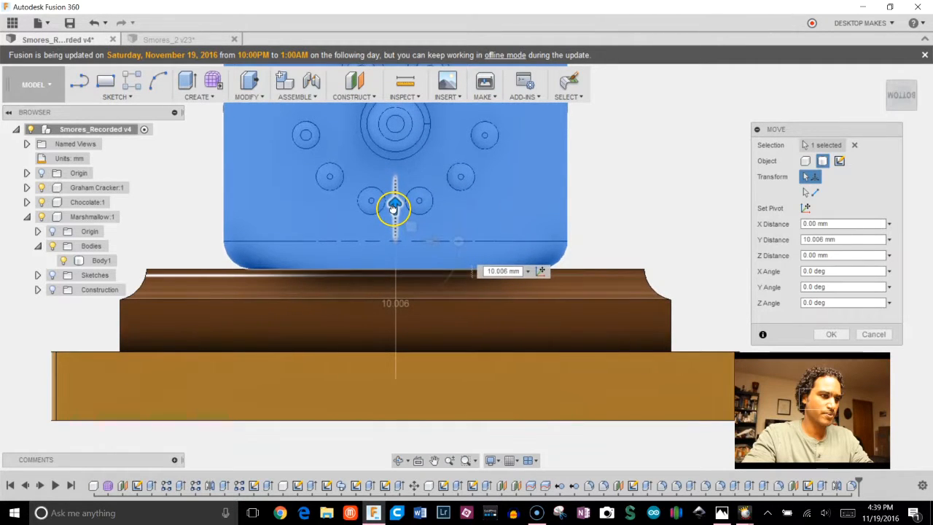
pyautogui.scroll(-3, 700, 147)
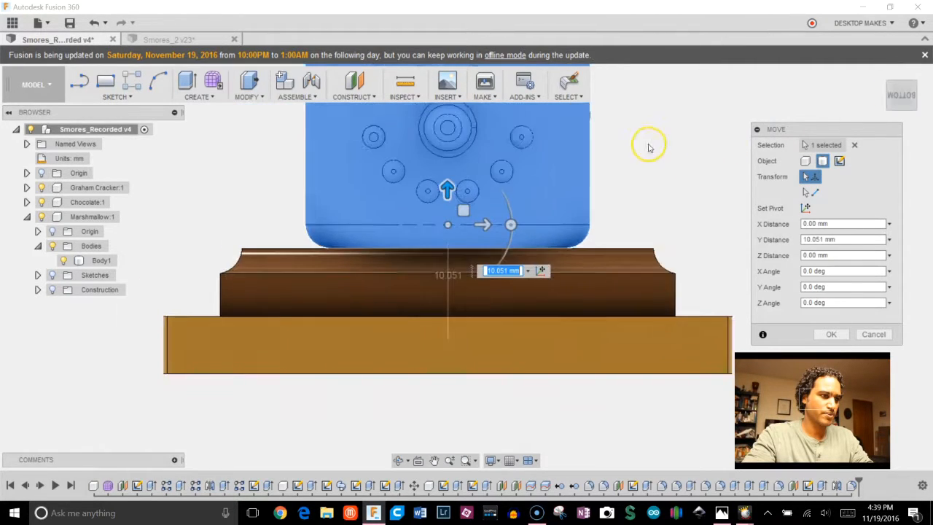
pyautogui.click(817, 334)
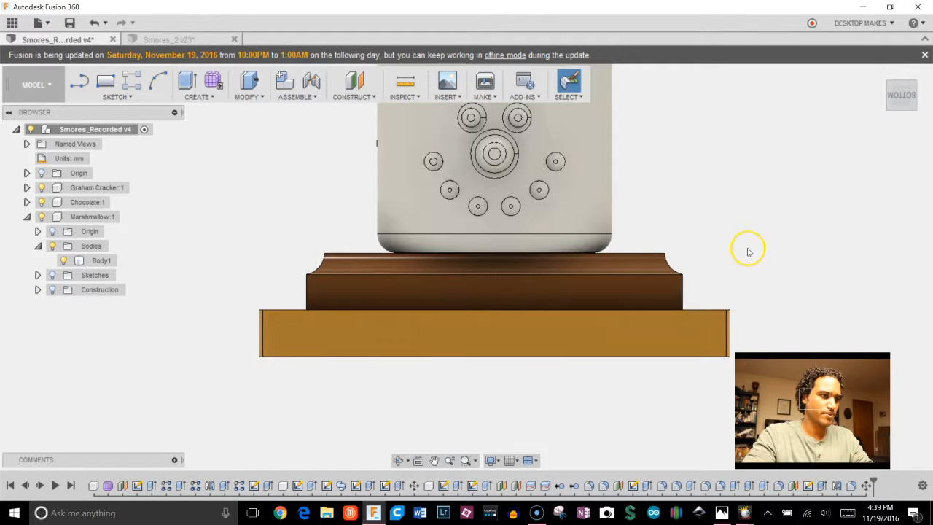
# Save the design as a new version with the description User Saved.
pyautogui.moveTo(745, 250)
pyautogui.keyDown('shift'); pyautogui.mouseDown(button='middle')
pyautogui.moveTo(753, 223)
pyautogui.moveTo(712, 245)
pyautogui.moveTo(715, 277)
pyautogui.moveTo(738, 260)
pyautogui.moveTo(735, 240)
pyautogui.mouseUp(button='middle'); pyautogui.keyUp('shift')
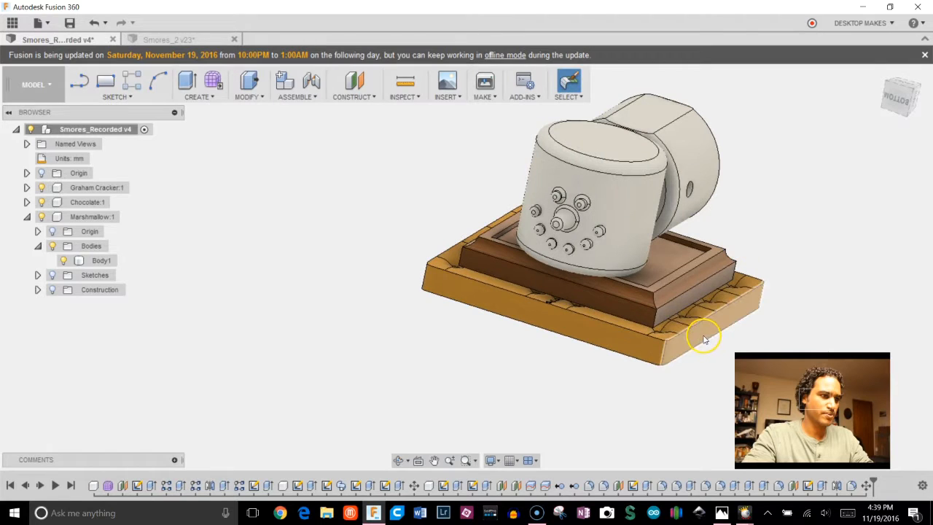
pyautogui.keyDown('shift'); pyautogui.moveTo(662, 243); pyautogui.dragTo(537, 228, button='middle'); pyautogui.keyUp('shift')
pyautogui.moveTo(595, 236); pyautogui.dragTo(639, 218)
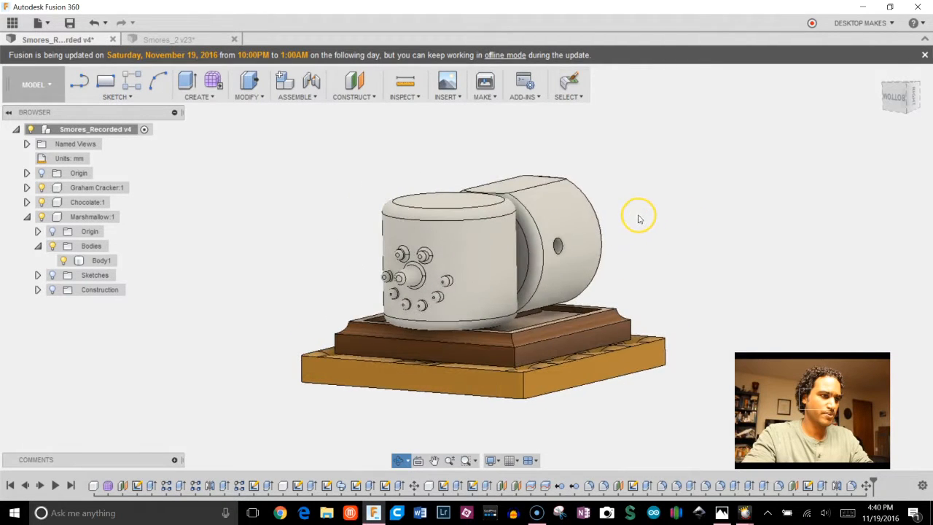
pyautogui.press('Escape')
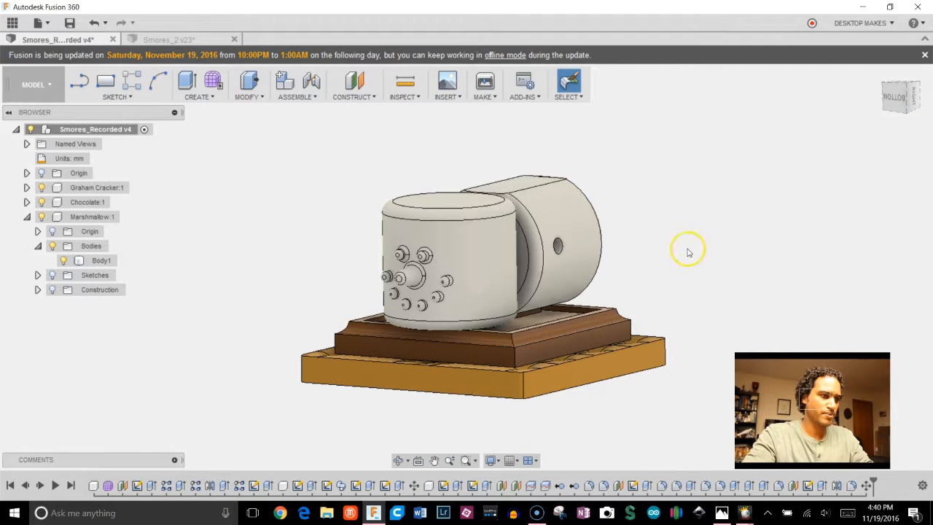
pyautogui.keyDown('shift'); pyautogui.moveTo(704, 248); pyautogui.dragTo(753, 243, button='middle'); pyautogui.keyUp('shift')
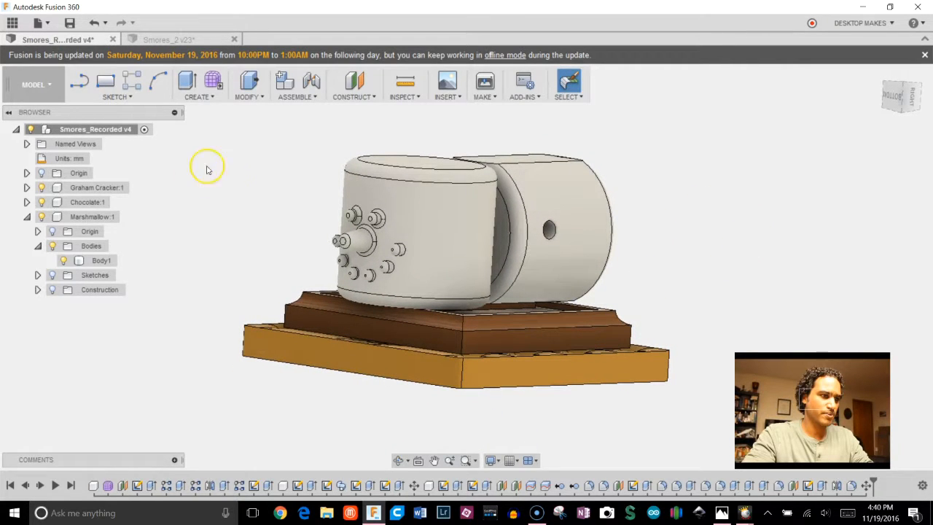
pyautogui.click(70, 23)
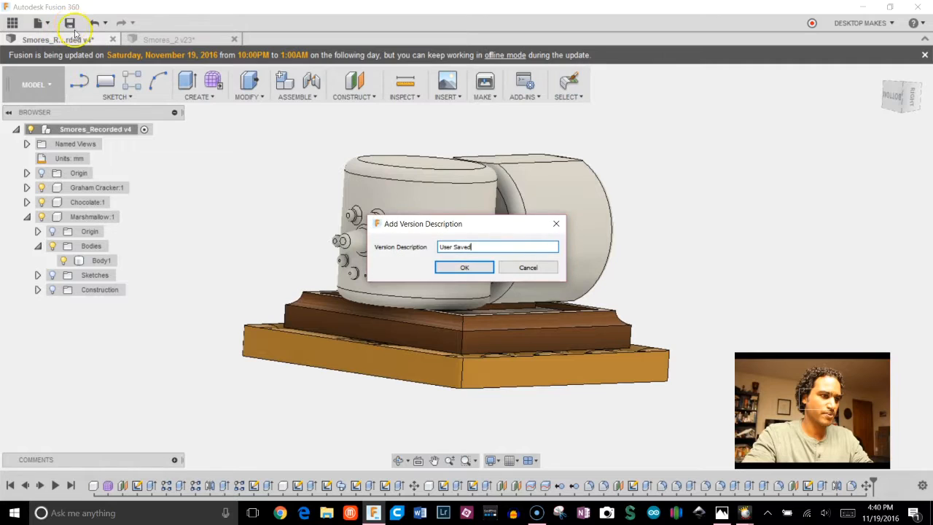